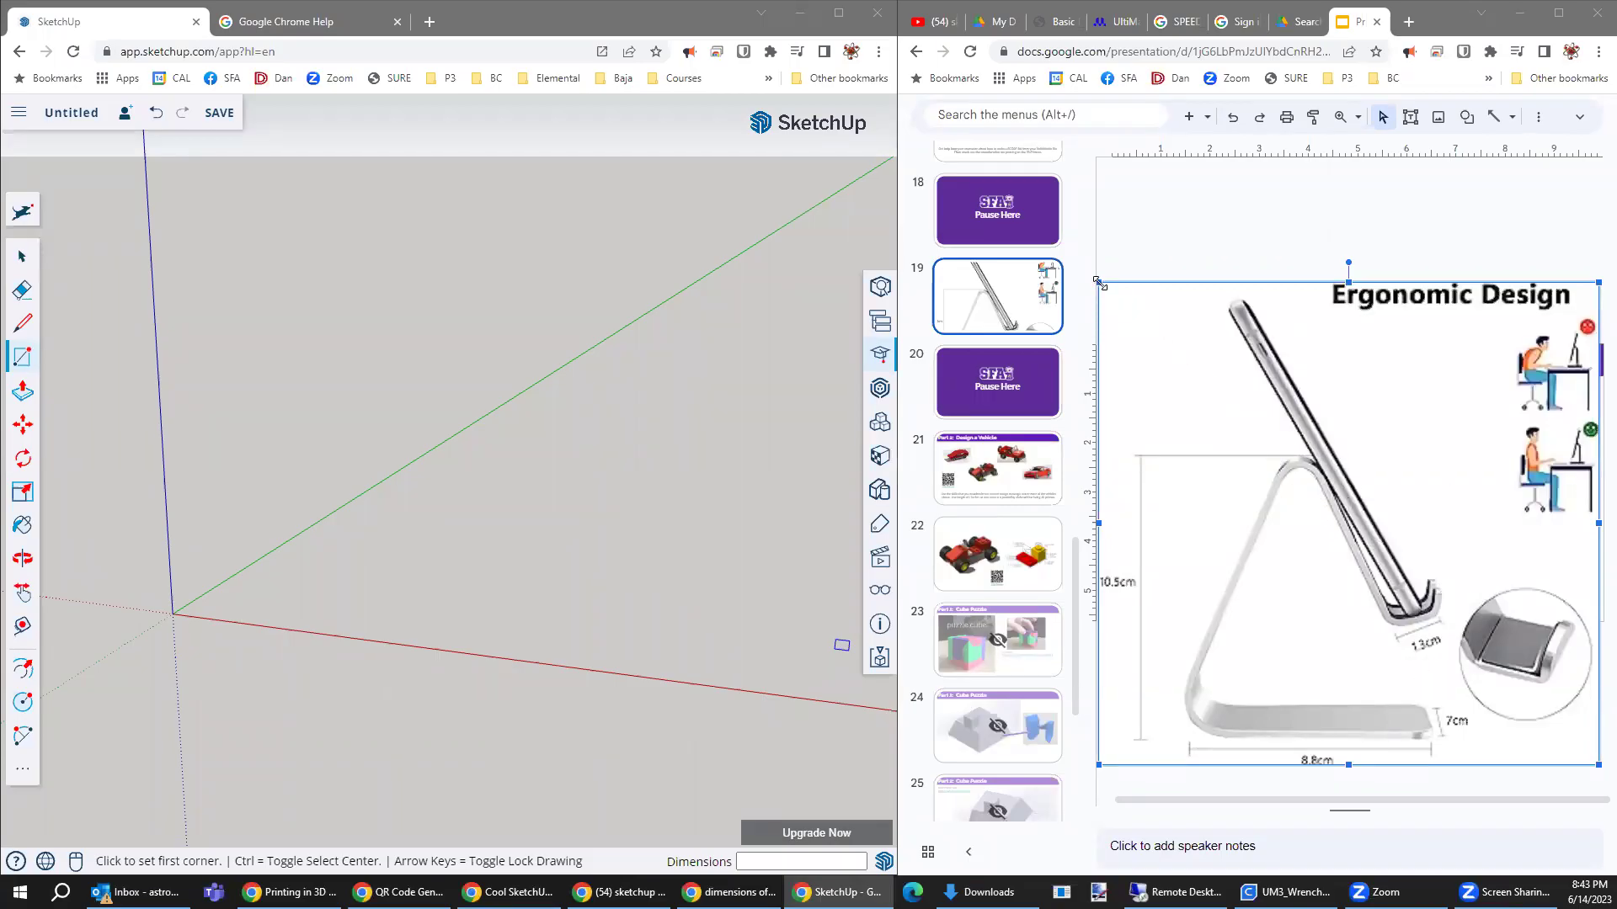
- Shrink the phone stand reference image to reveal the example designs on the slide, and enlarge it to cover the slide again
left_click_drag(1100, 283, 1496, 665)
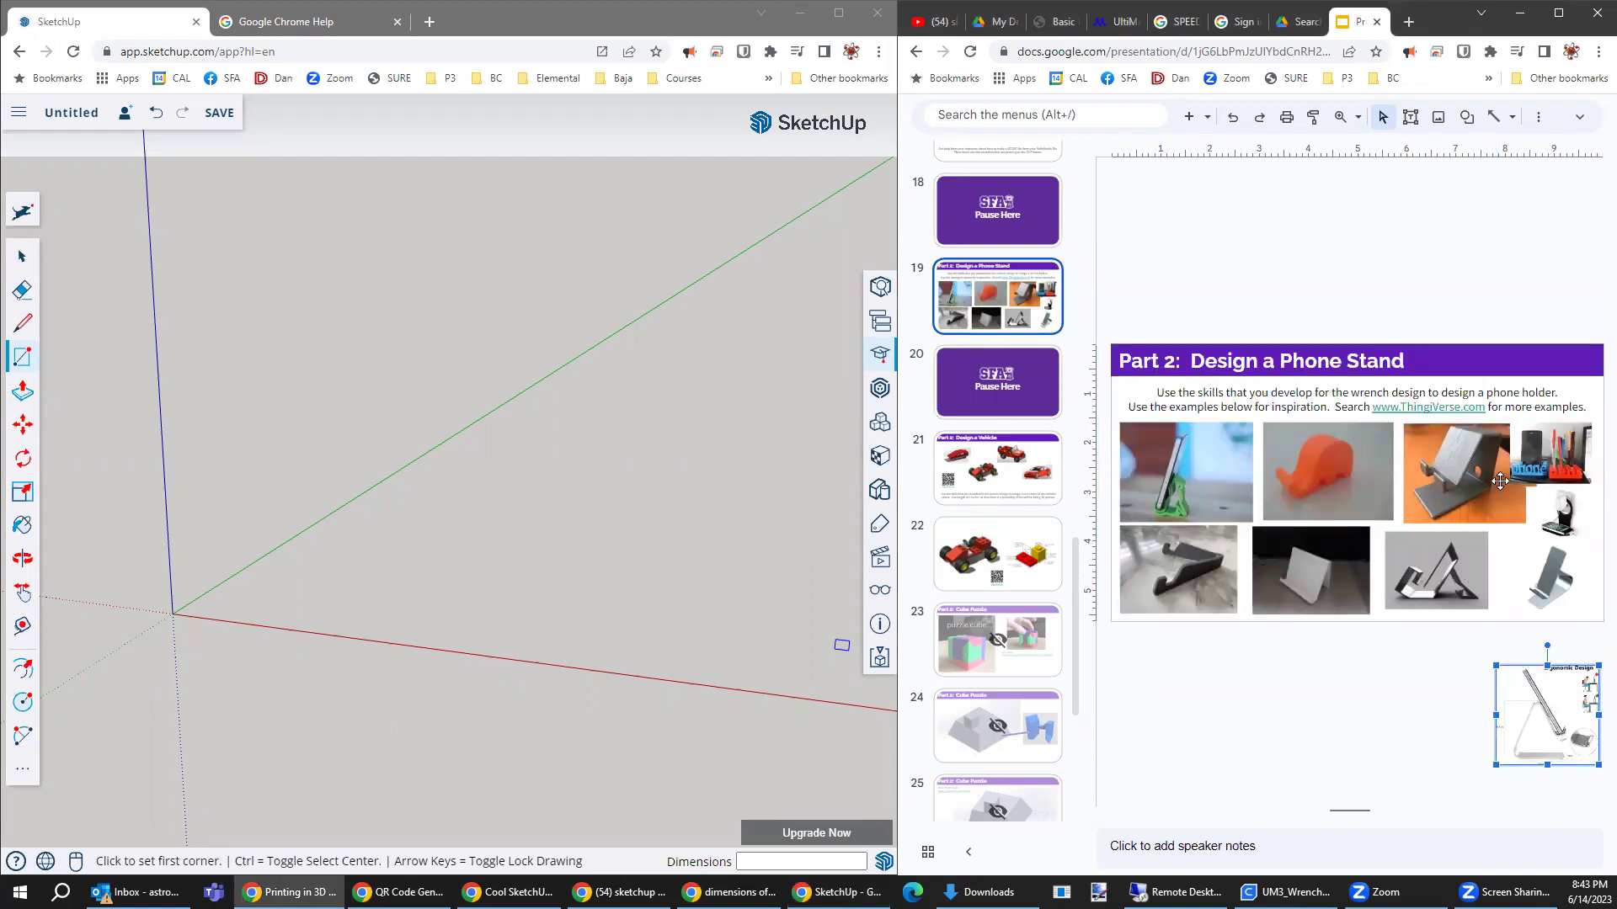
left_click_drag(1493, 665, 1106, 290)
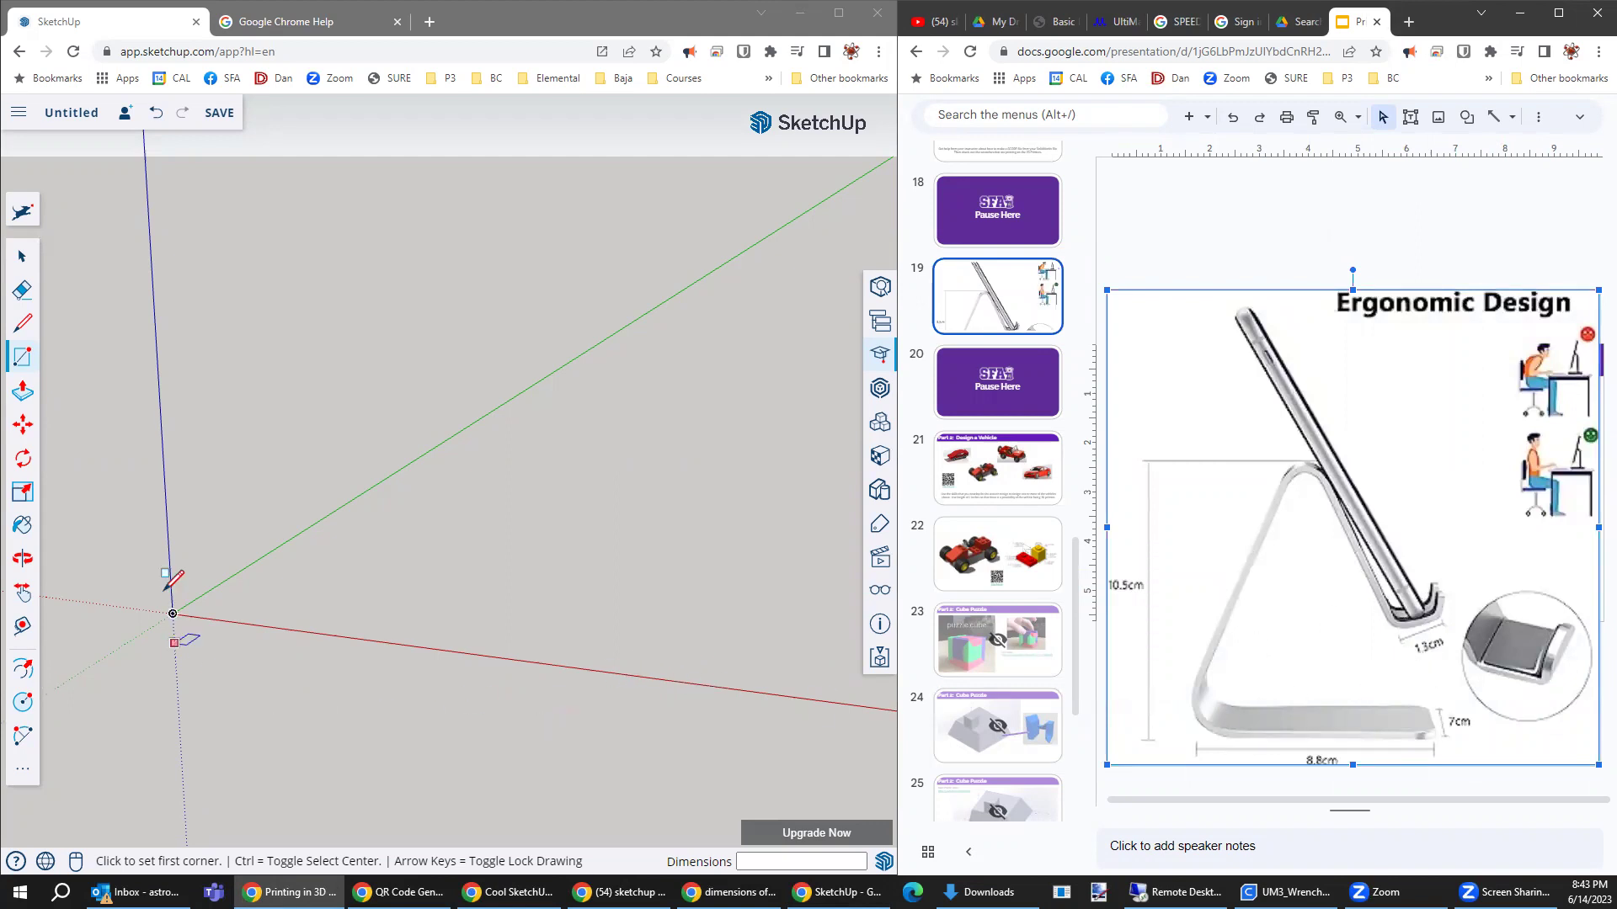
- In SketchUp, draw an 8.8 cm by 10.5 cm rectangle on the ground plane starting at the origin
left_click(23, 365)
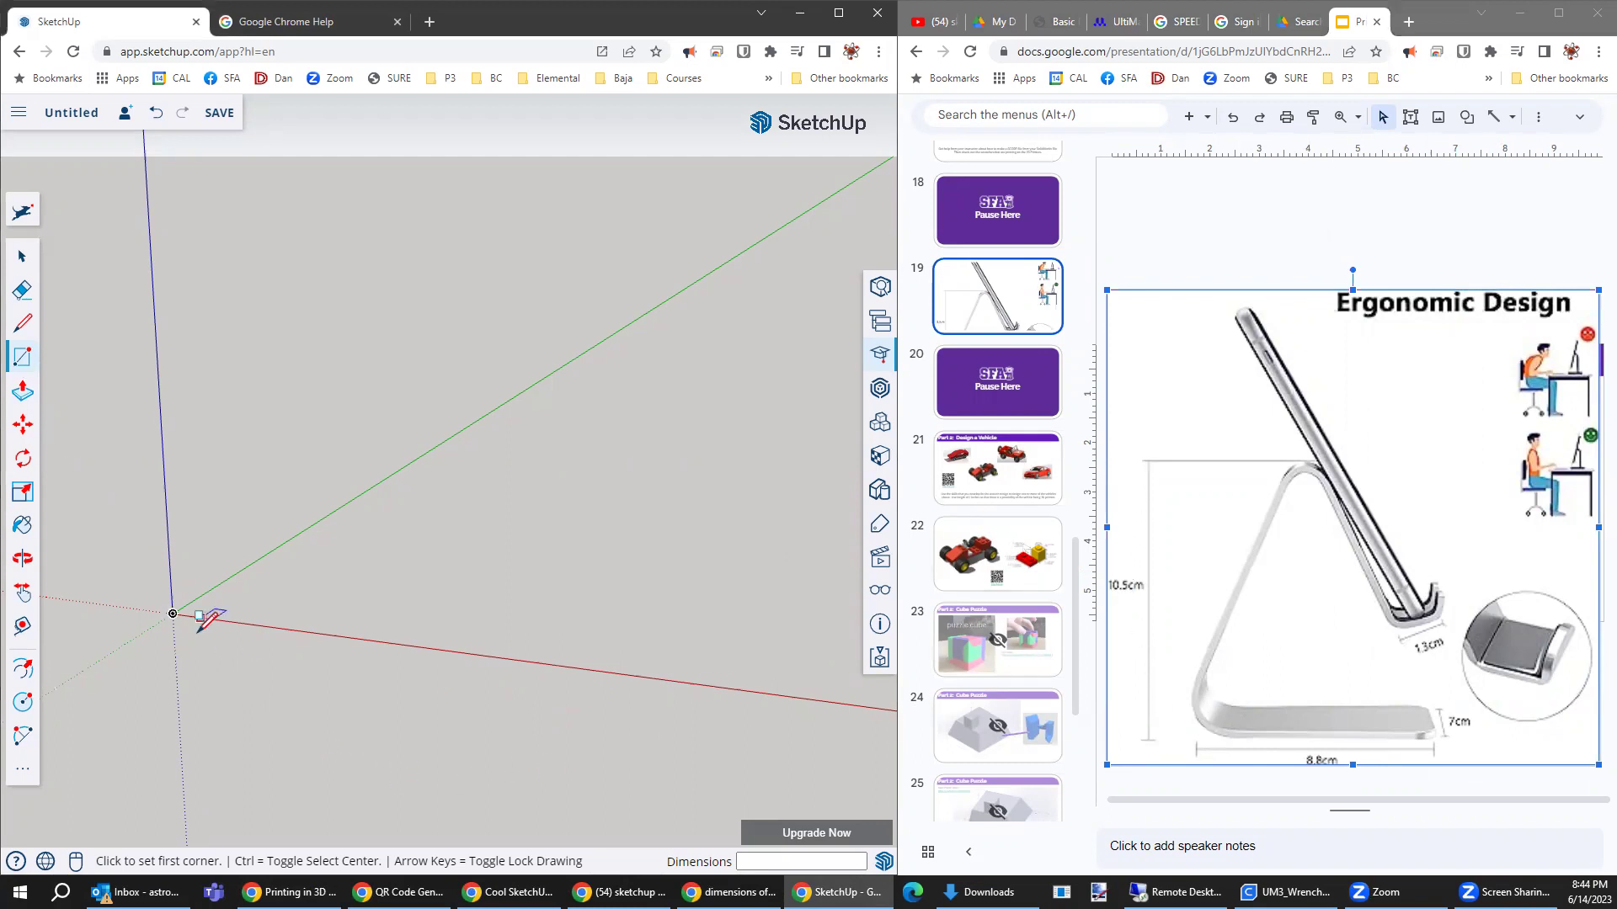
left_click(172, 613)
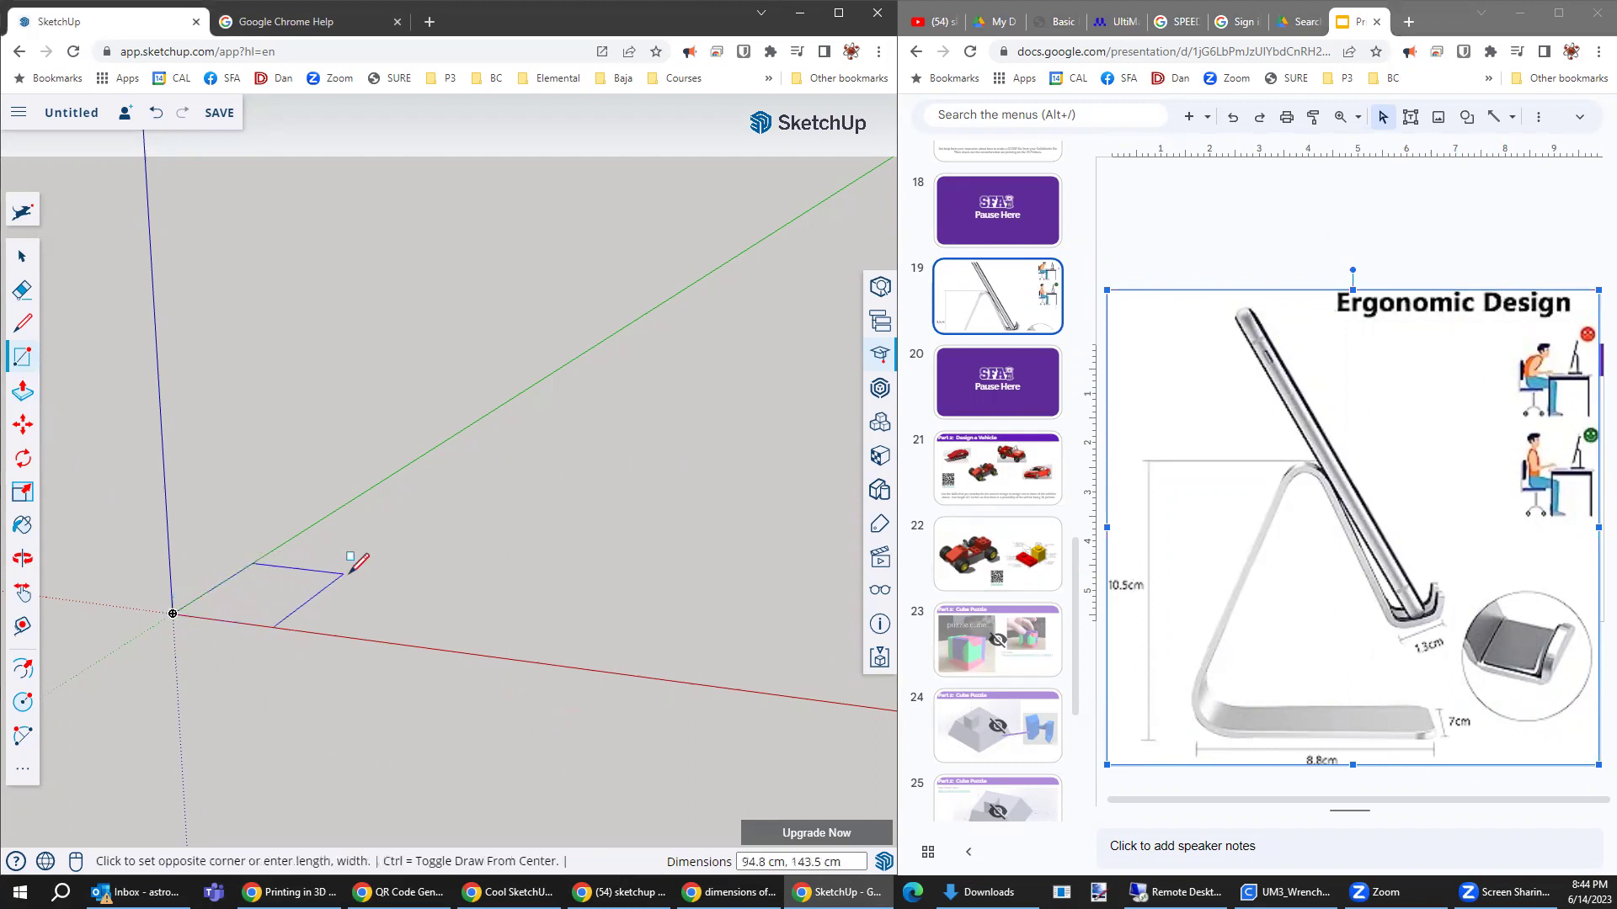
left_click(431, 546)
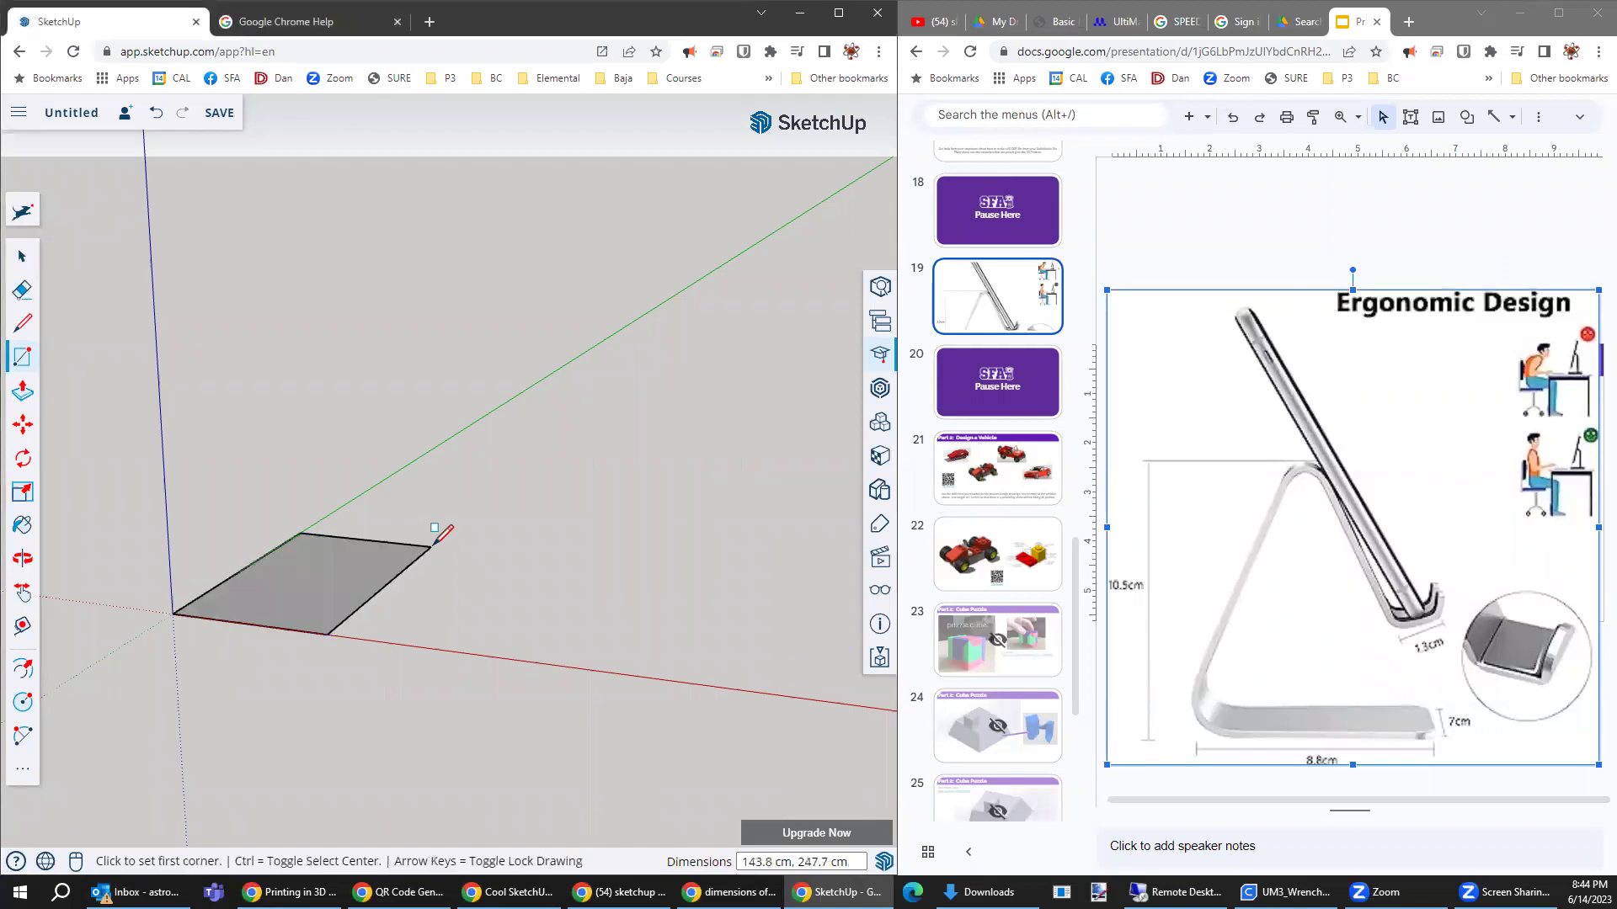
type("10.5cm")
key("Return")
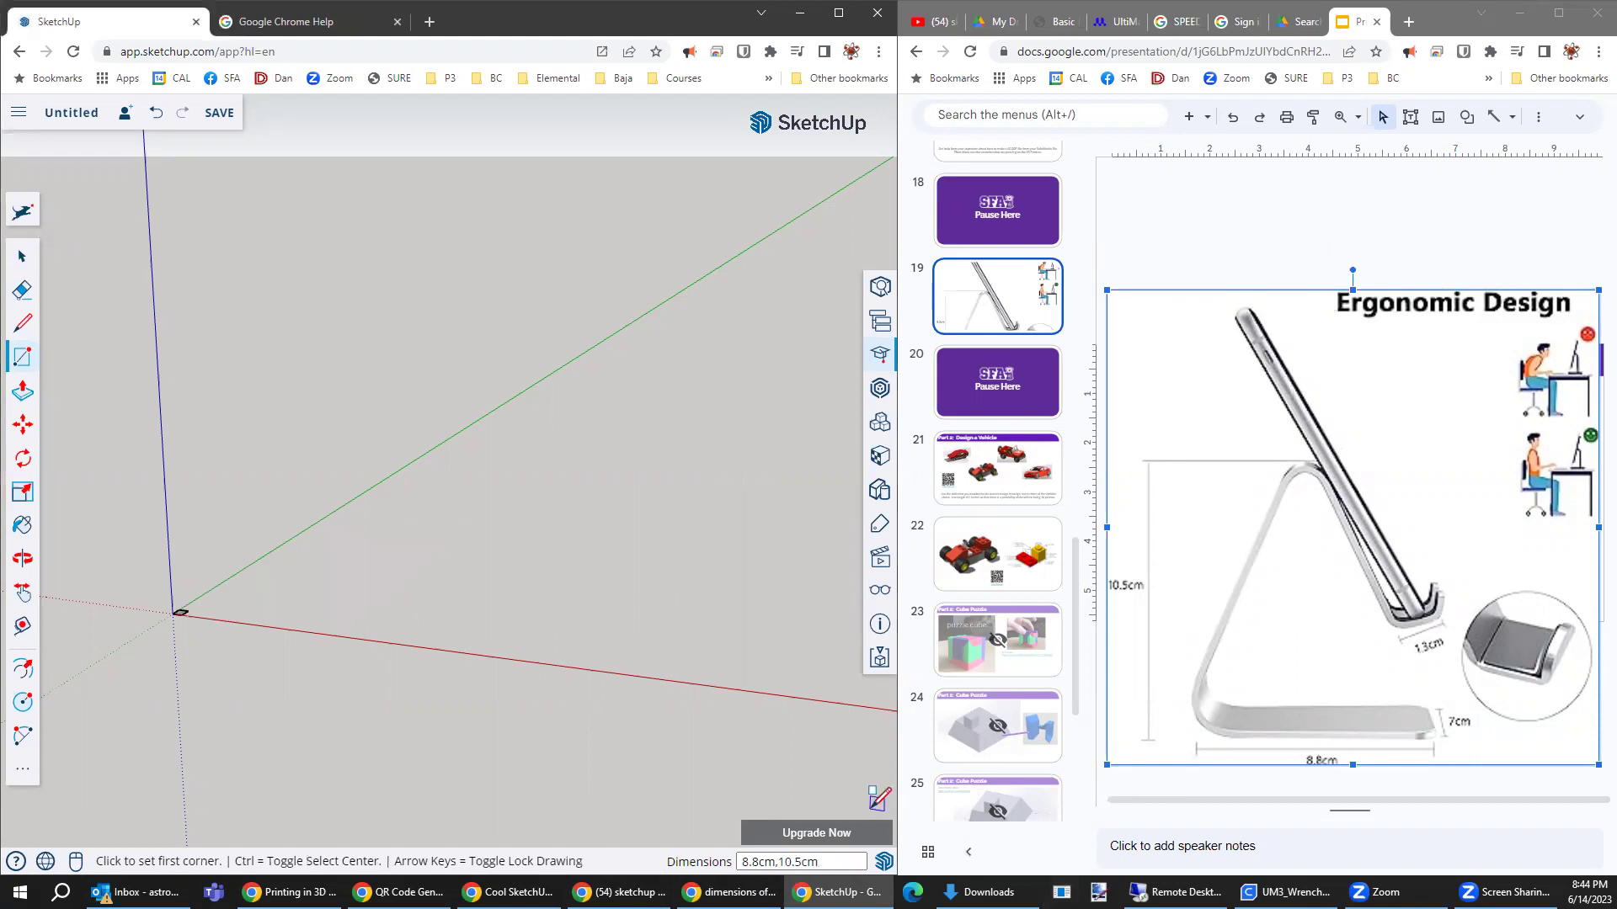
- Draw two lines from the midpoint of the rectangle's far short edge to both corners of the edge on the red axis
left_click(23, 773)
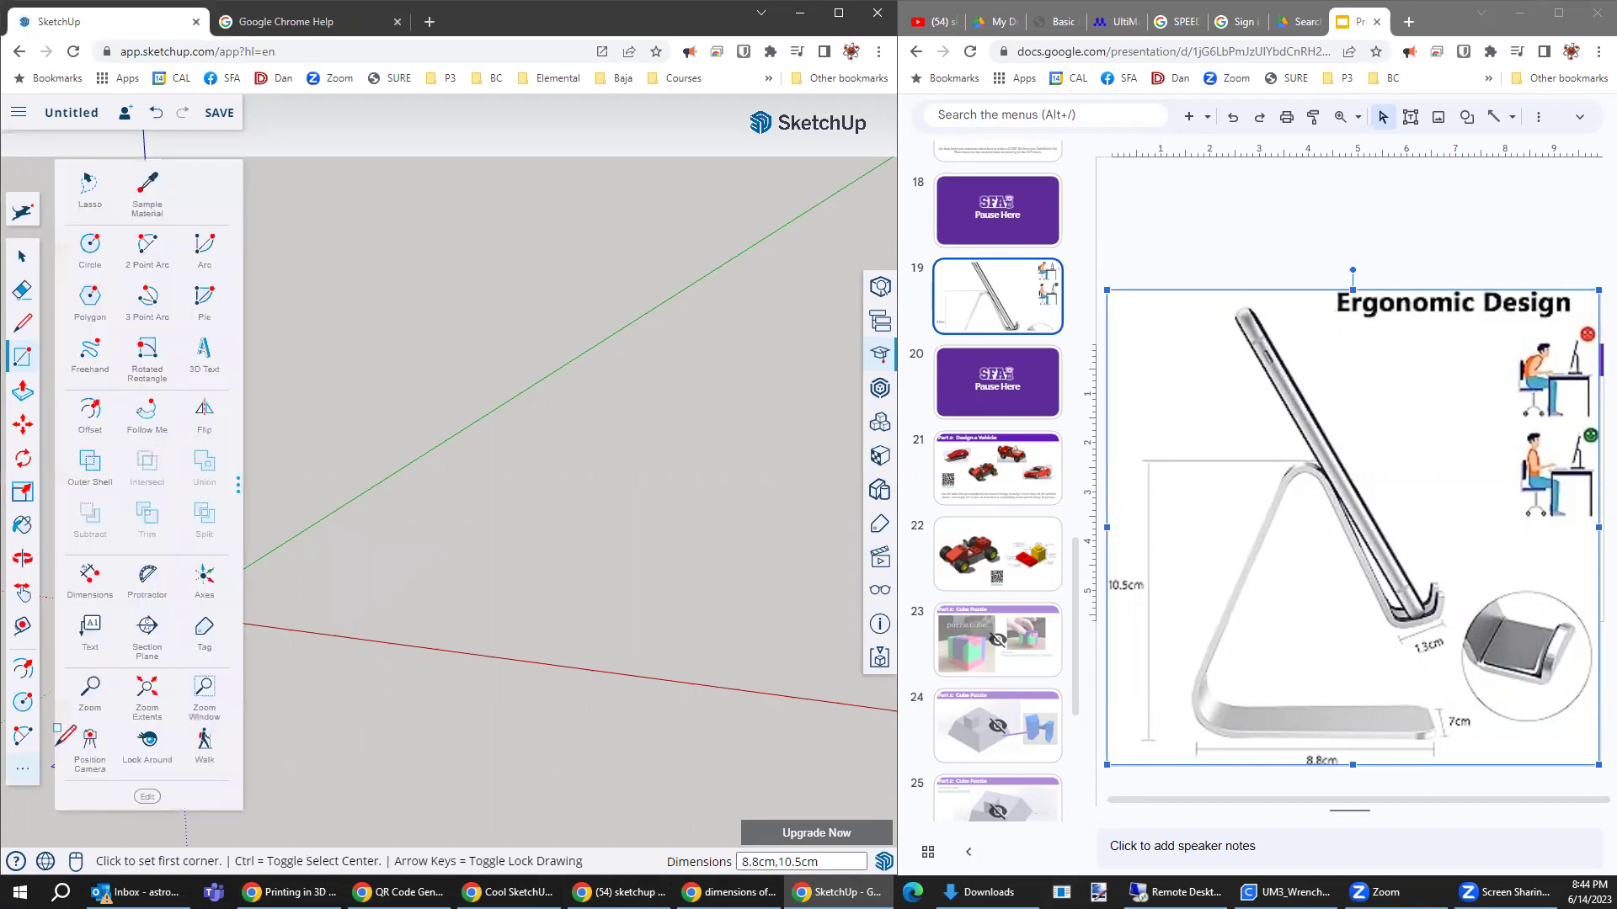
left_click(150, 694)
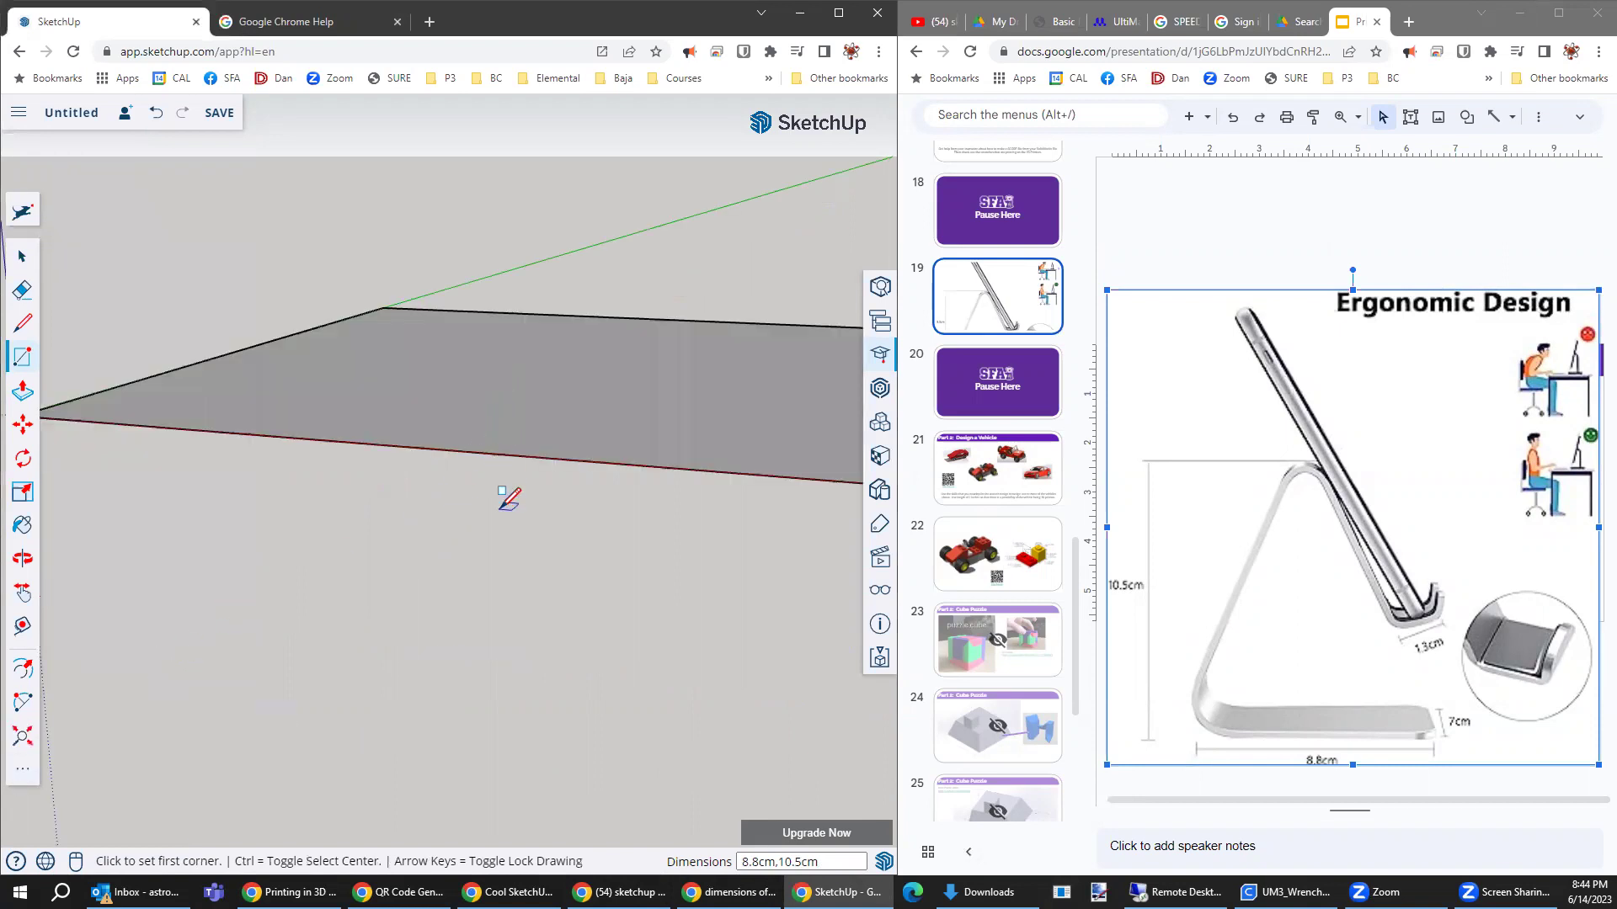
scroll(506, 516, "down", 3)
scroll(503, 514, "down", 1)
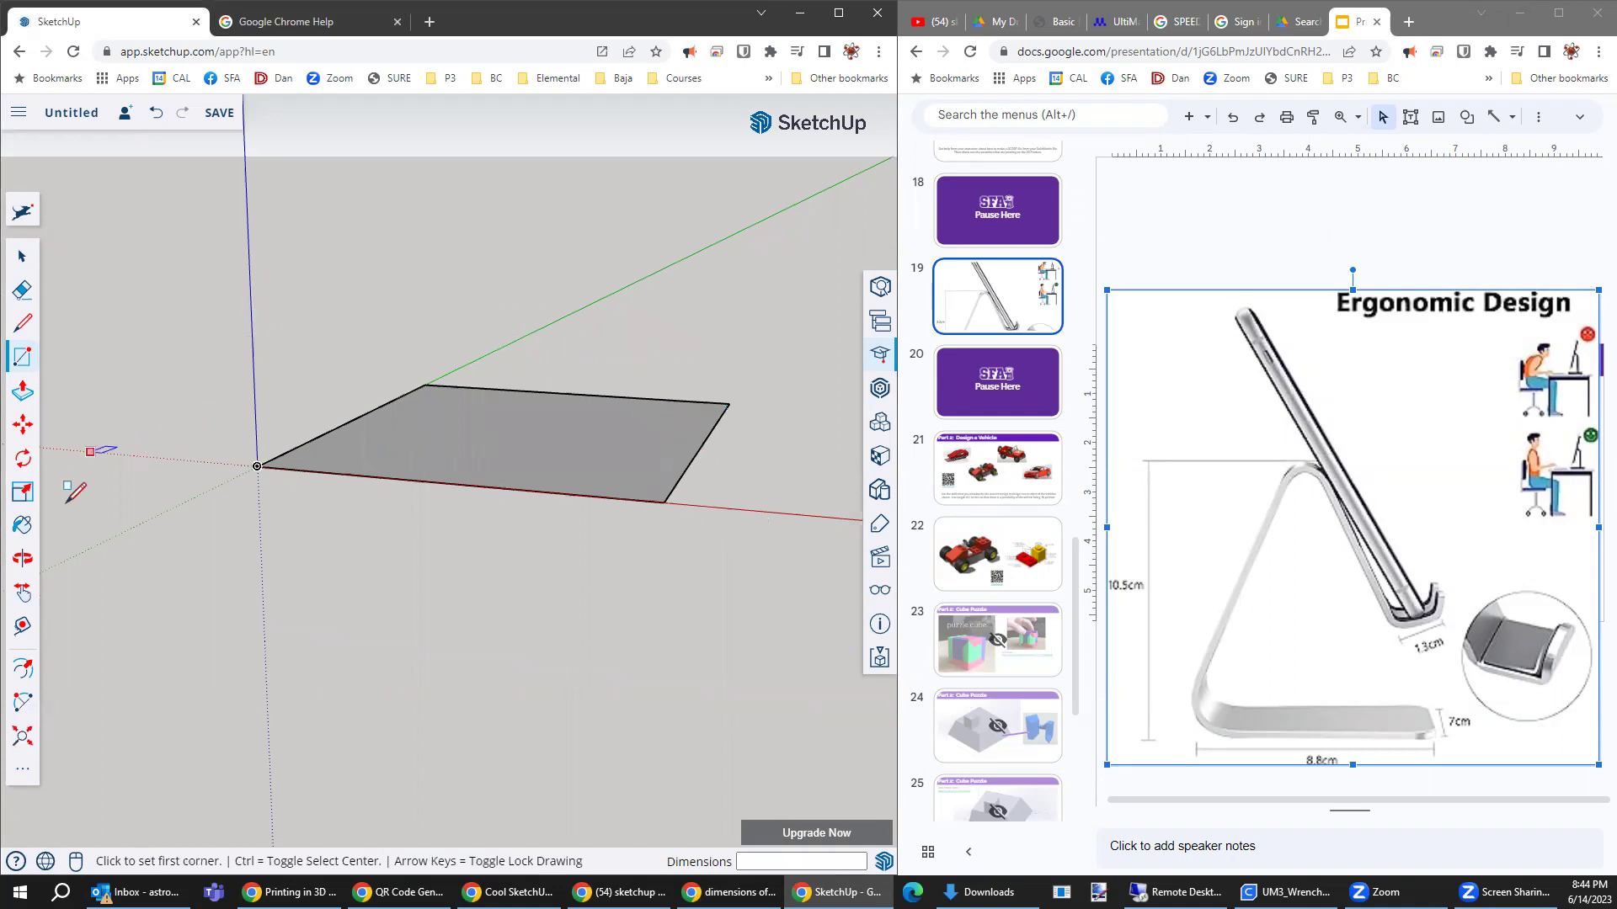
left_click(20, 560)
left_click_drag(314, 534, 284, 726)
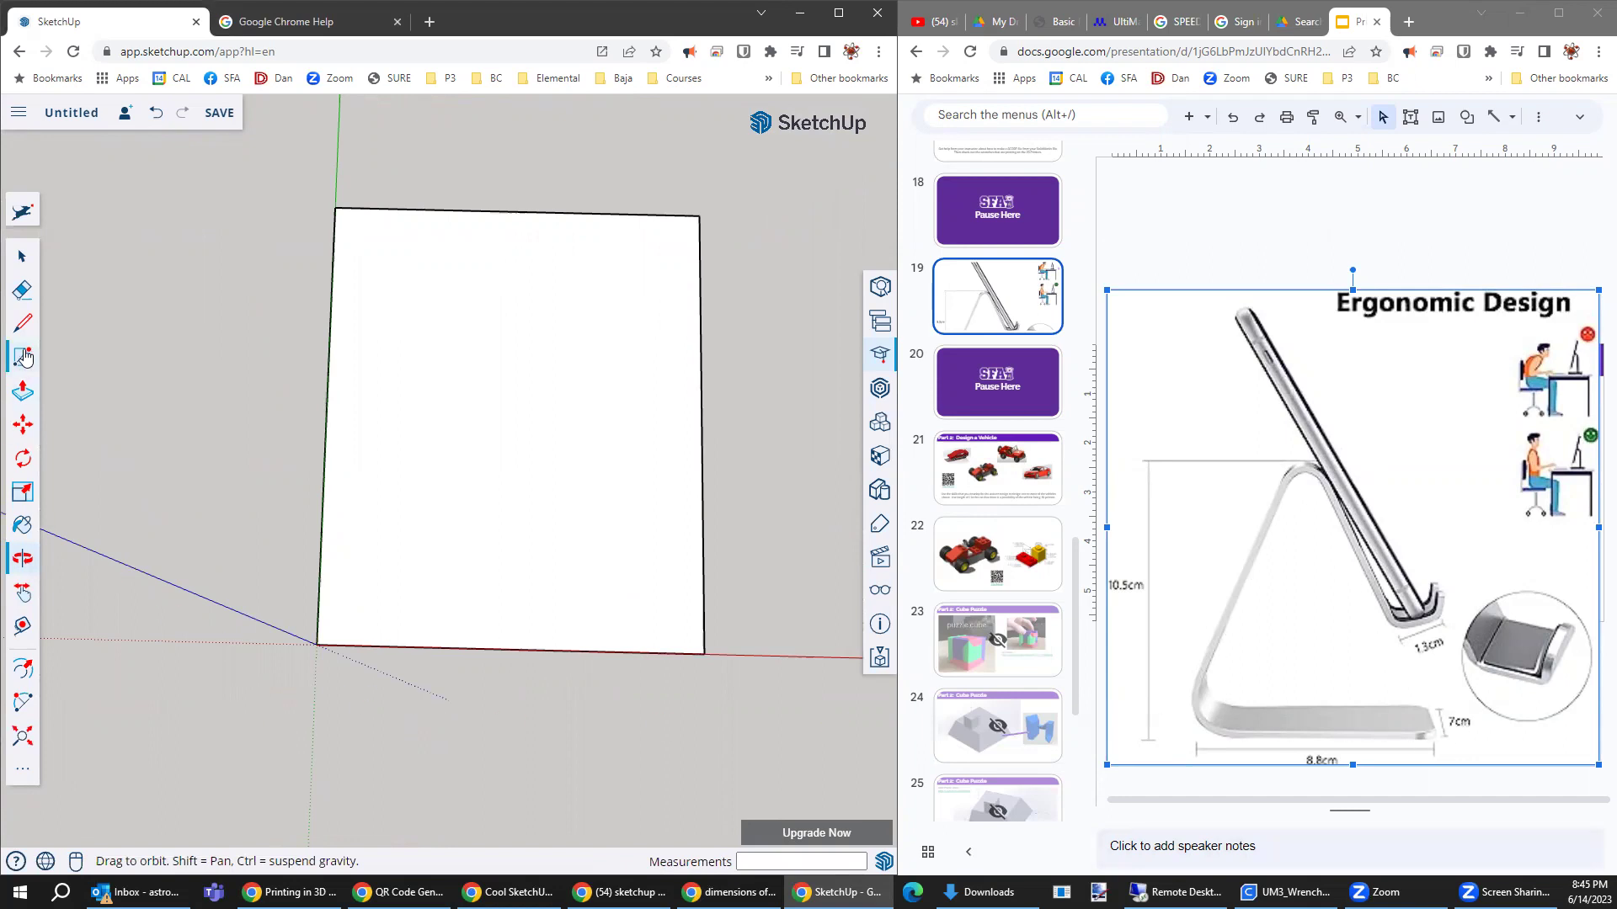
left_click(23, 323)
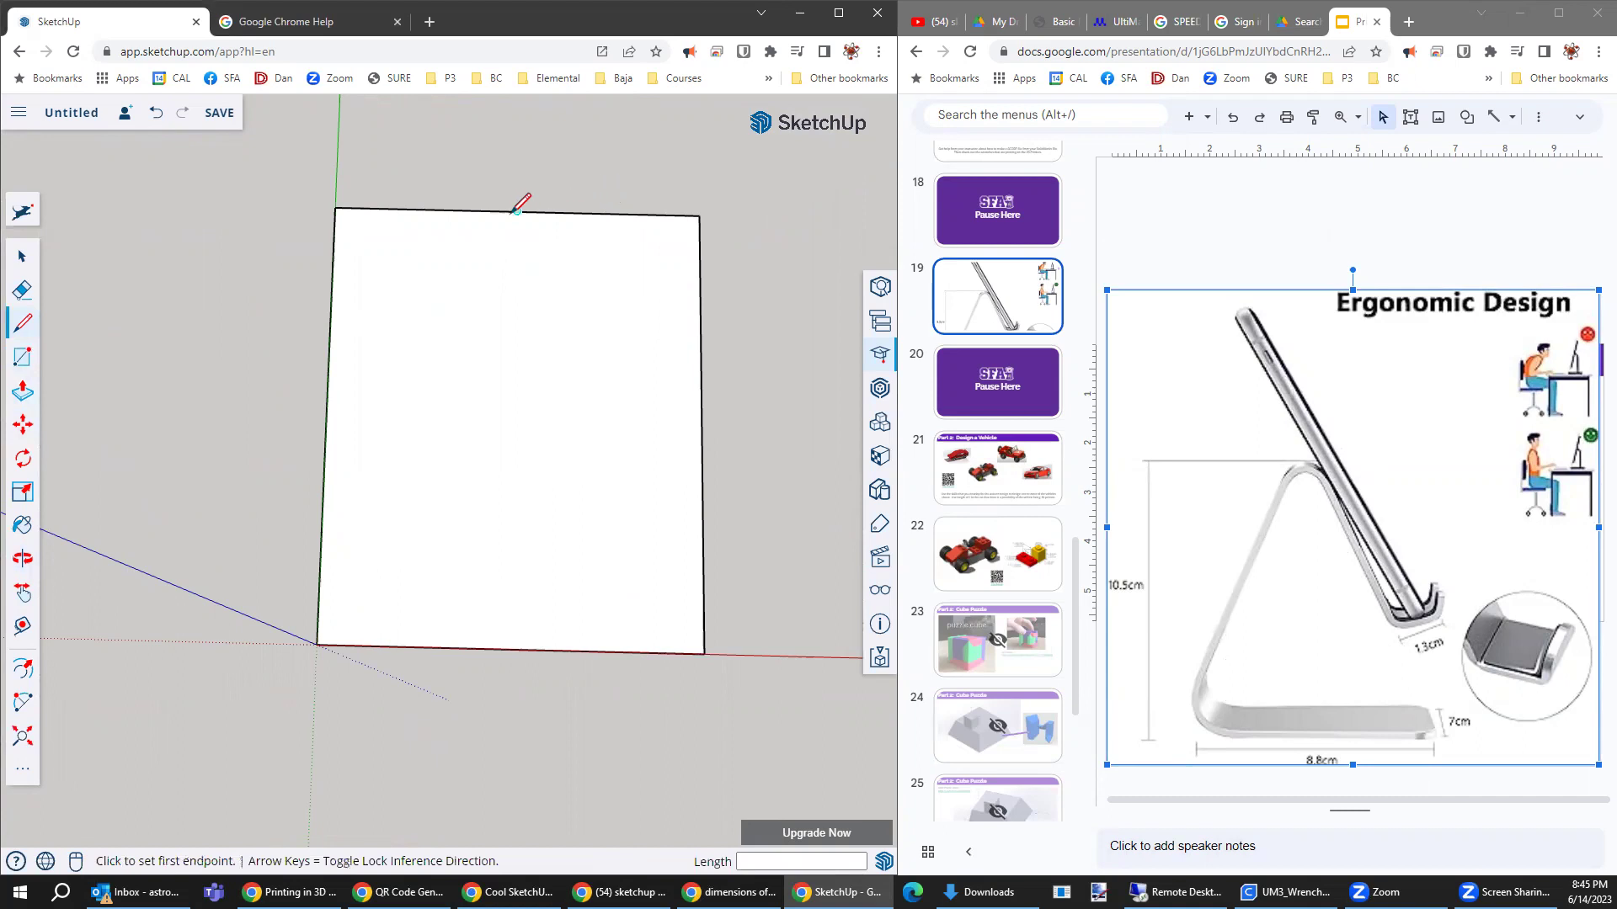
left_click(517, 210)
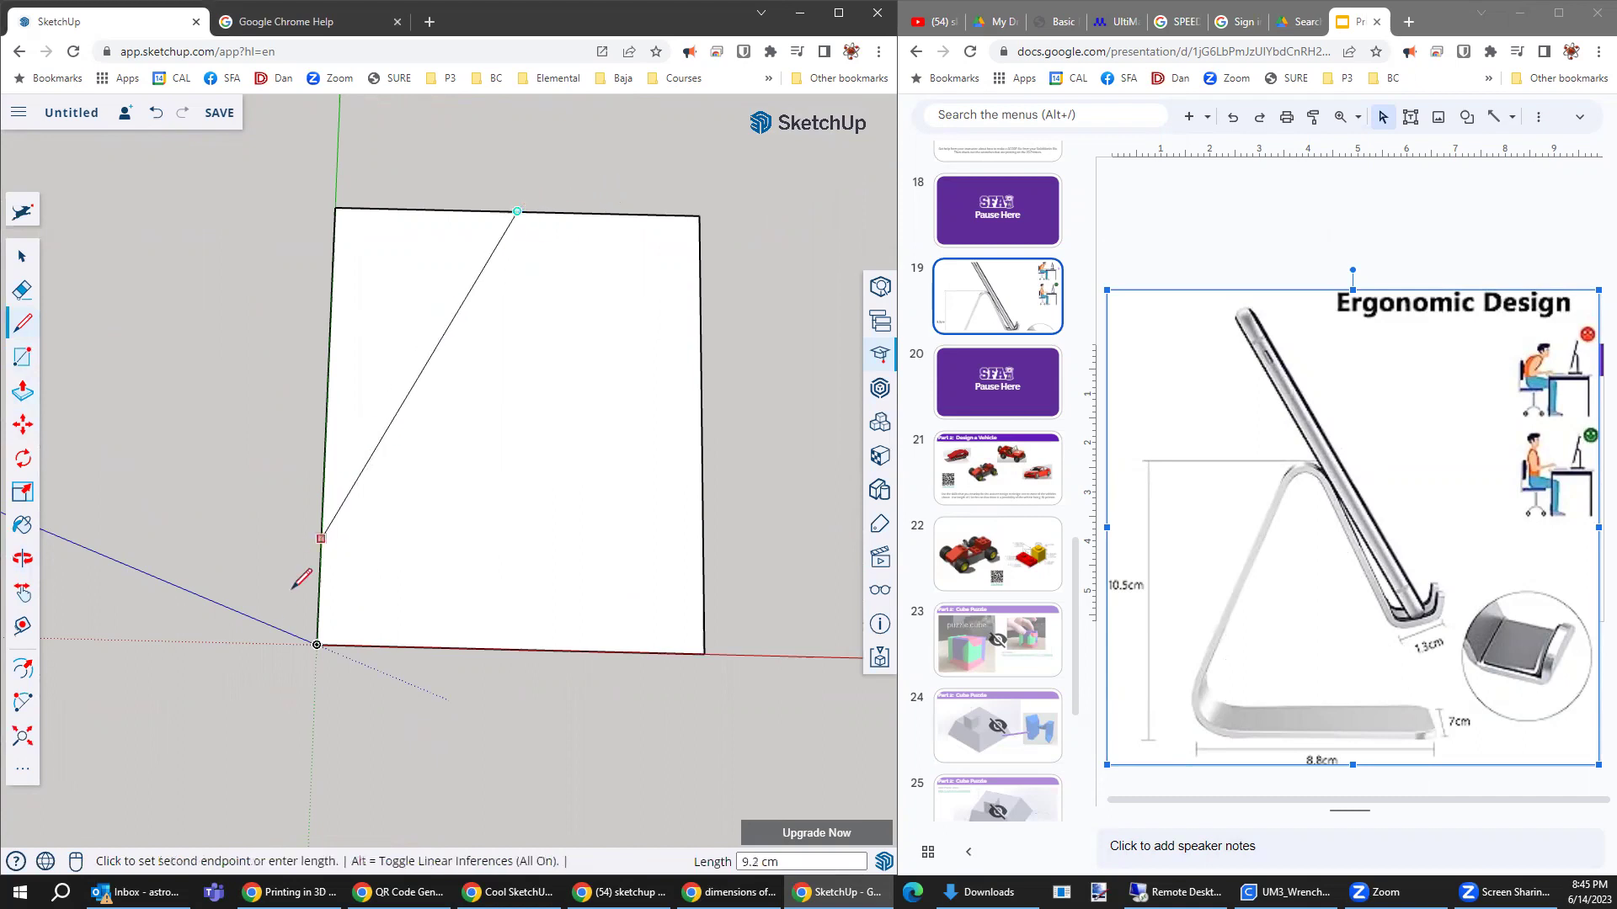
left_click(317, 645)
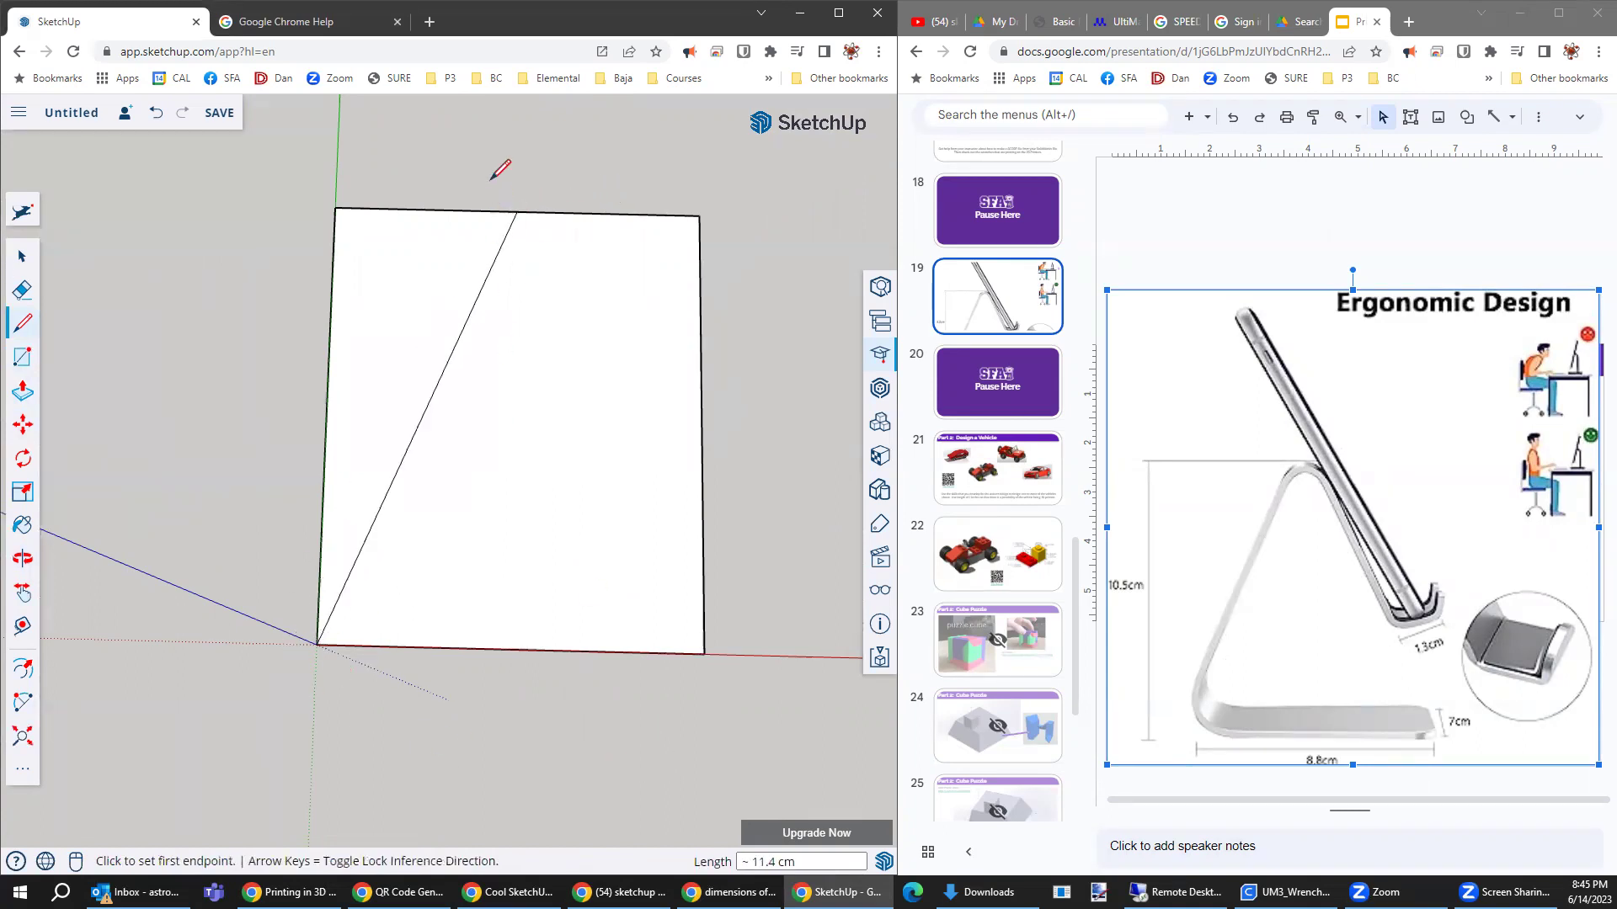
left_click(518, 211)
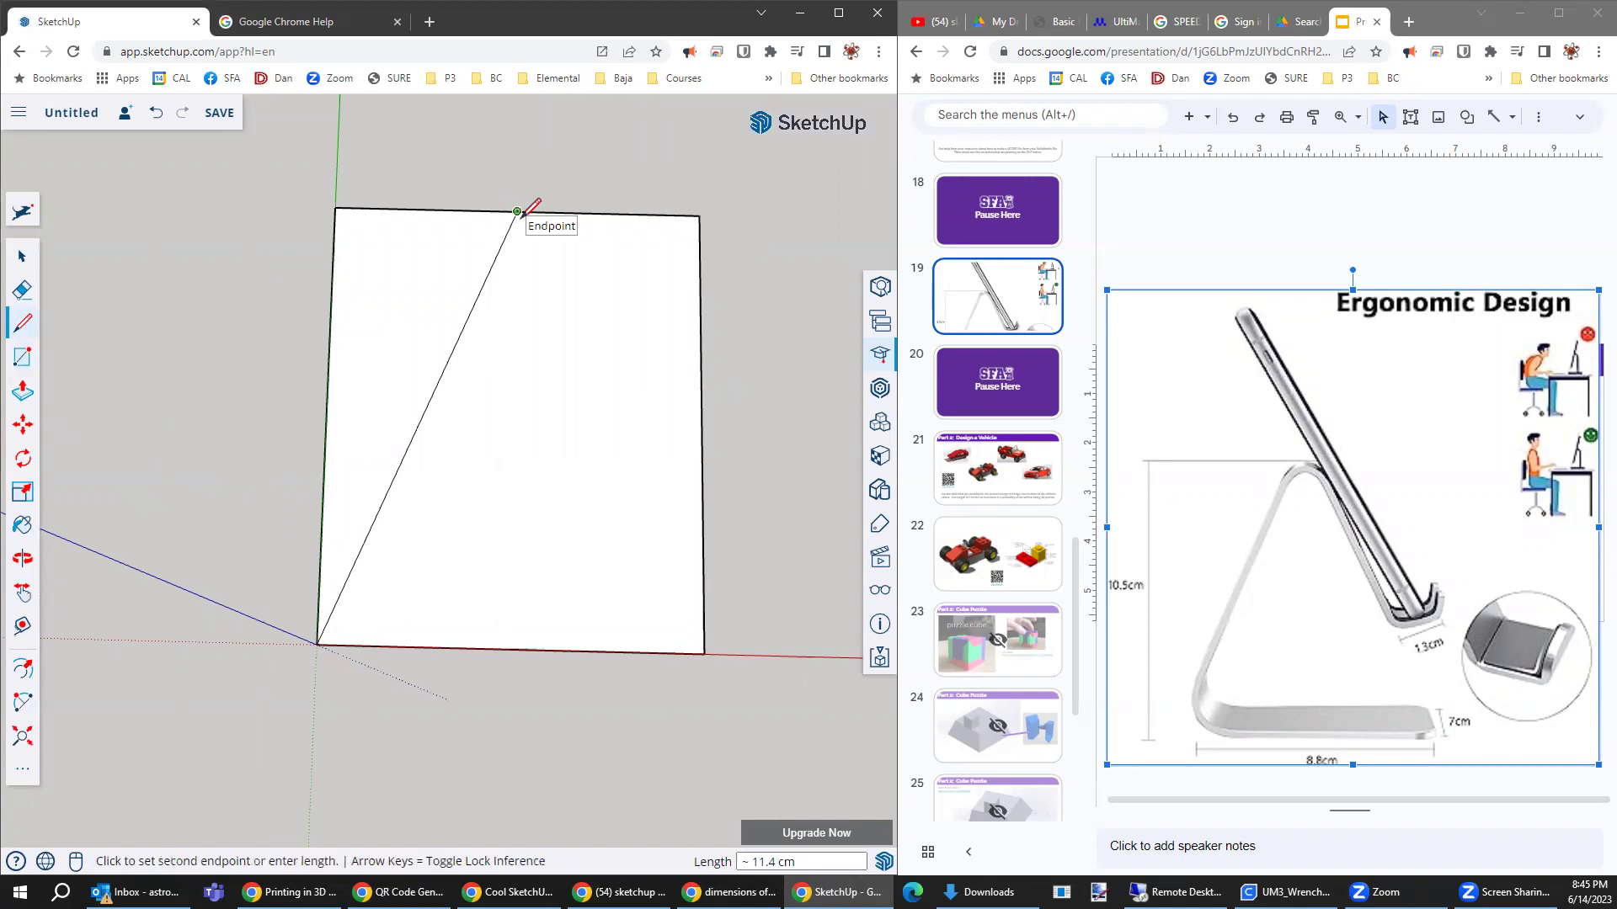
left_click(704, 653)
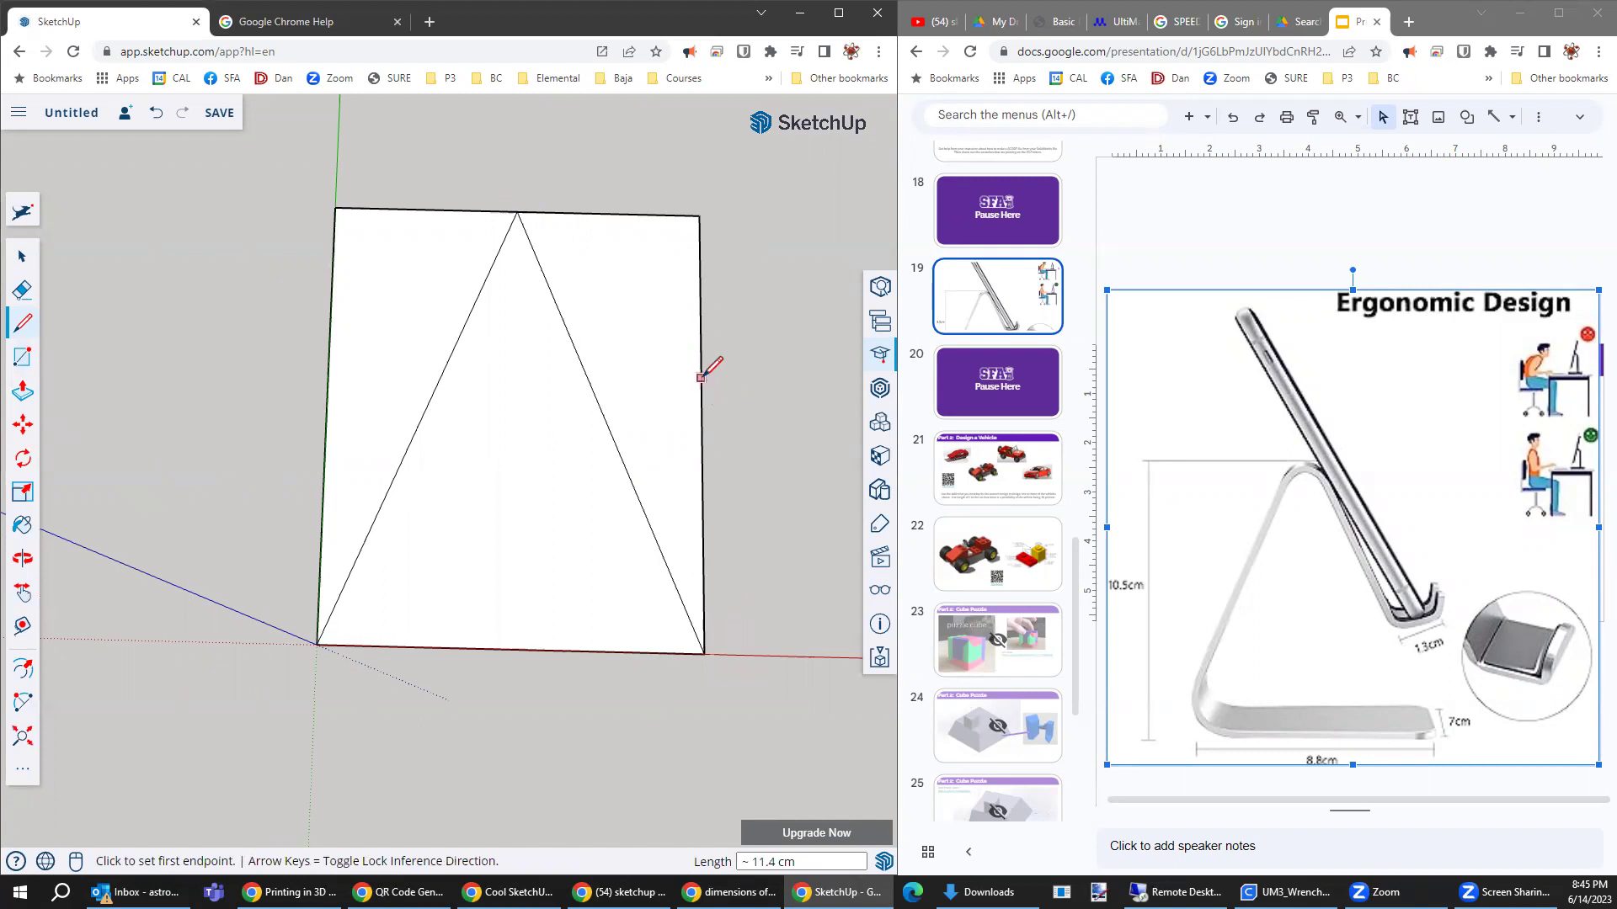
- Erase the rectangle's two long sides and its far short edge, keeping only the triangle
left_click(22, 289)
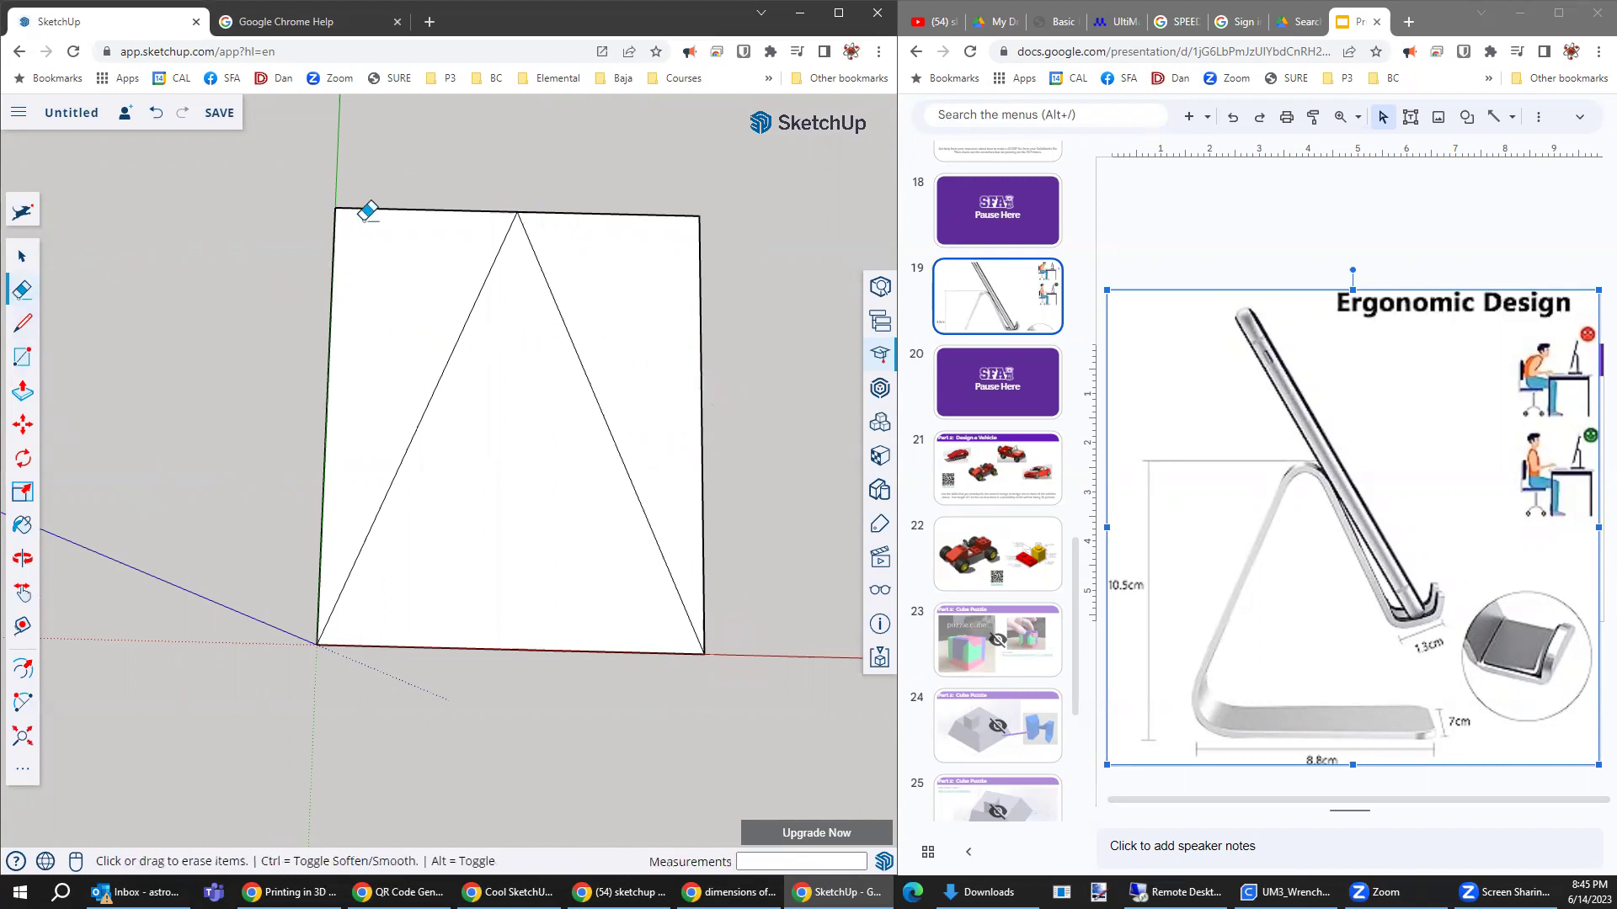
left_click_drag(260, 288, 248, 344)
mouse_move(594, 166)
left_mouse_down()
mouse_move(777, 401)
mouse_move(846, 545)
left_mouse_up()
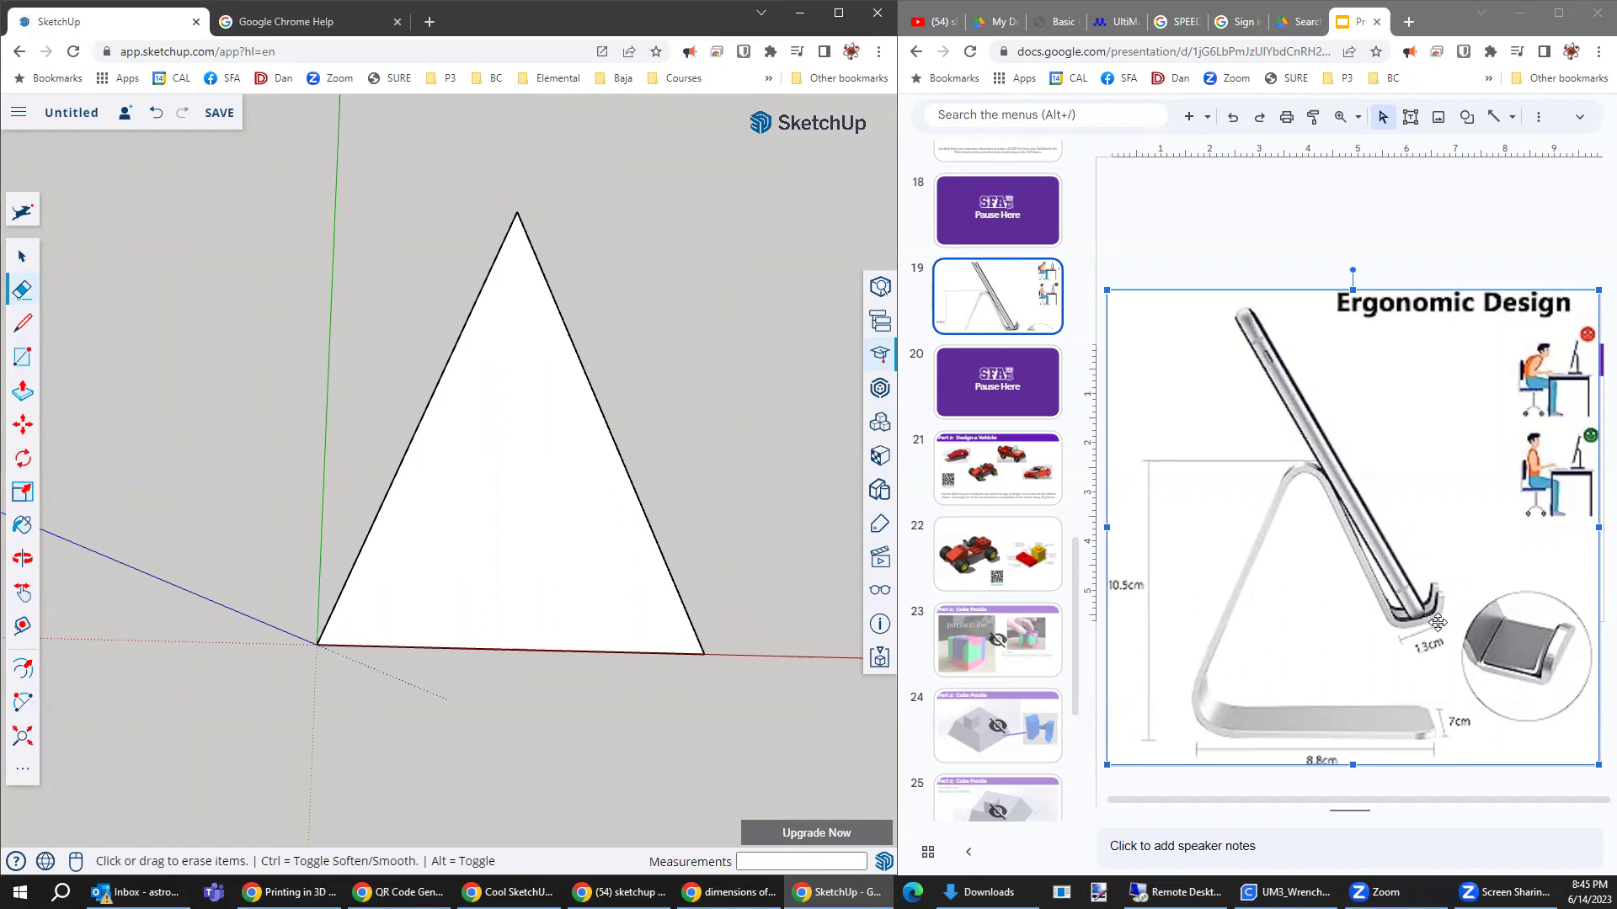
left_click(24, 773)
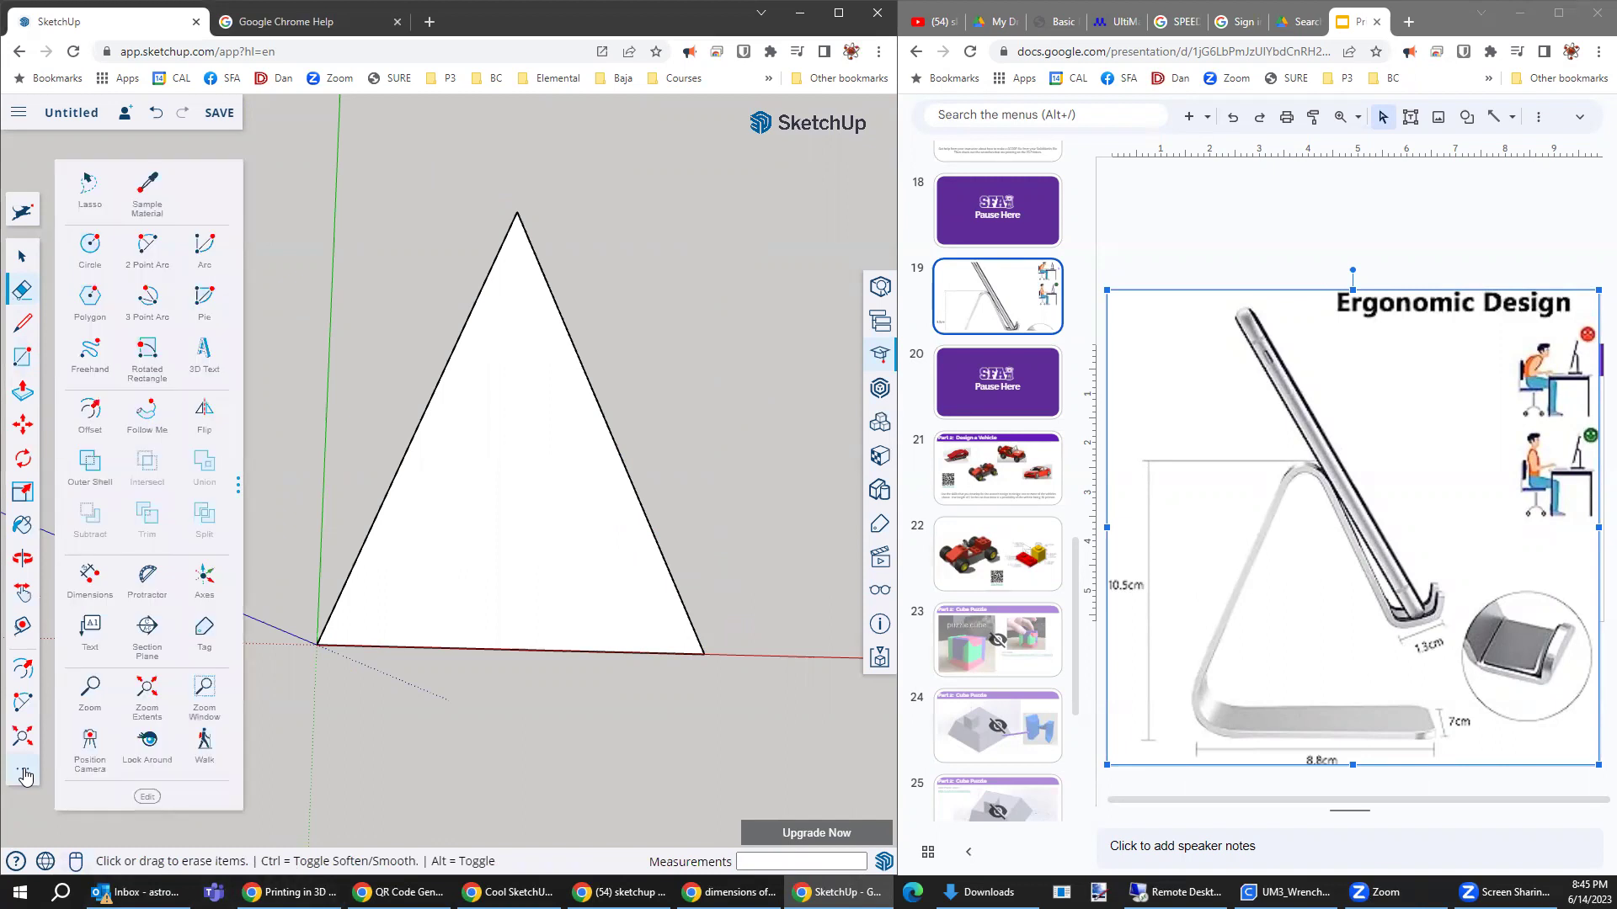
left_click(147, 578)
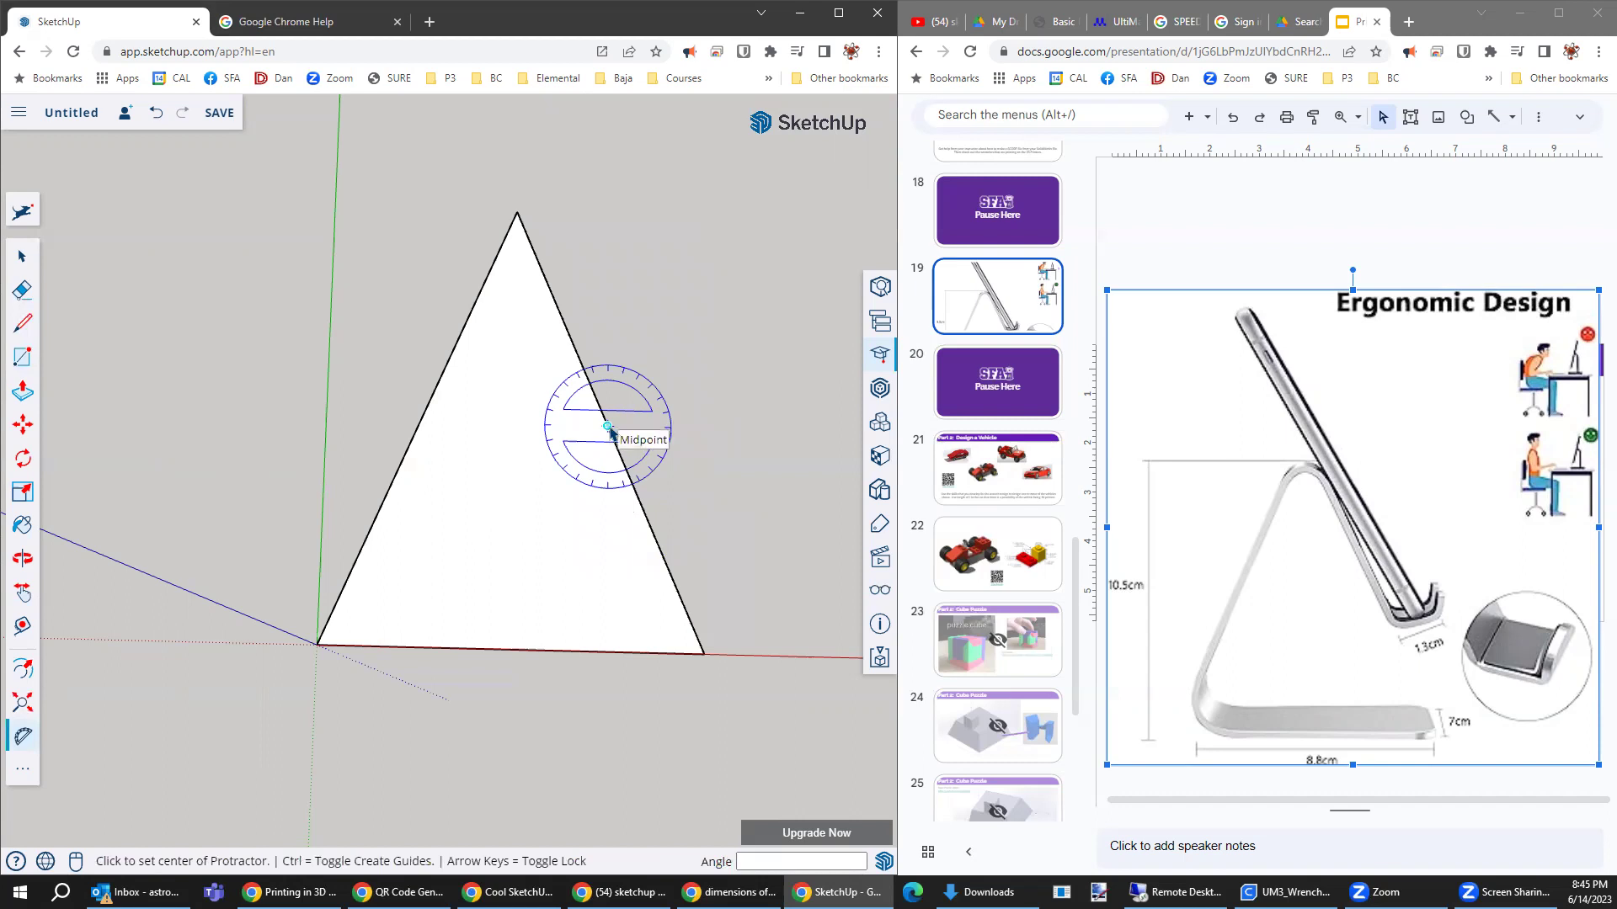
left_click(608, 427)
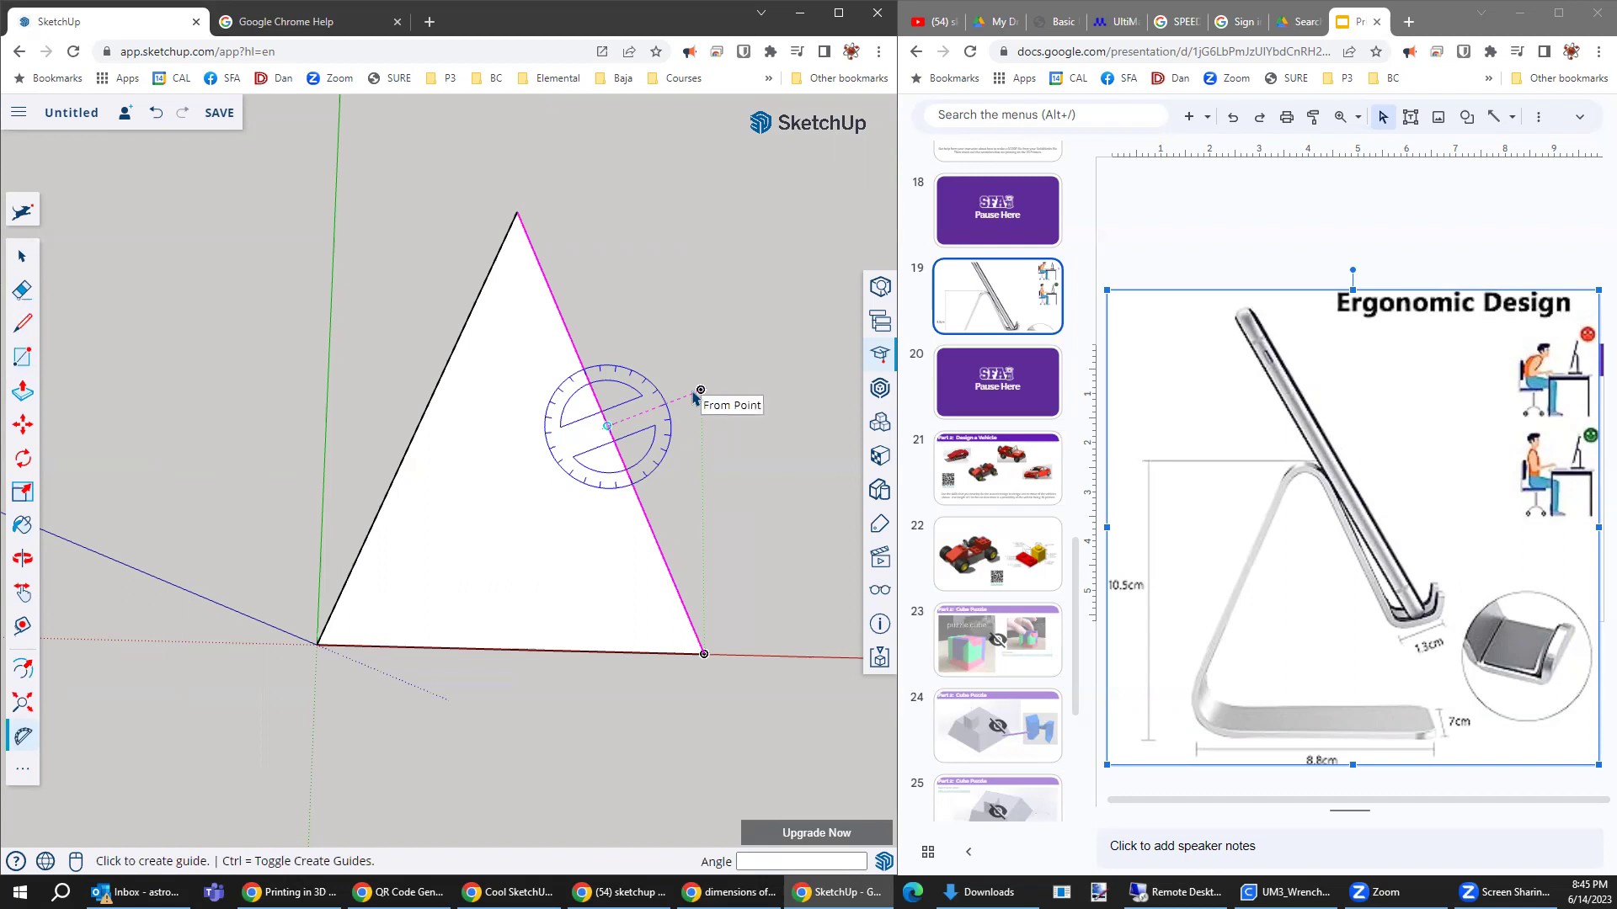
left_click(755, 371)
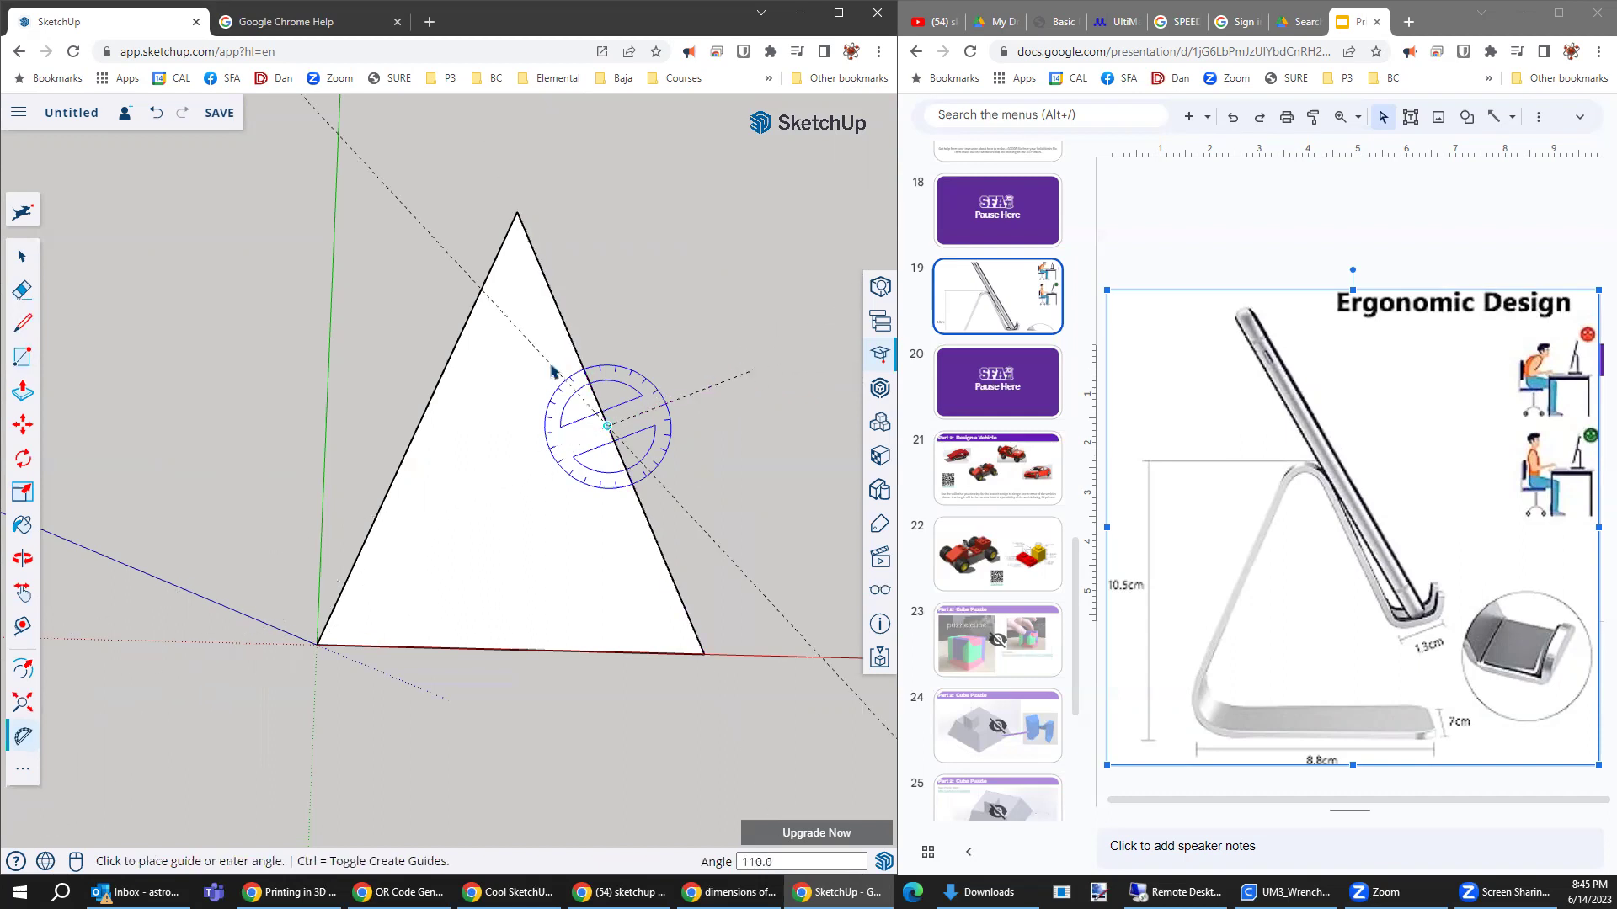
key("Escape")
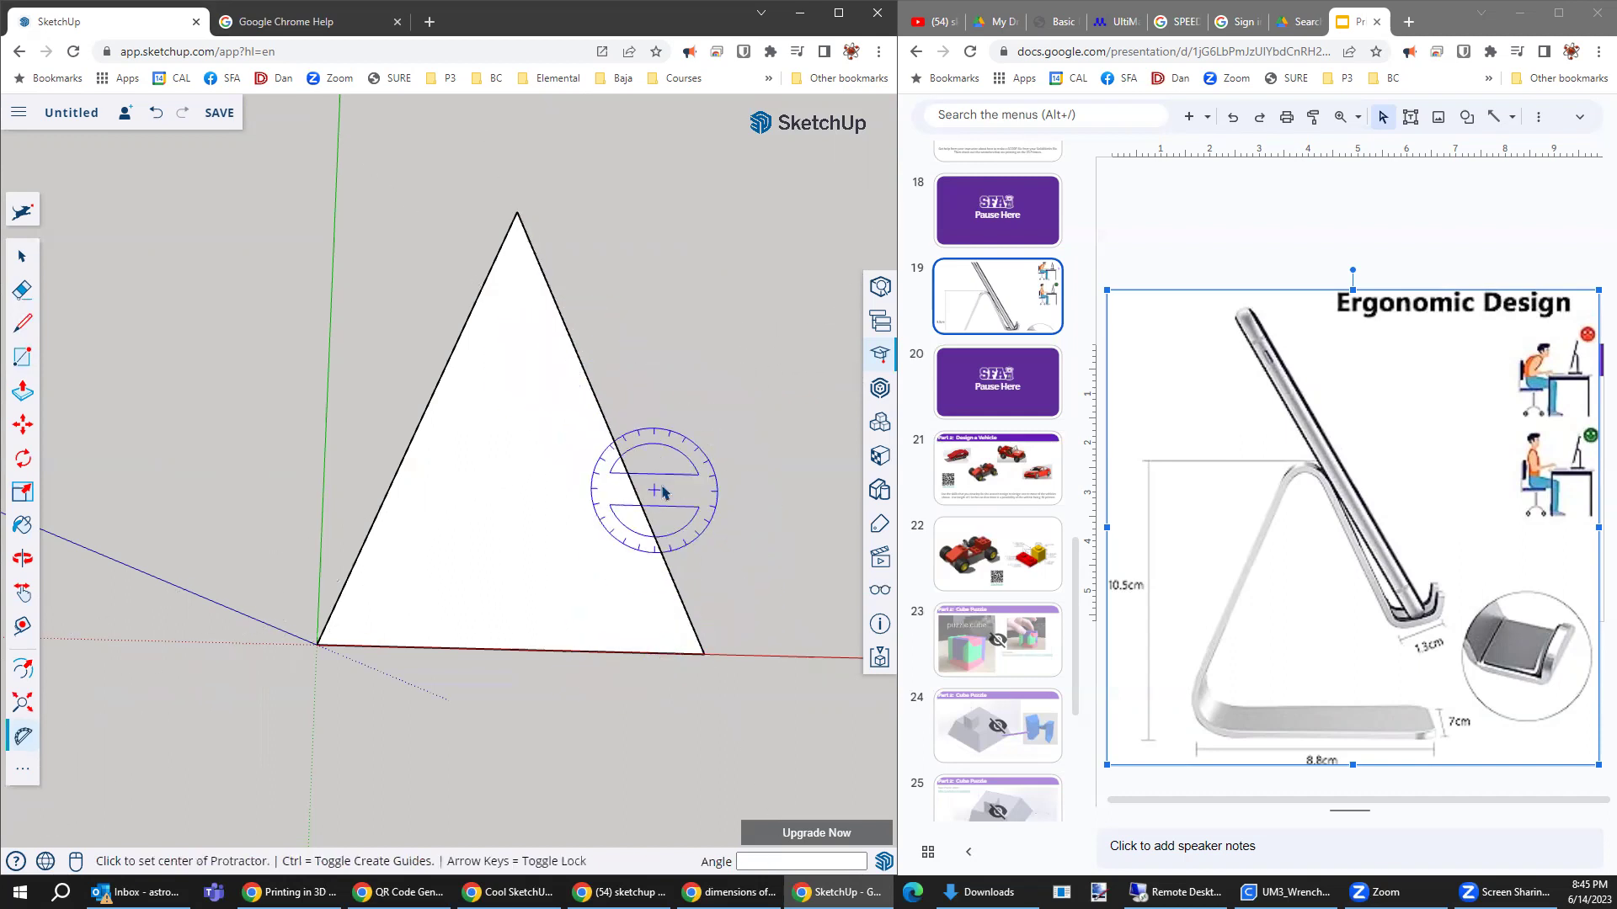
- Place a Protractor guide at 90 degrees to the triangle's right slanted side, through that side's midpoint
left_click(608, 429)
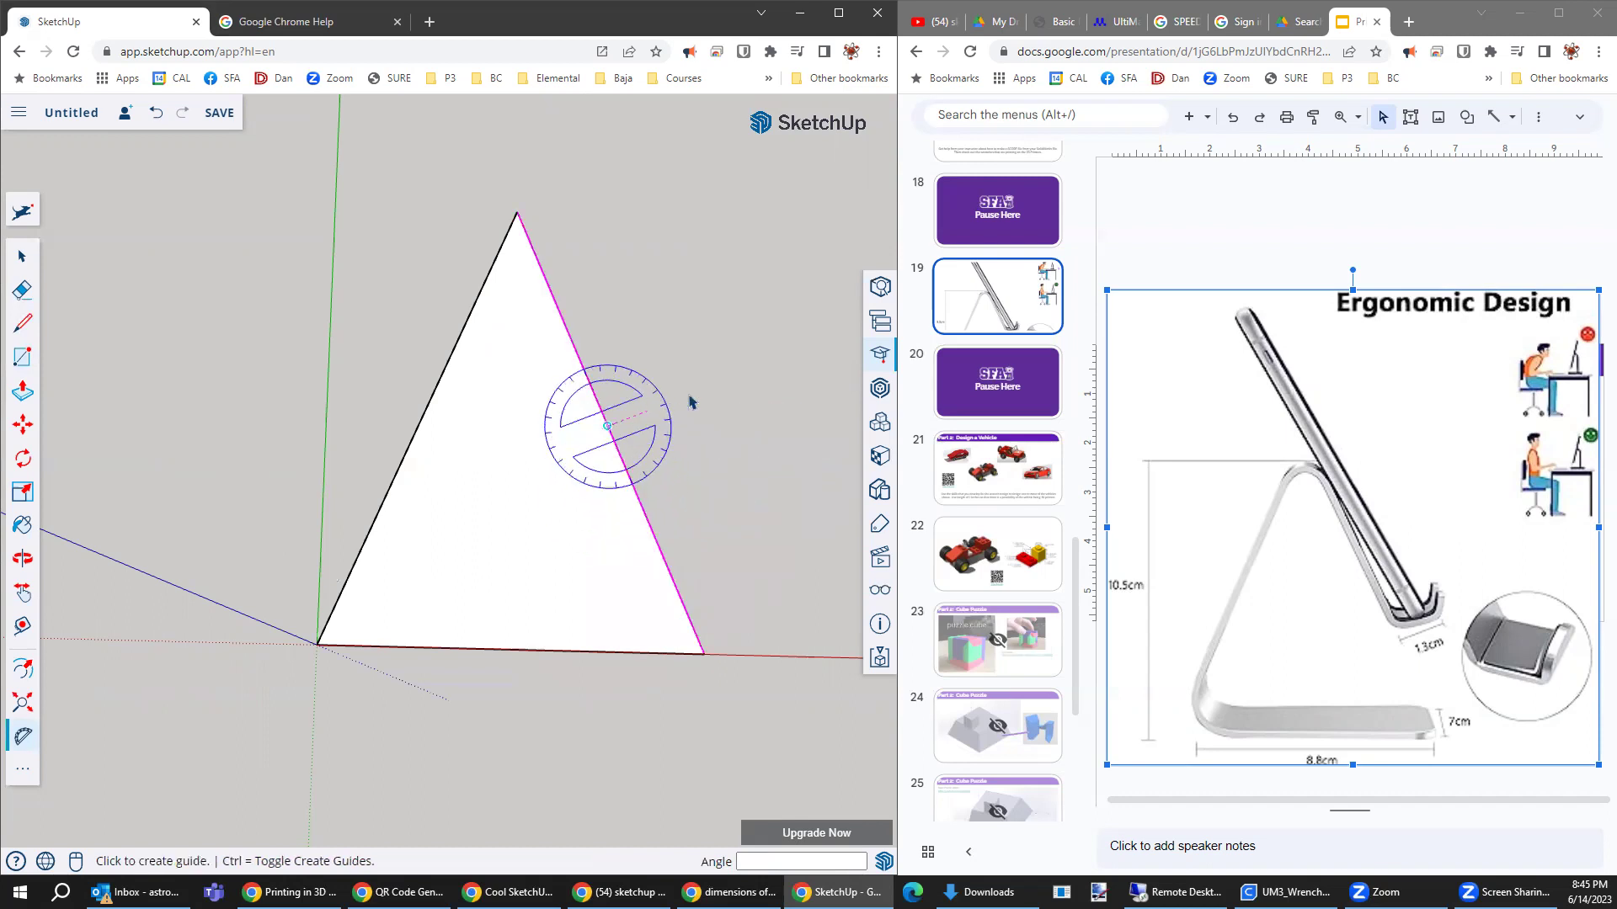
left_click(646, 516)
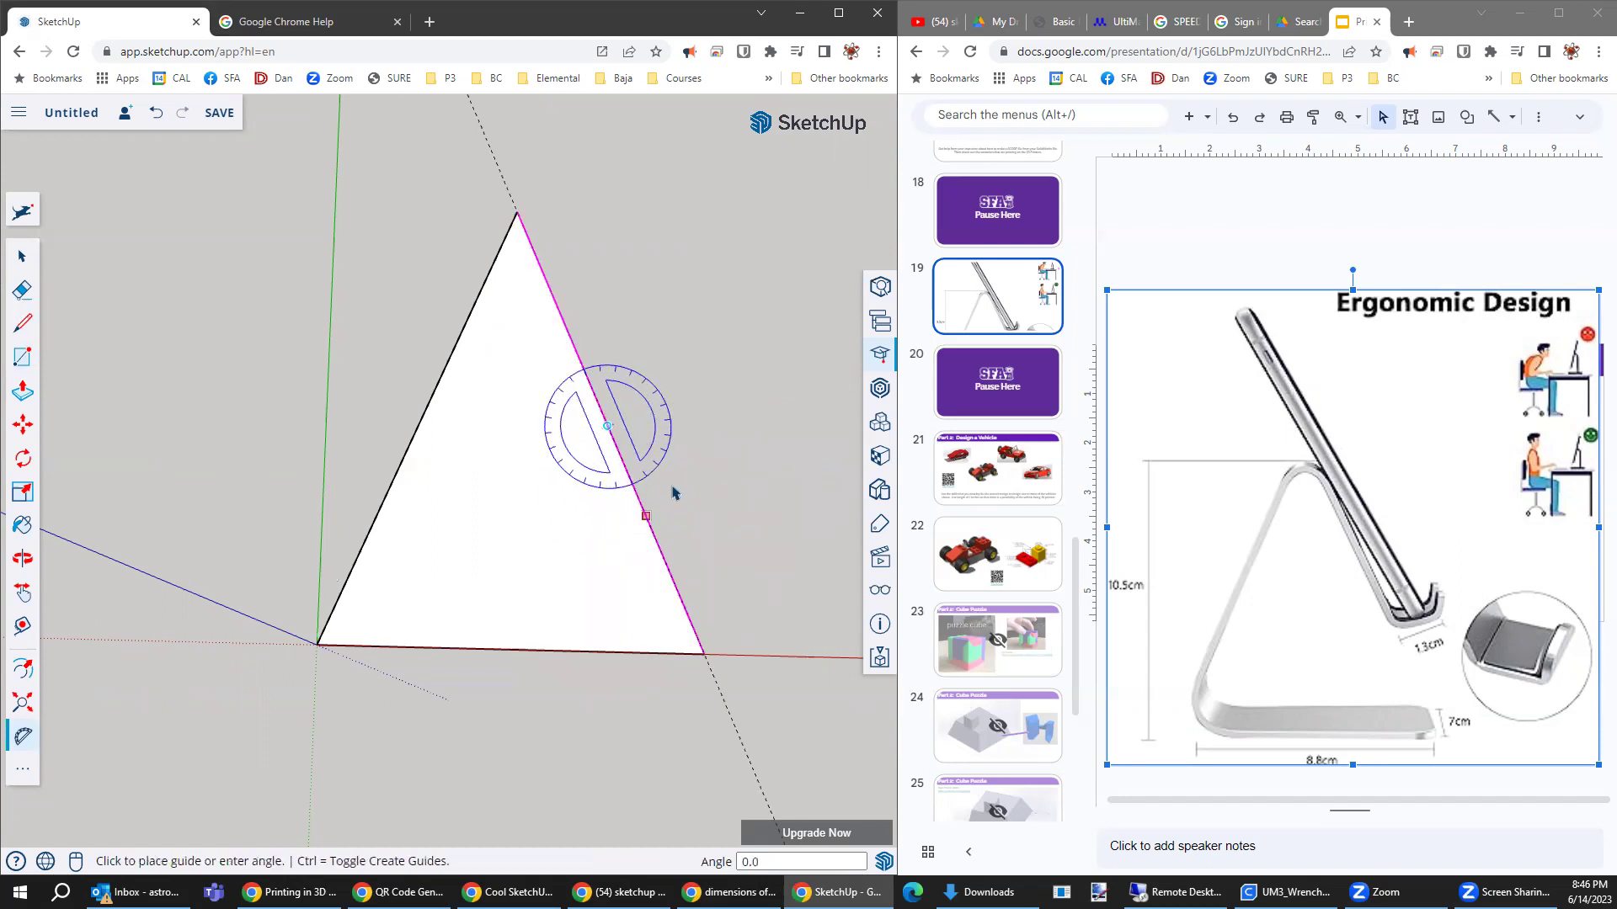
left_click(697, 398)
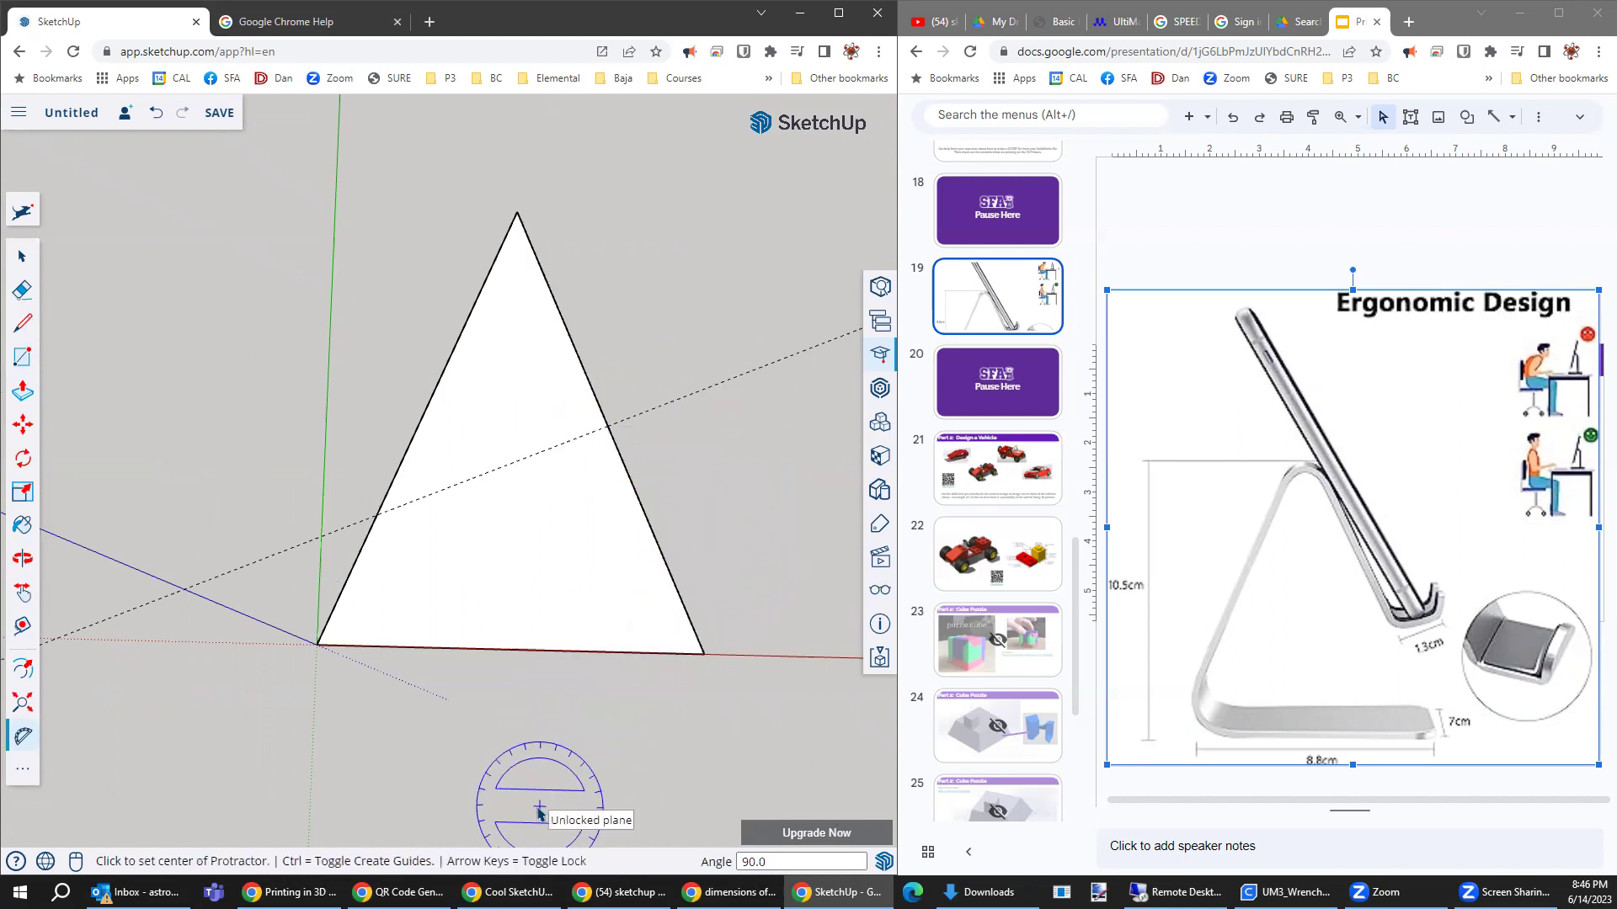
- Draw a 1.3 cm line outward along the guide from the midpoint of the triangle's right slanted side
left_click(23, 324)
left_click(608, 425)
left_click(647, 410)
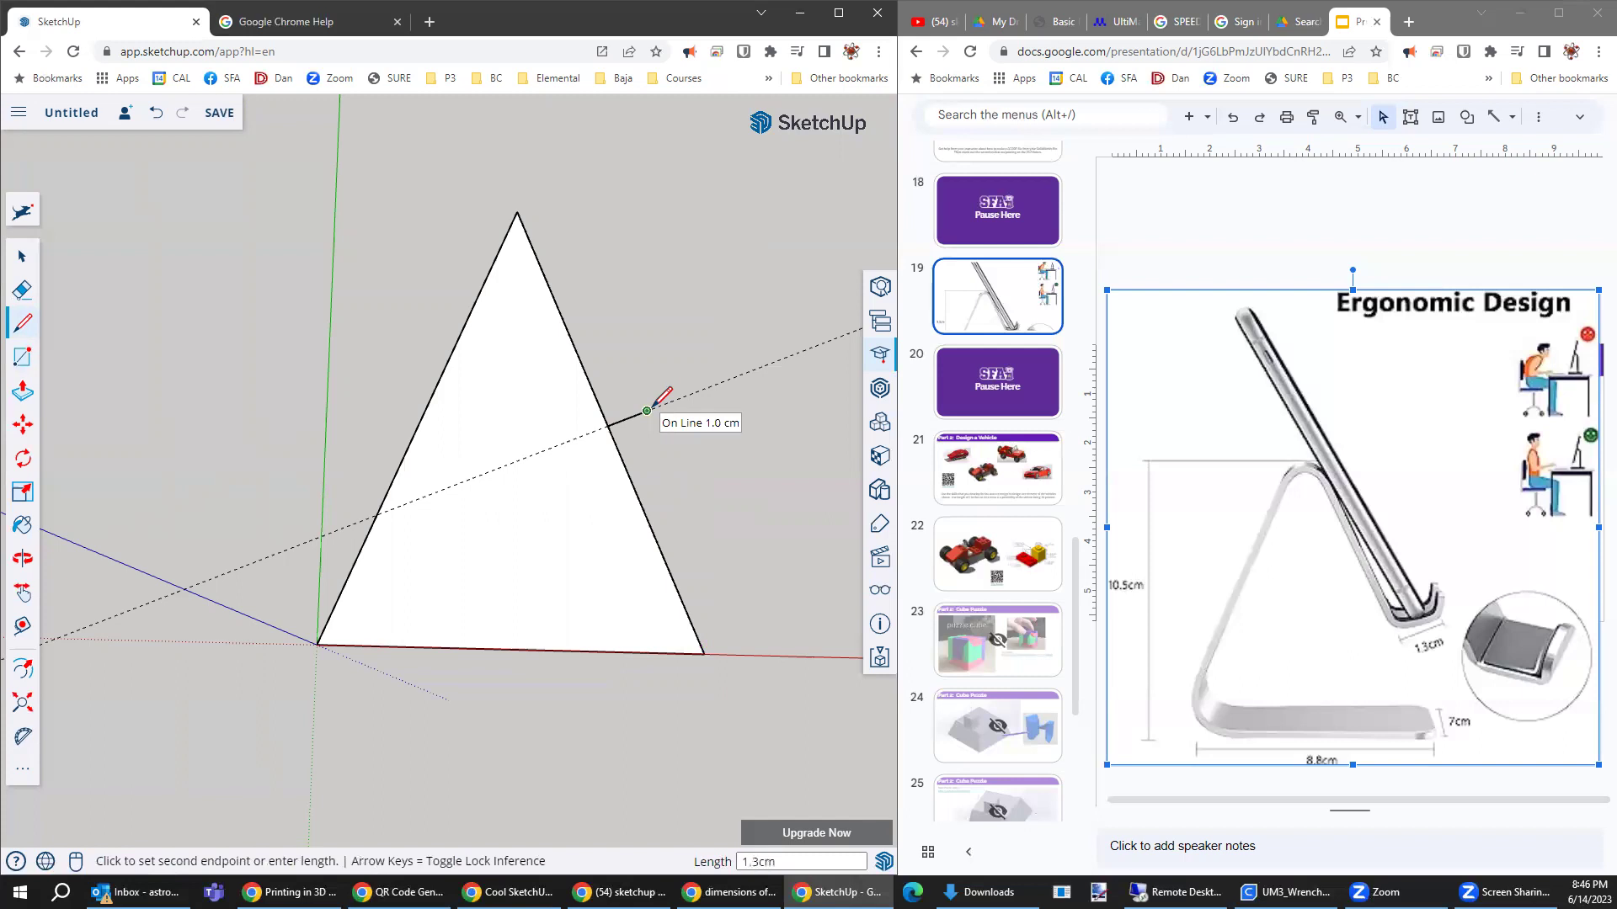
left_click(657, 406)
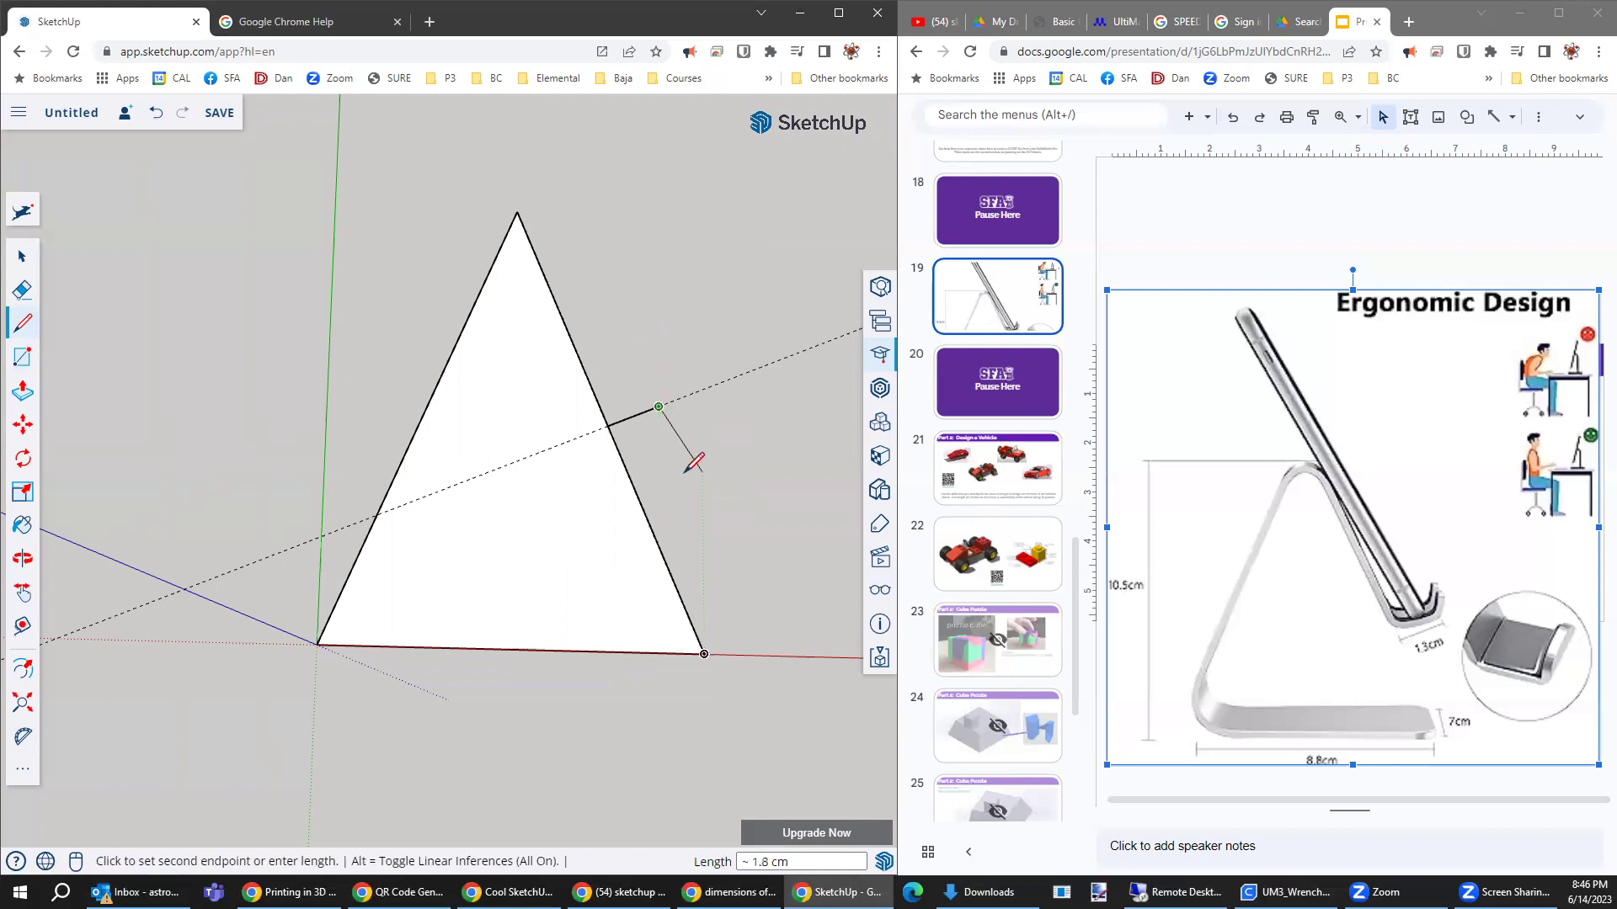
- Place a Protractor guide at 90 degrees to the 1.3 cm line, through its outer end
left_click(26, 737)
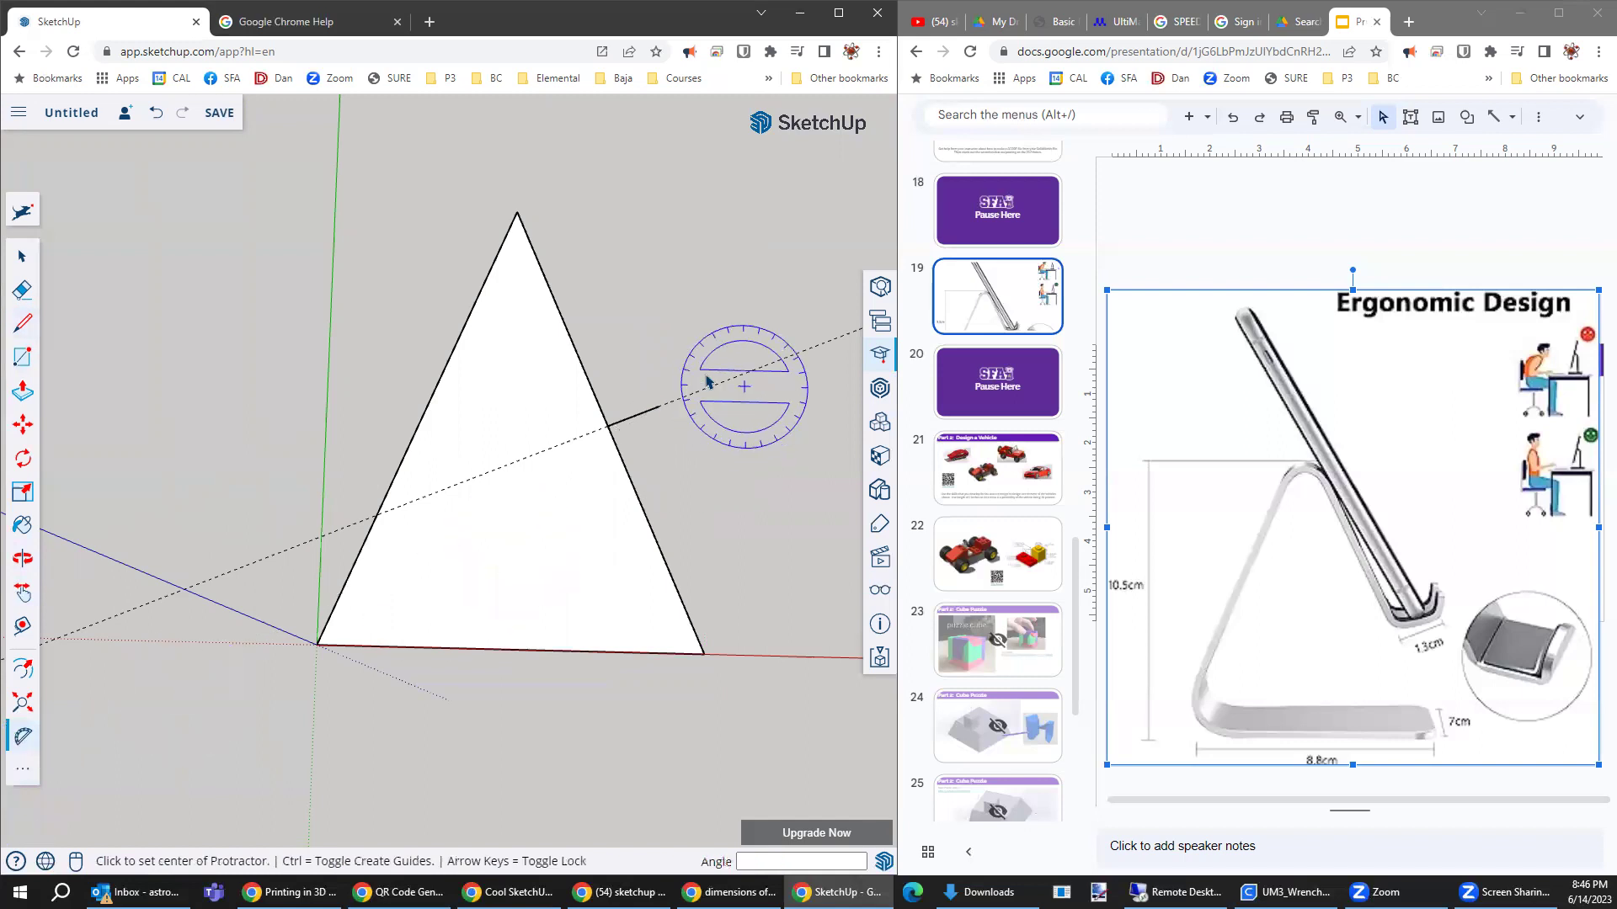
left_click(659, 407)
left_click(733, 379)
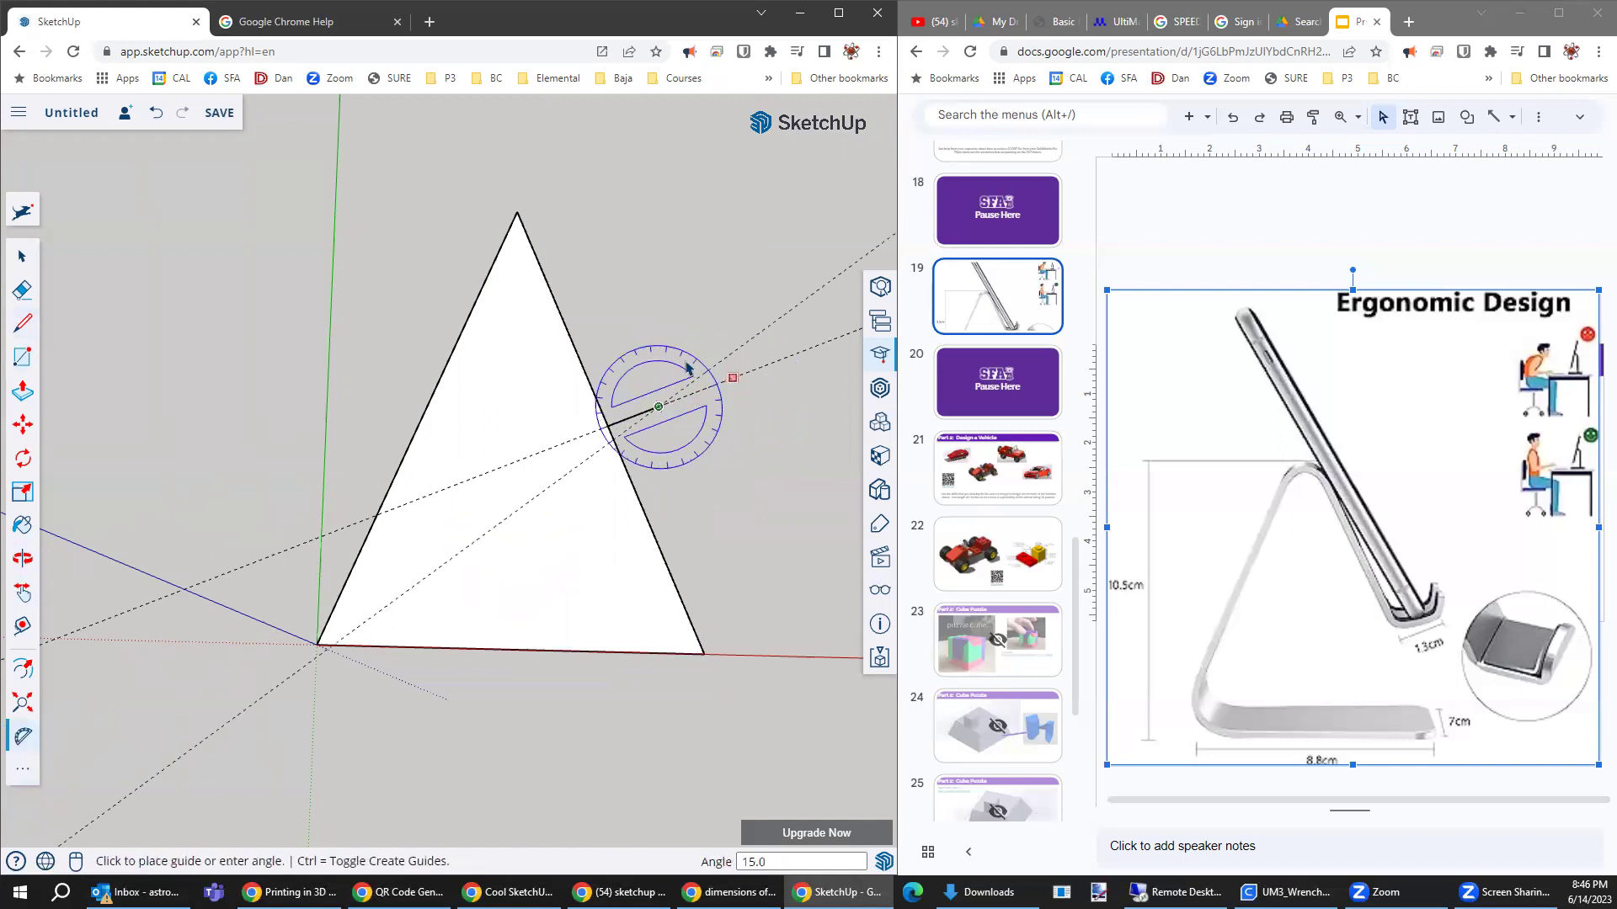
left_click(645, 374)
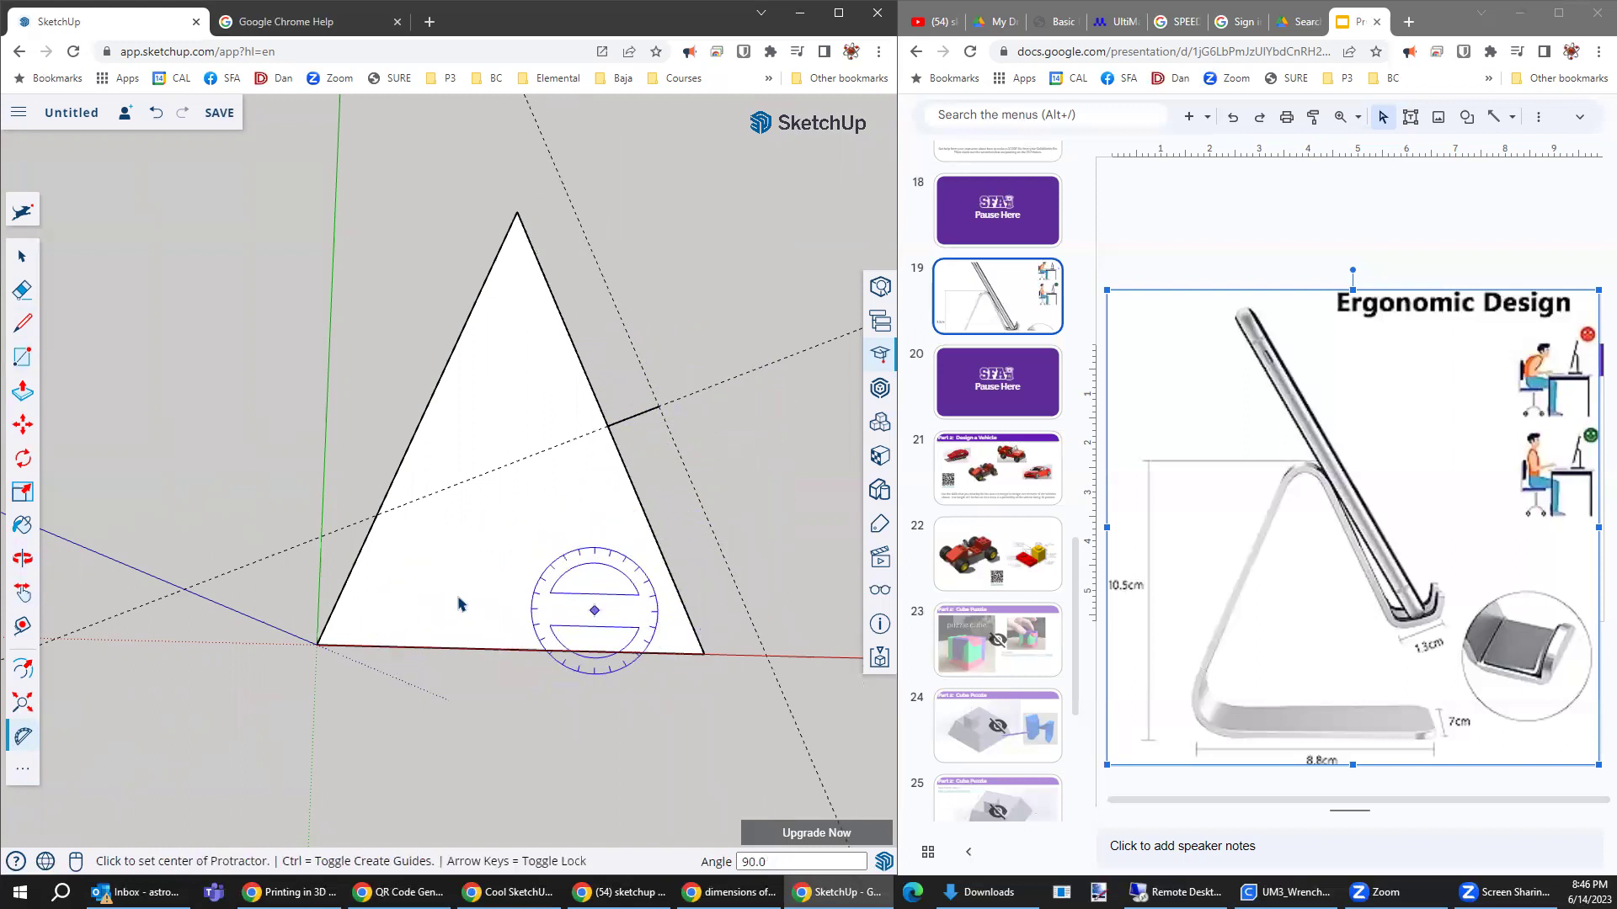
- Draw a 1 cm line upward along the new guide from the outer end of the 1.3 cm line, and end the line chain
left_click(23, 323)
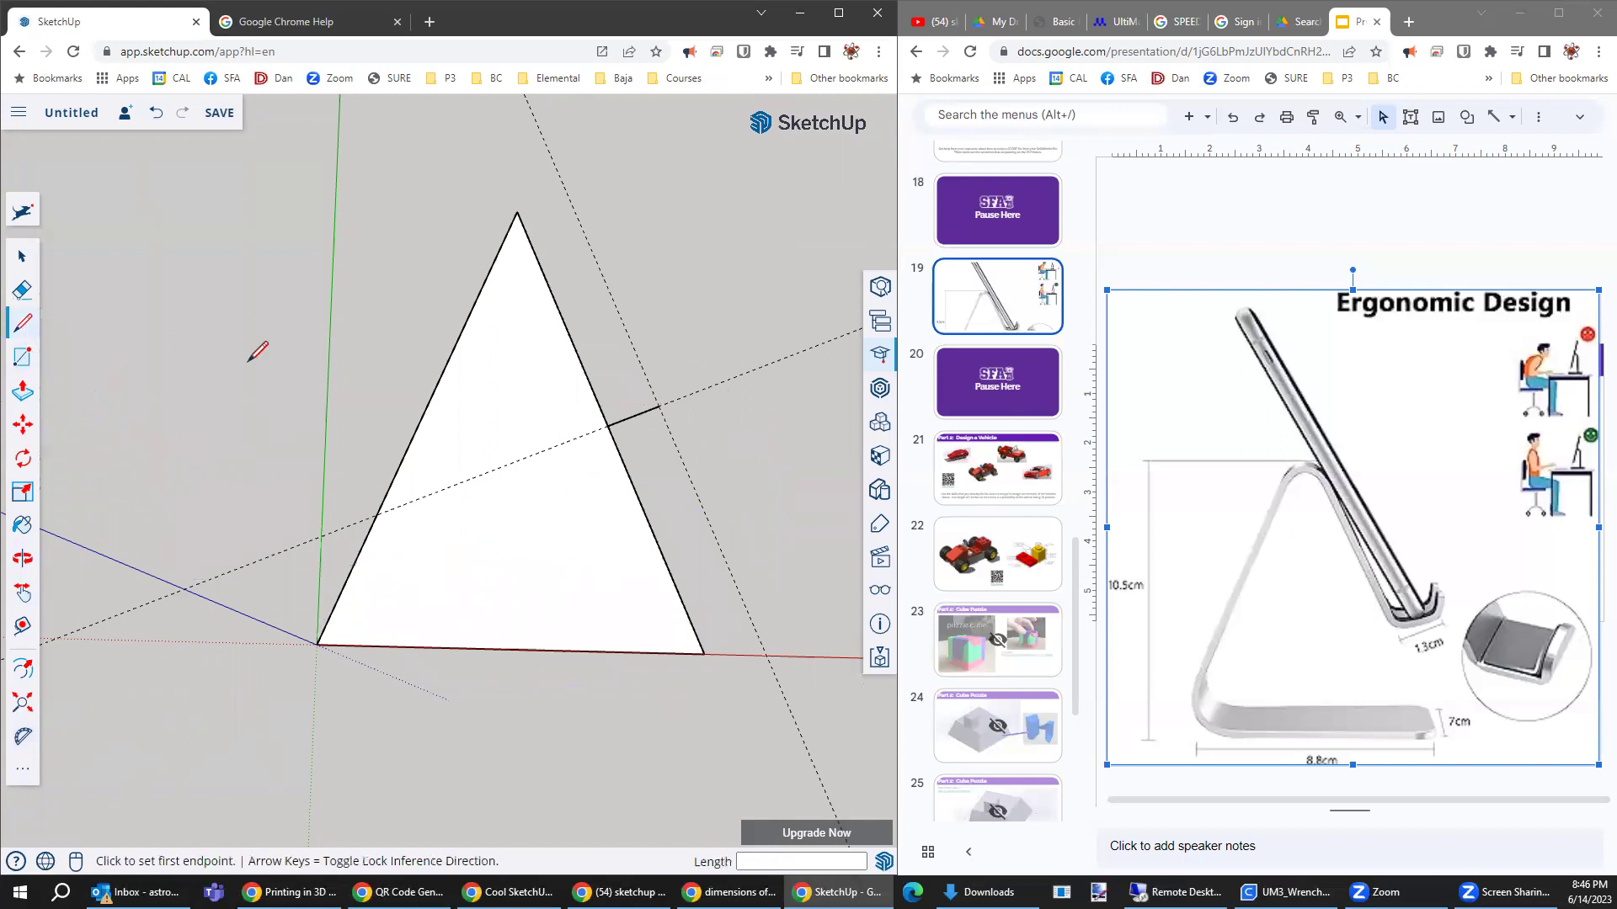
left_click(659, 407)
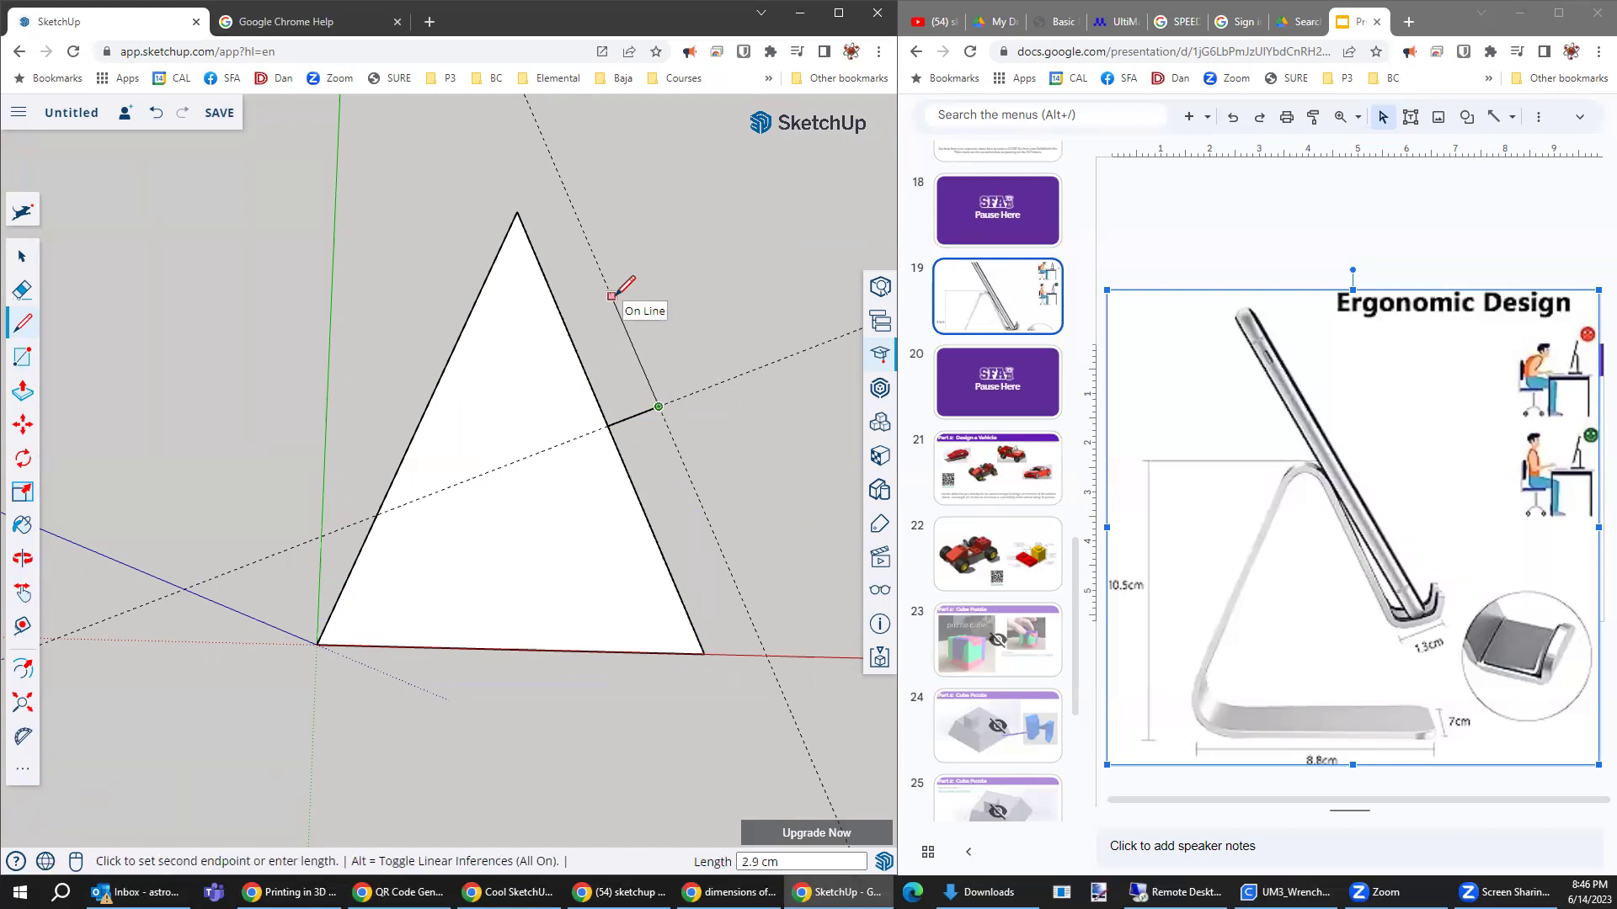
type("1cm")
key("Return")
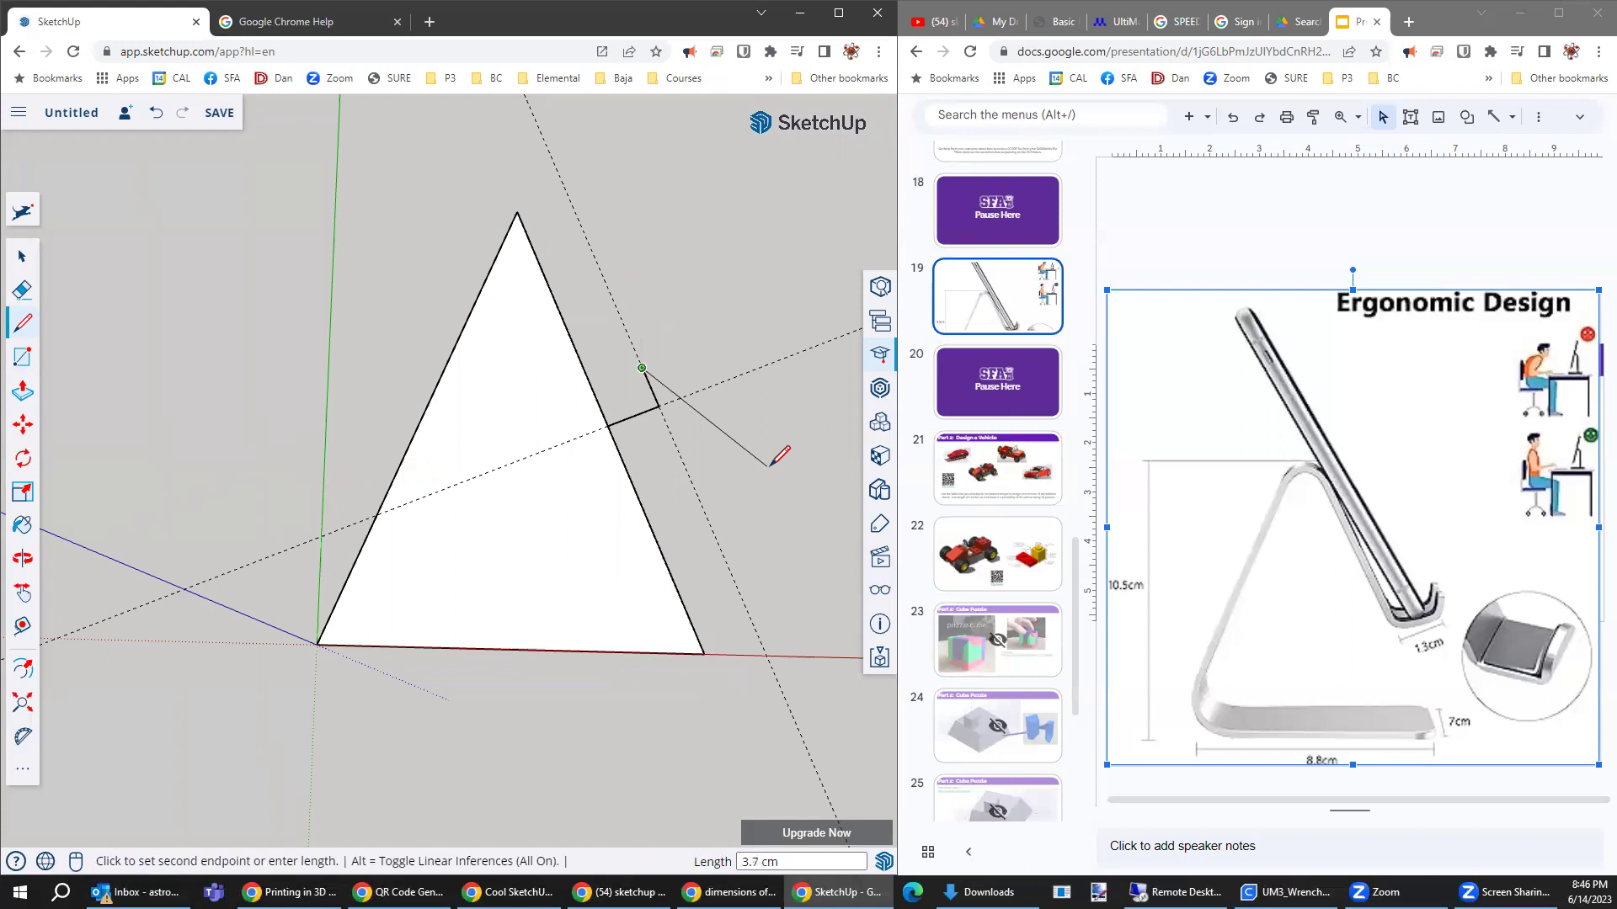
left_click(22, 256)
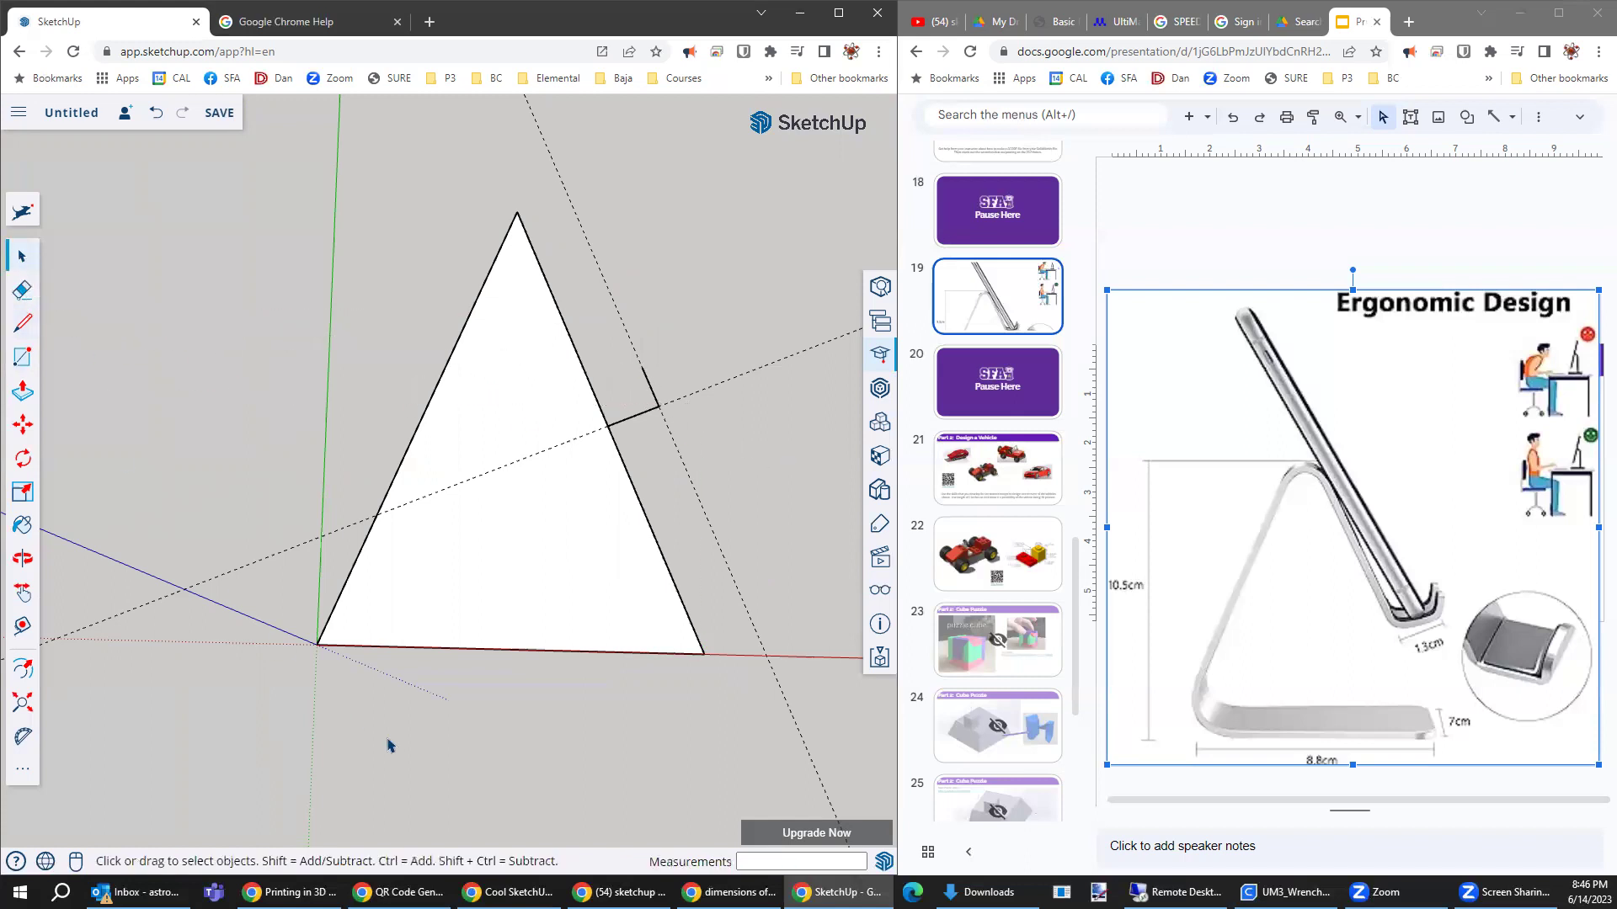
- Erase both guides and the lower half of the triangle's right slanted side, leaving the open stand profile
key("e")
mouse_move(735, 412)
left_mouse_down()
mouse_move(614, 292)
mouse_move(805, 603)
mouse_move(628, 544)
mouse_move(791, 575)
left_mouse_up()
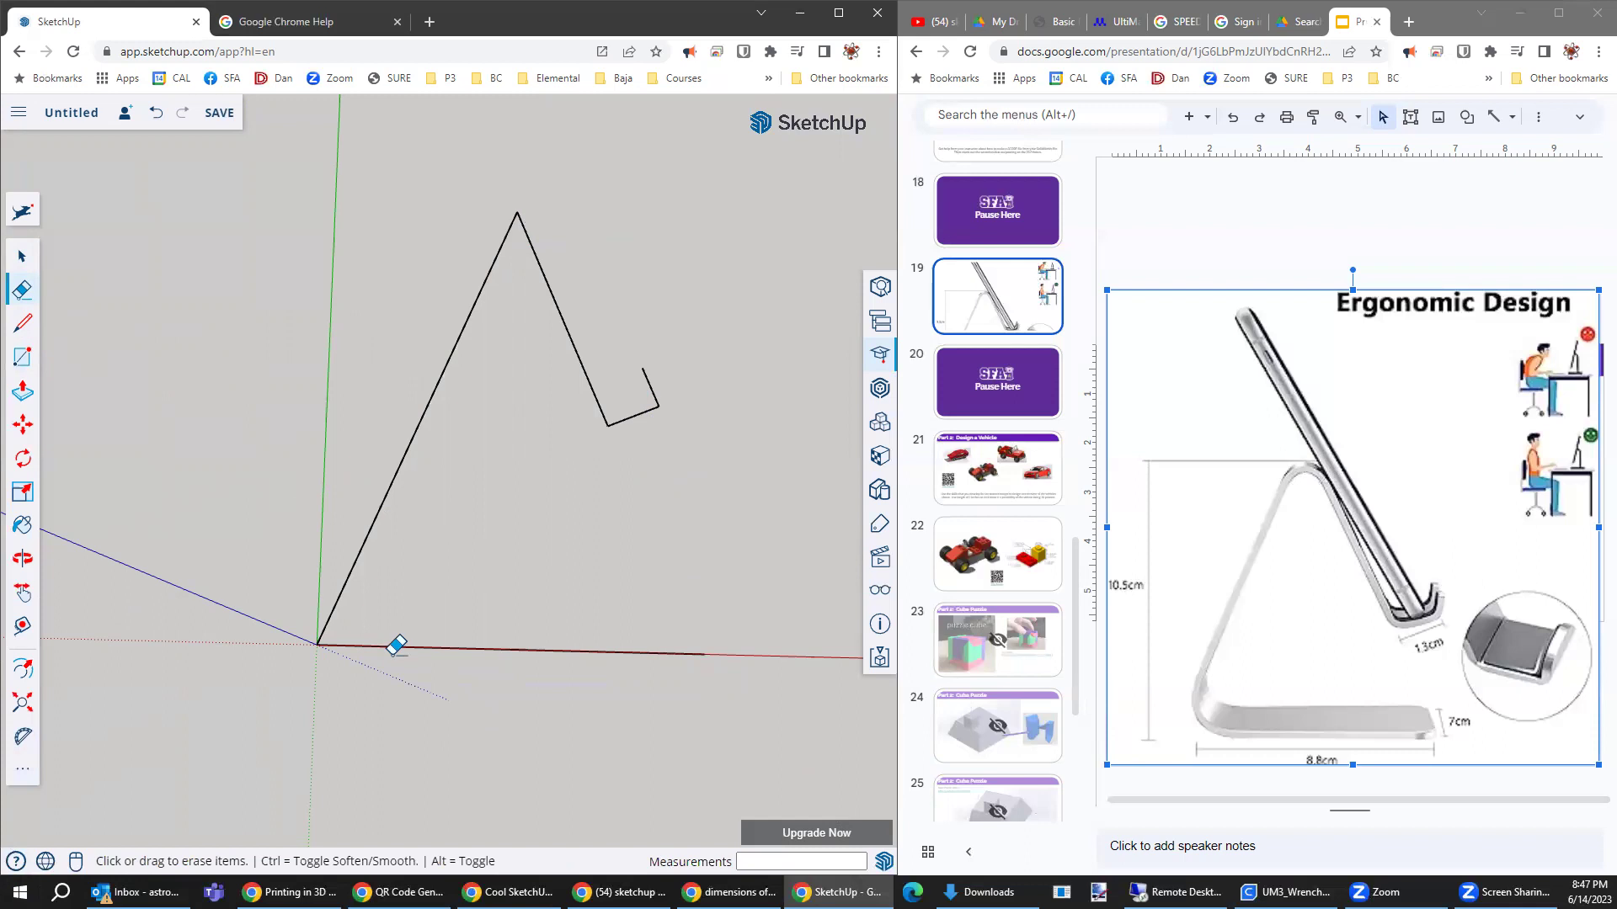
- Try rounding the profile's apex with a 2 Point Arc of about 0.6 cm radius between the two slanted sides
left_click(25, 772)
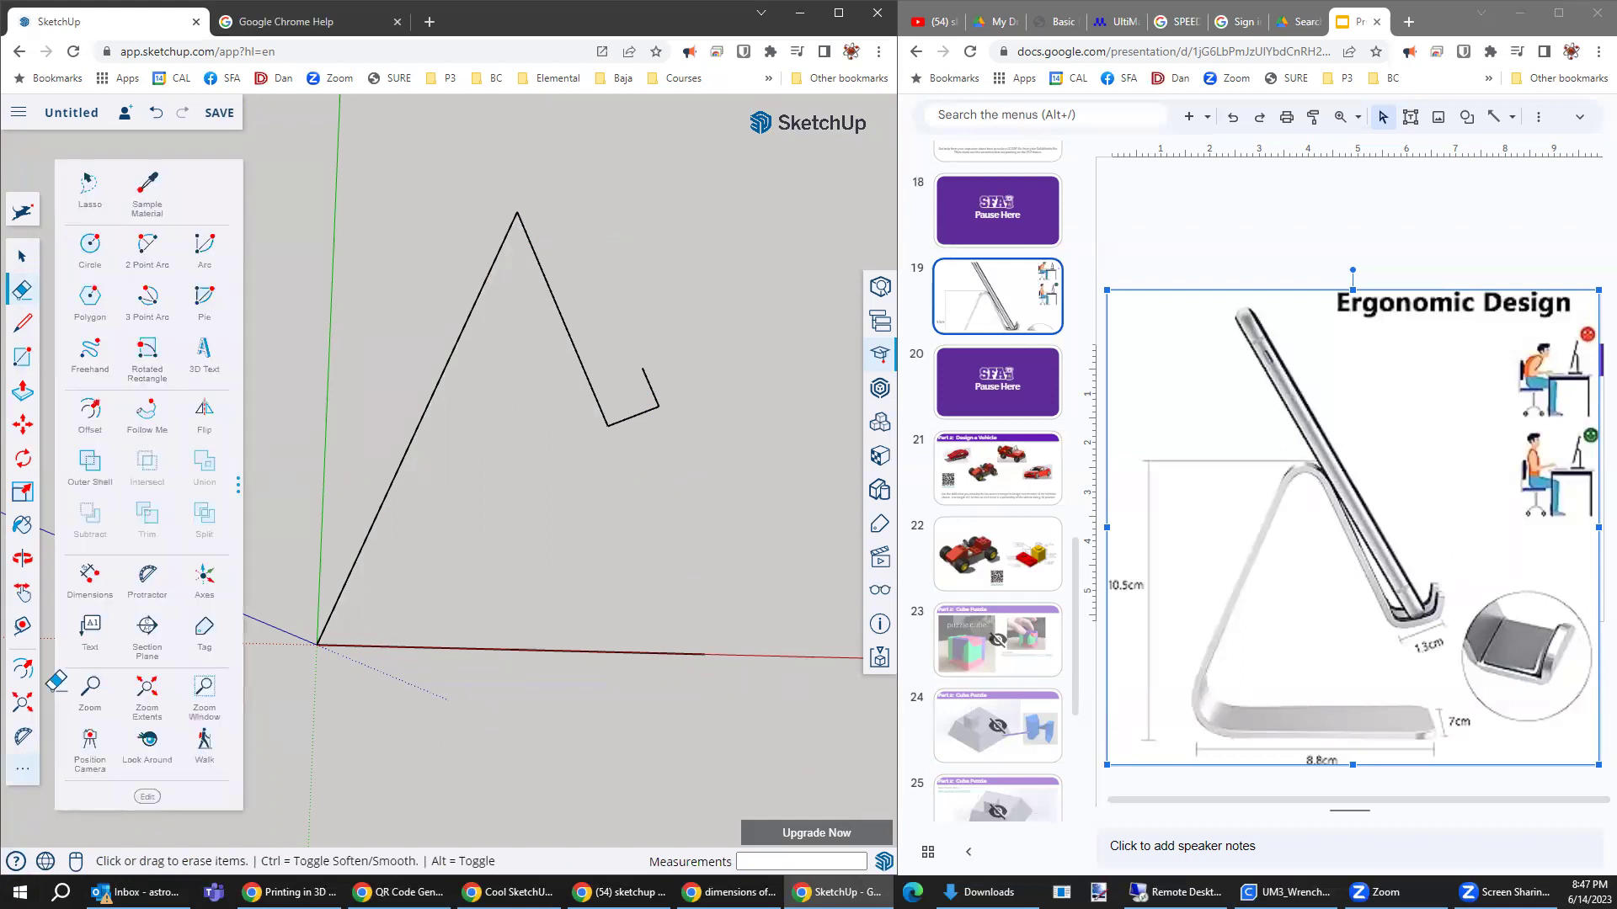
left_click(149, 247)
left_click(22, 769)
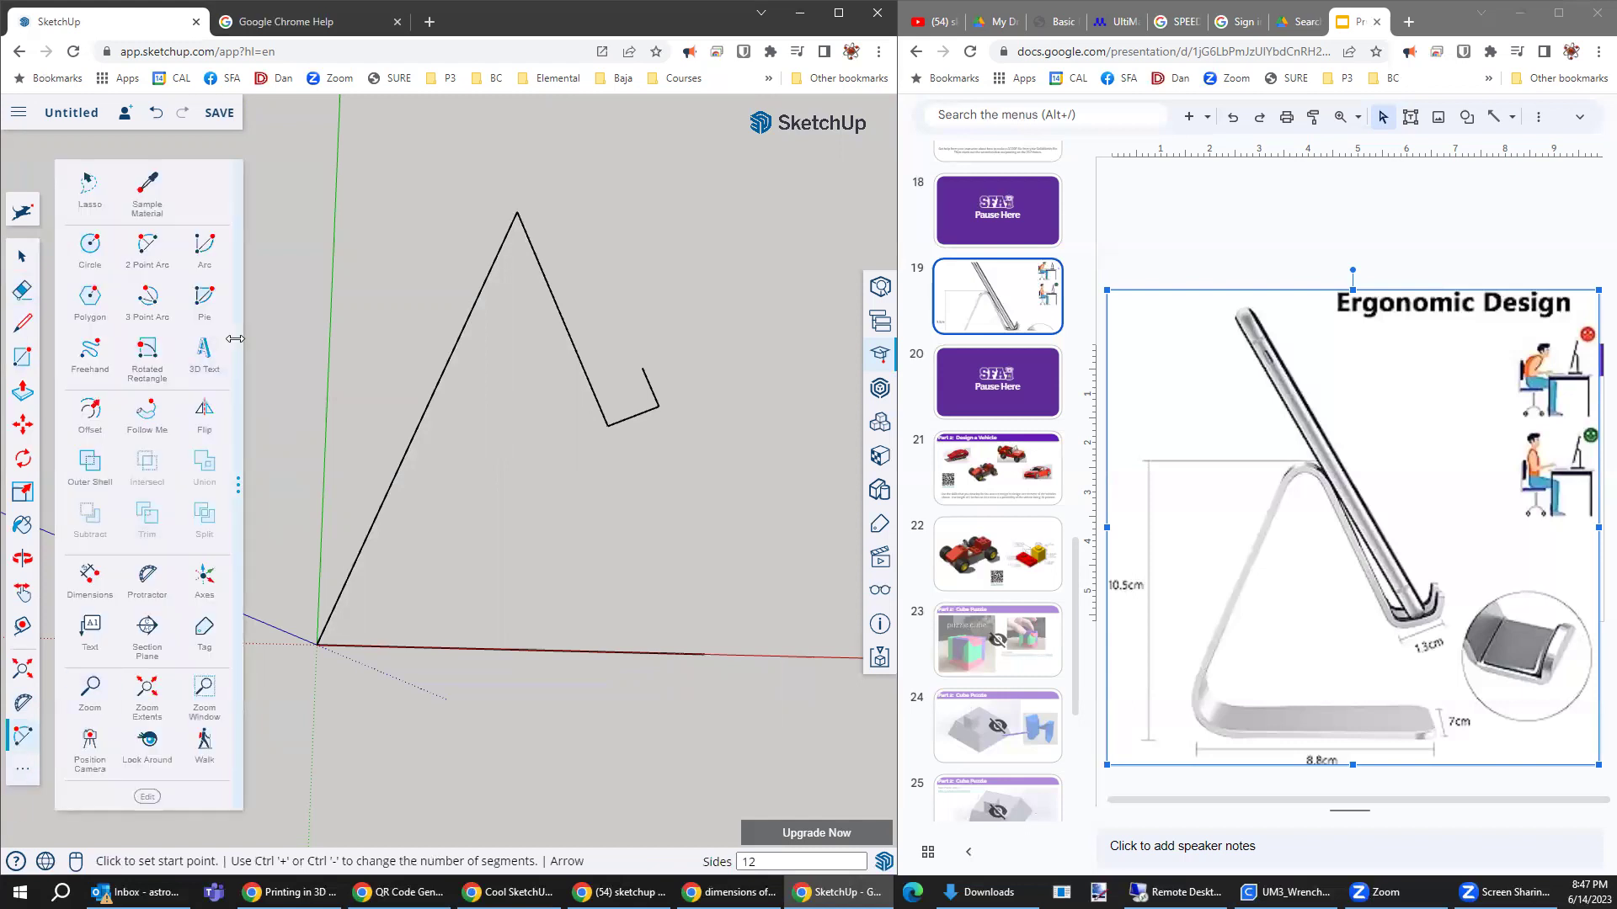
left_click(149, 247)
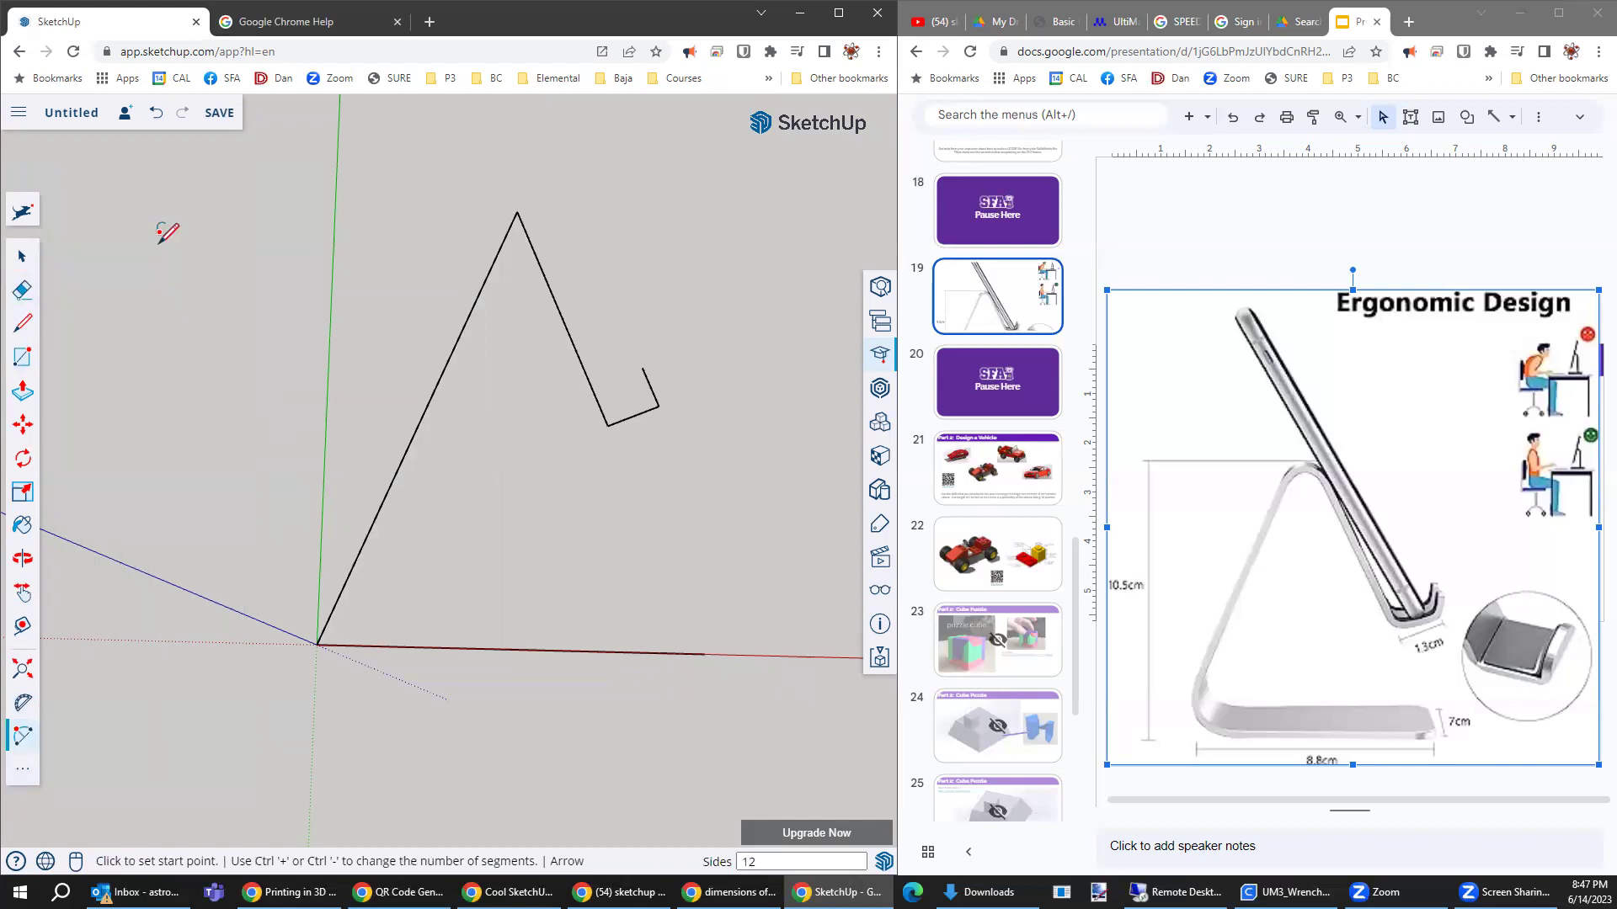
left_click(493, 263)
left_click(492, 263)
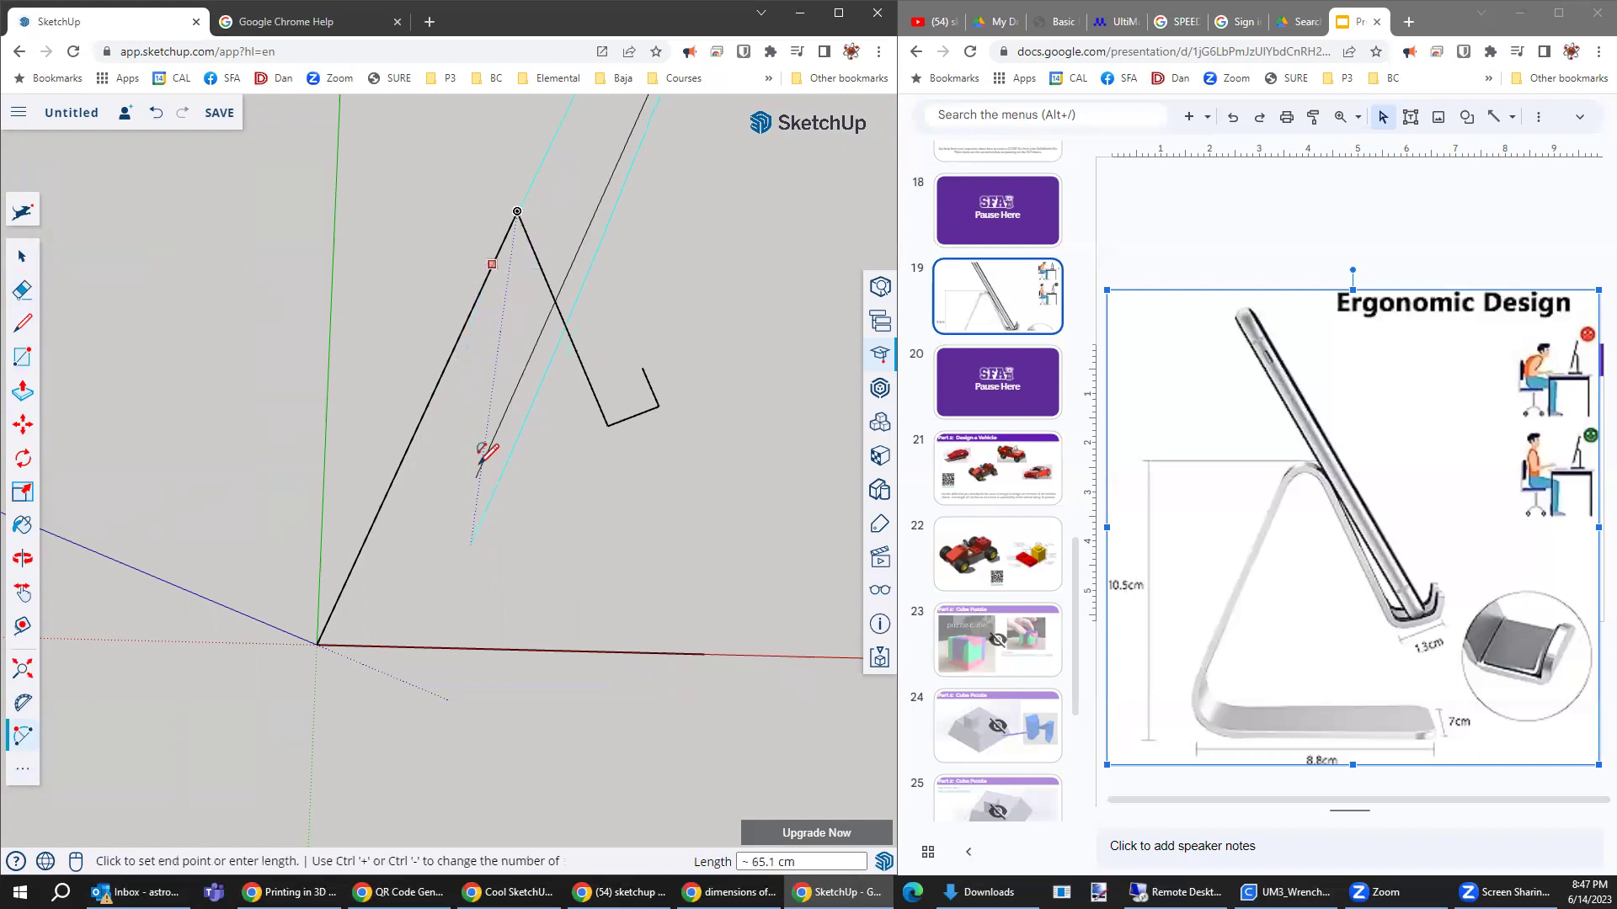
left_click(540, 266)
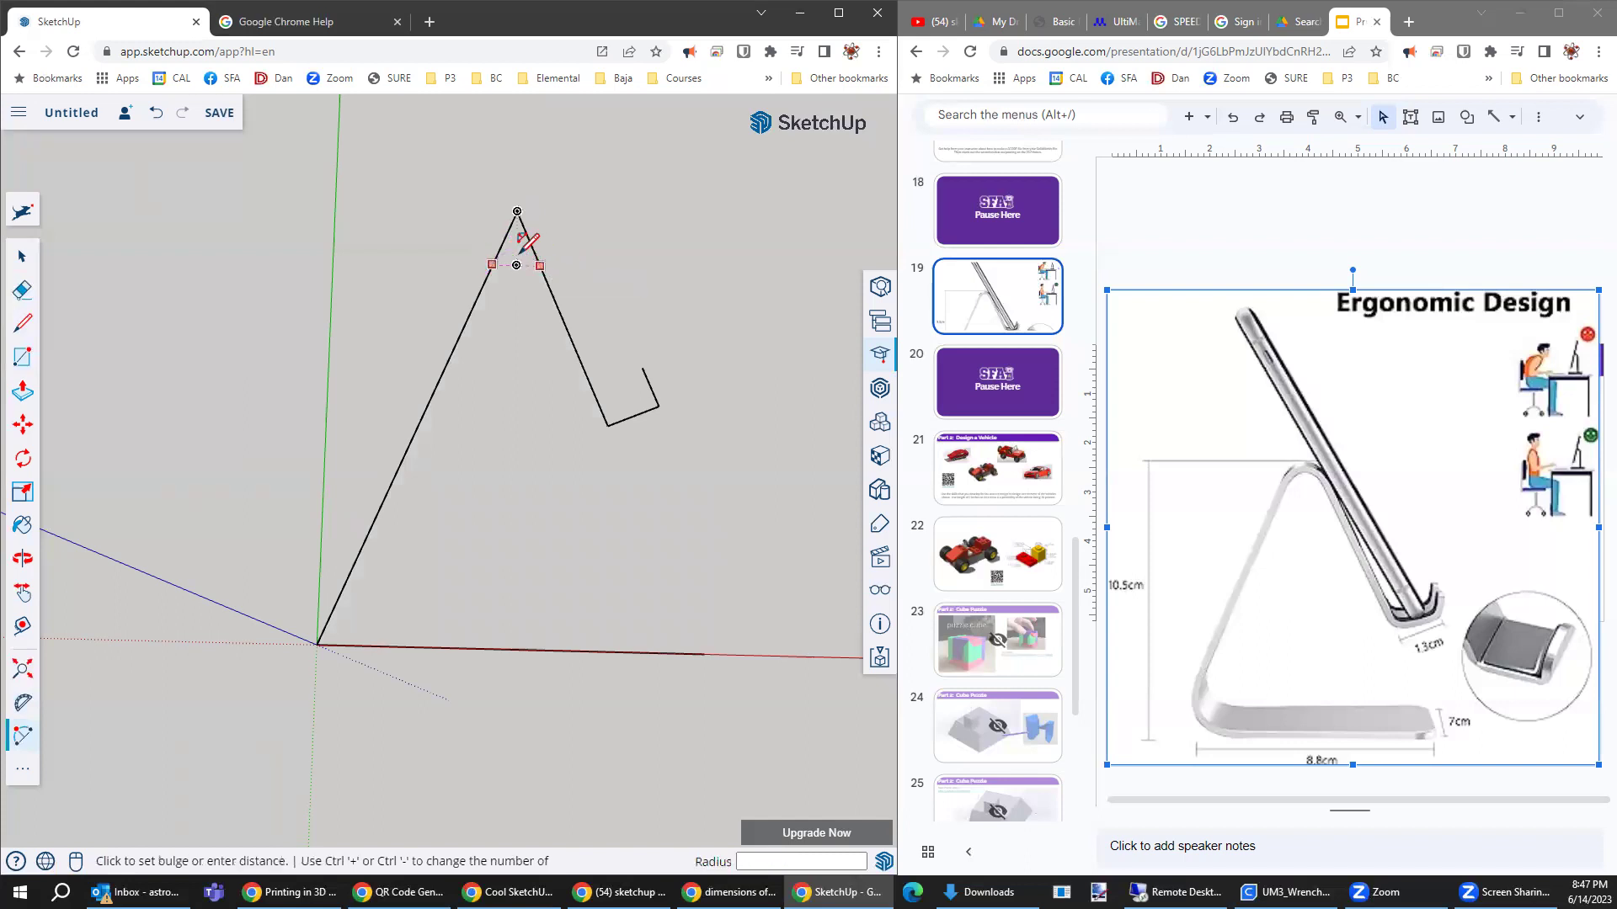
left_click(518, 246)
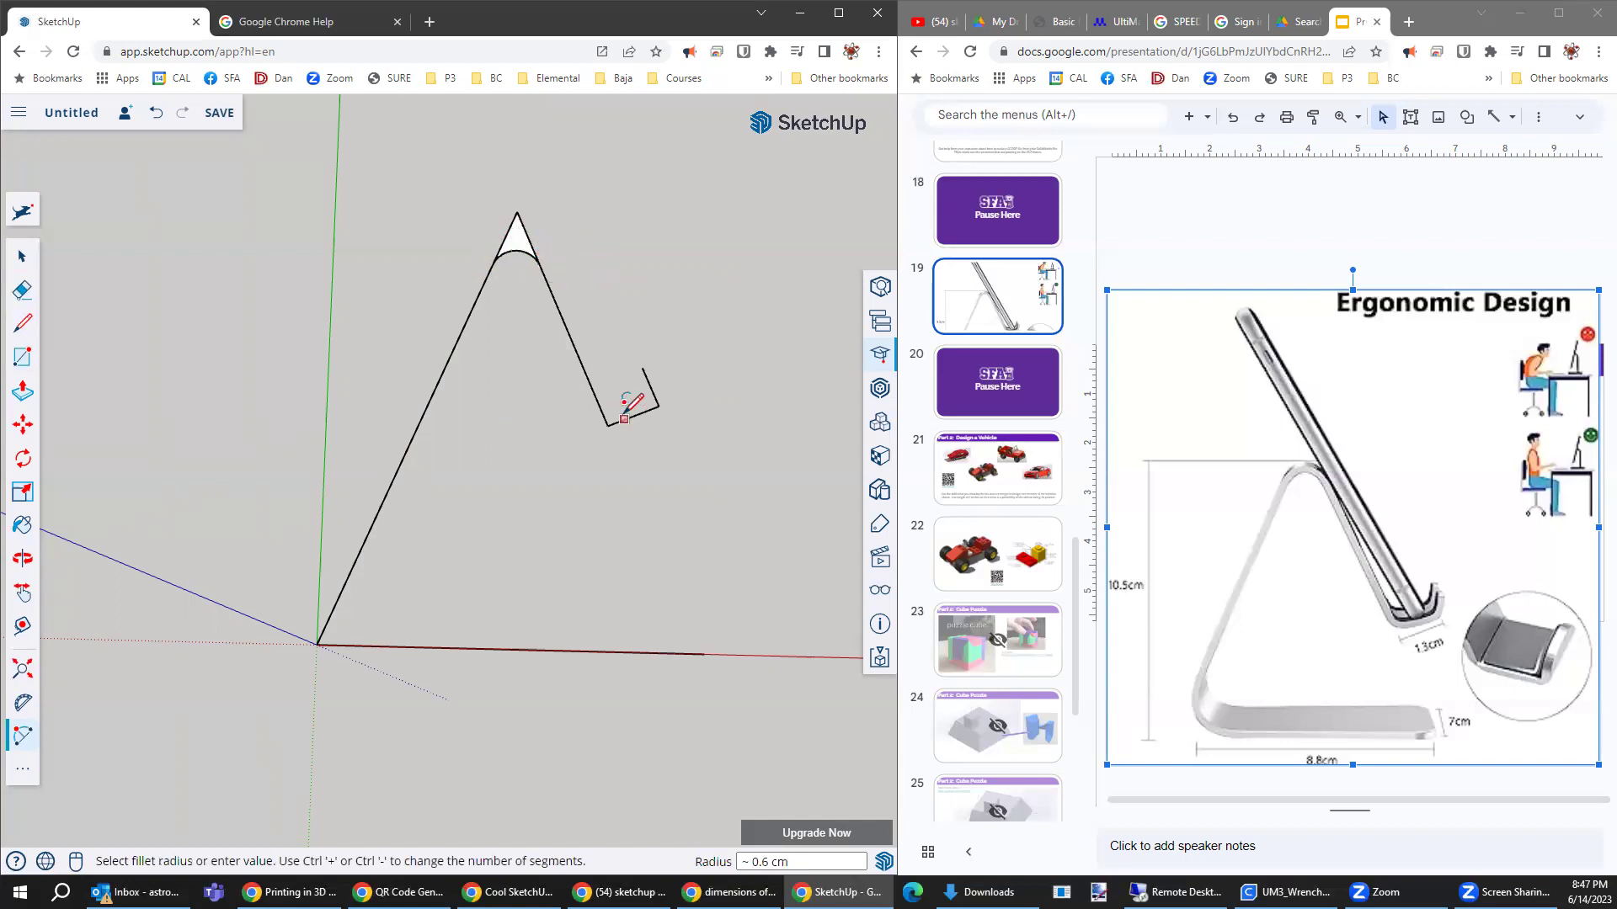
- Try a larger arc of about 1.6 cm radius lower between the slanted sides, and undo both arcs
left_click(454, 347)
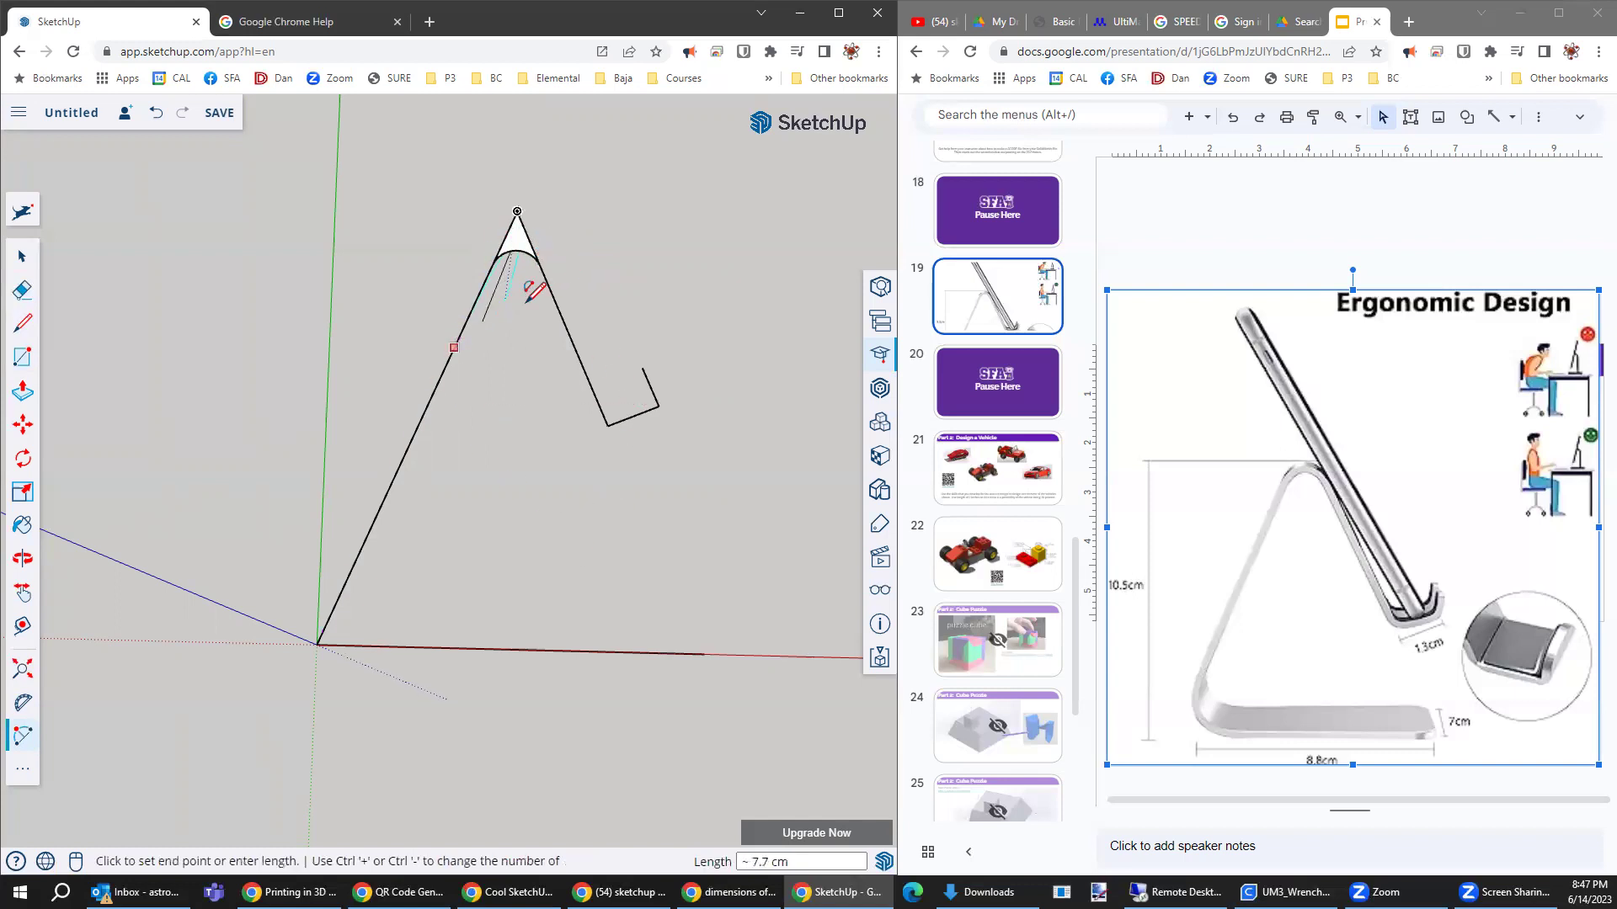
left_click(575, 349)
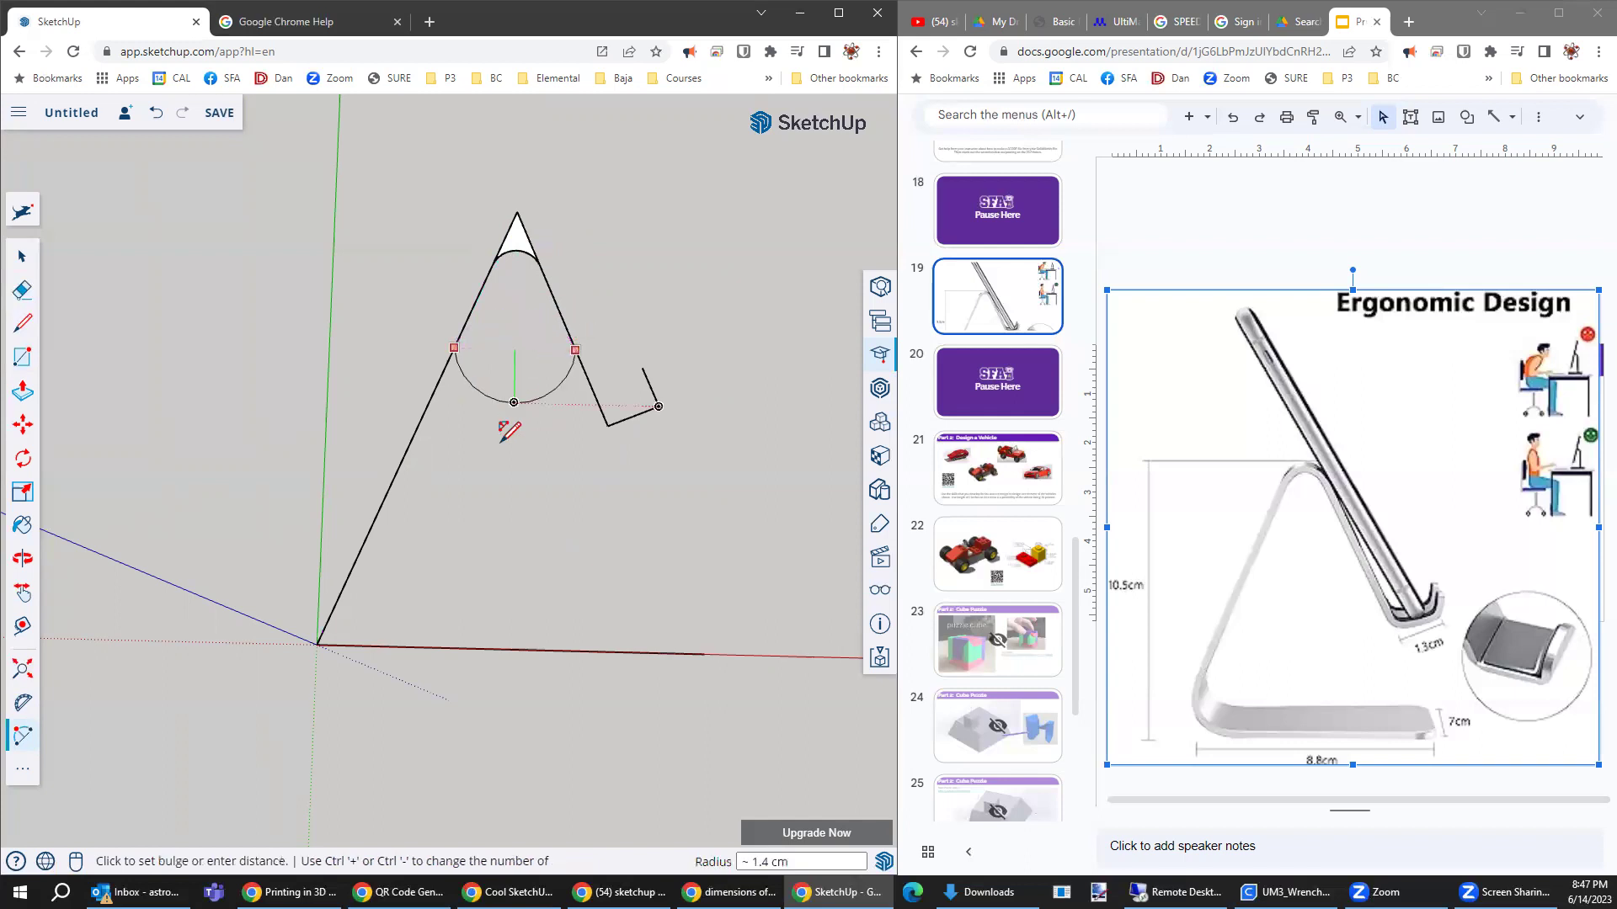
left_click(517, 310)
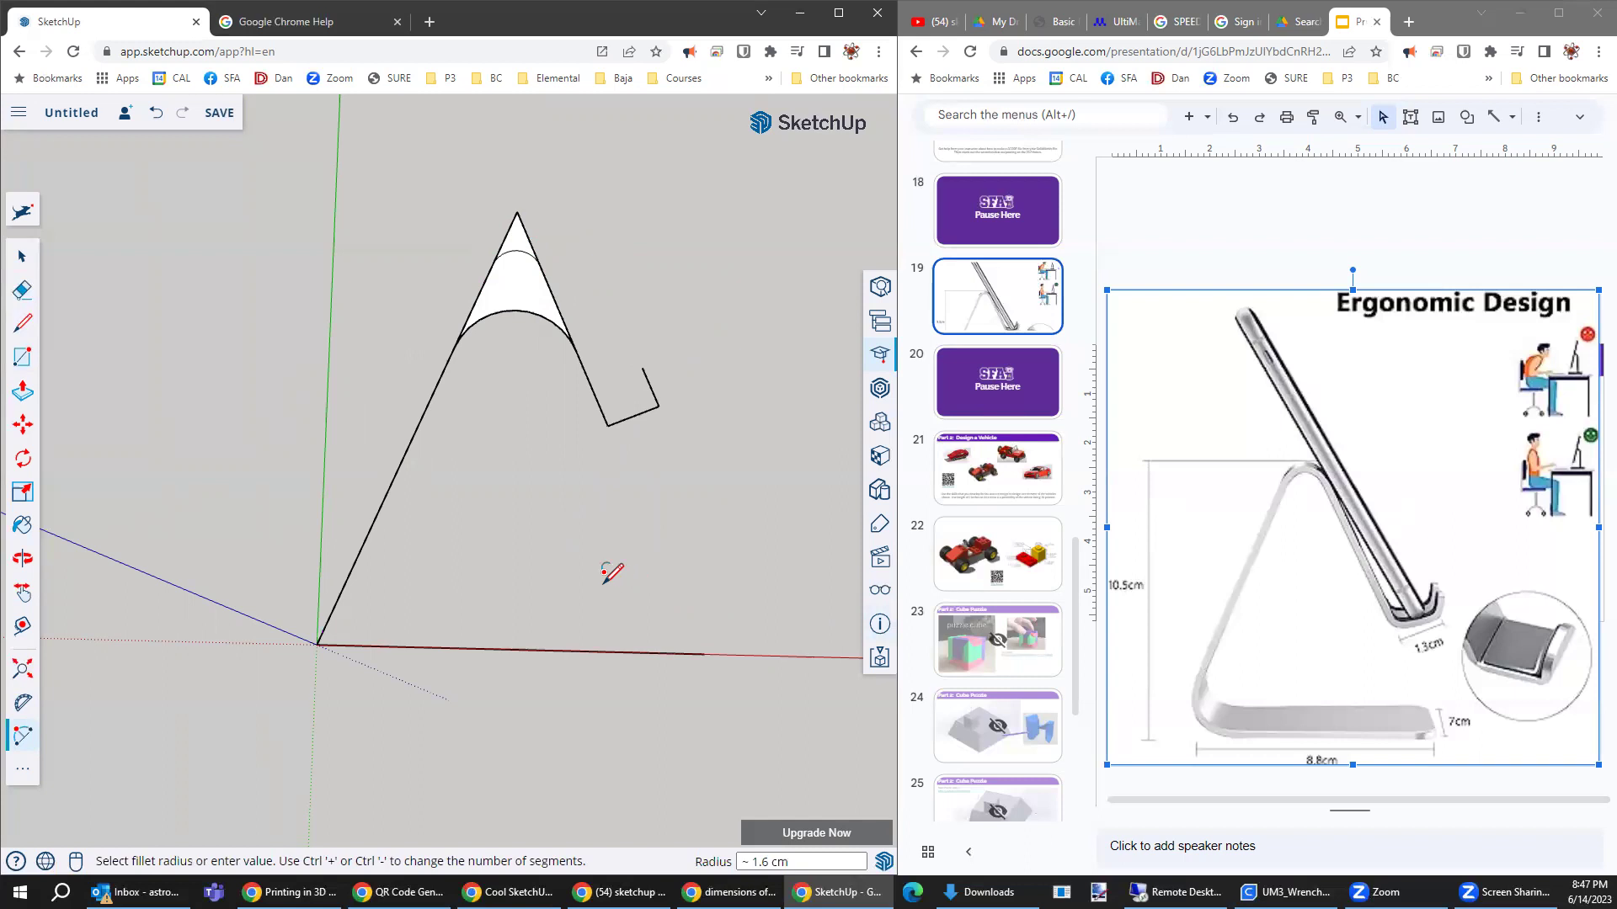
key("ctrl+z")
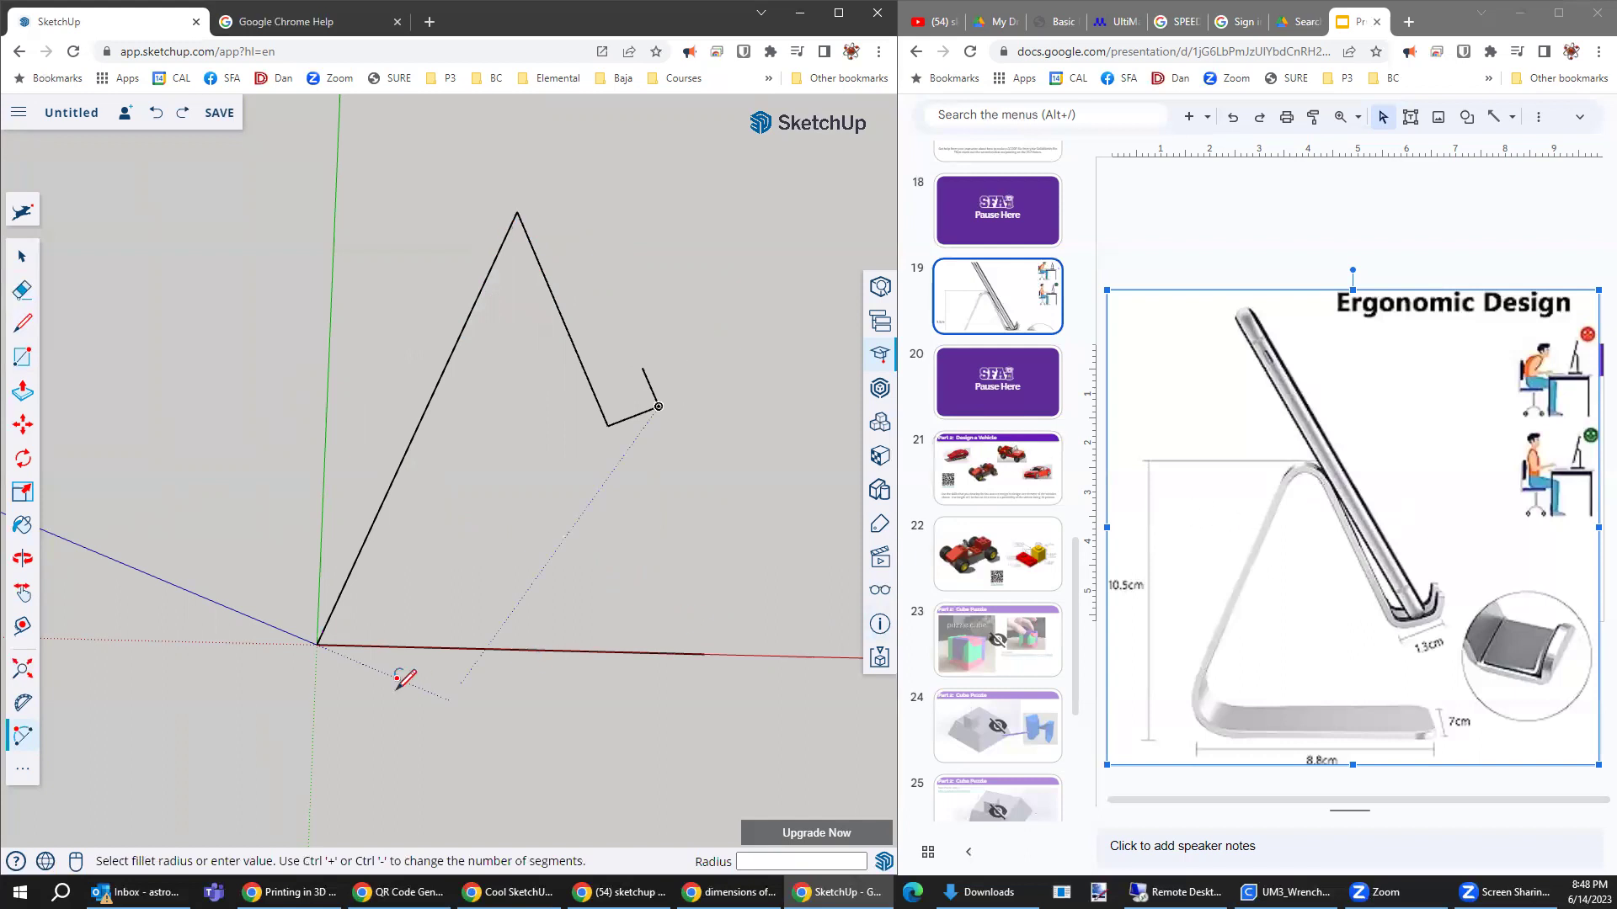
left_click(24, 326)
left_click(517, 211)
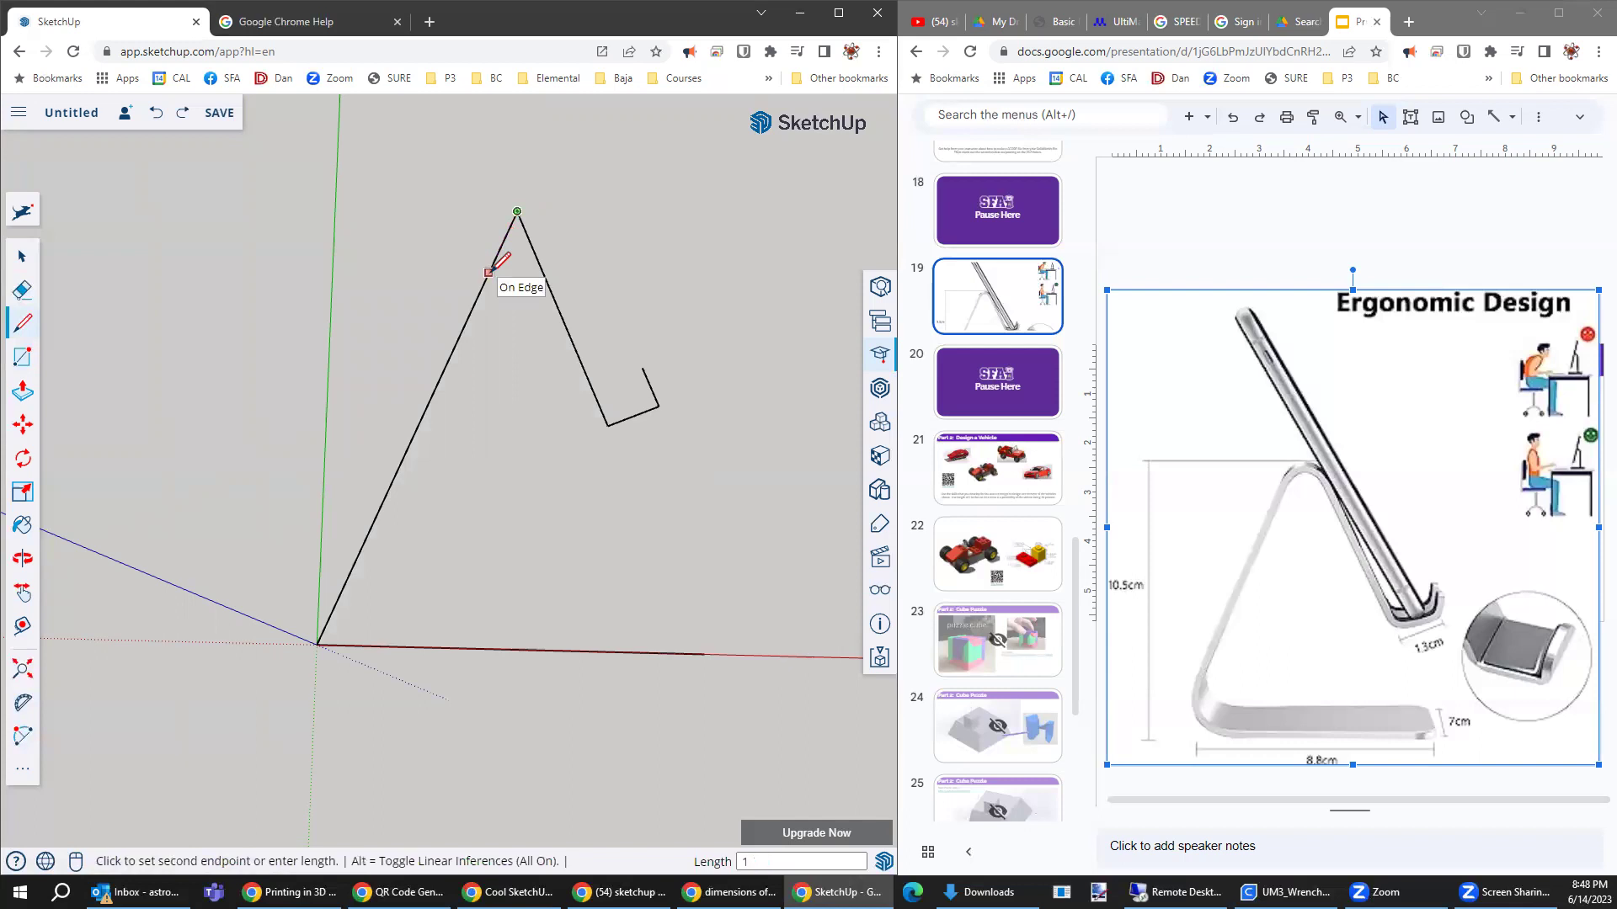
key("Escape")
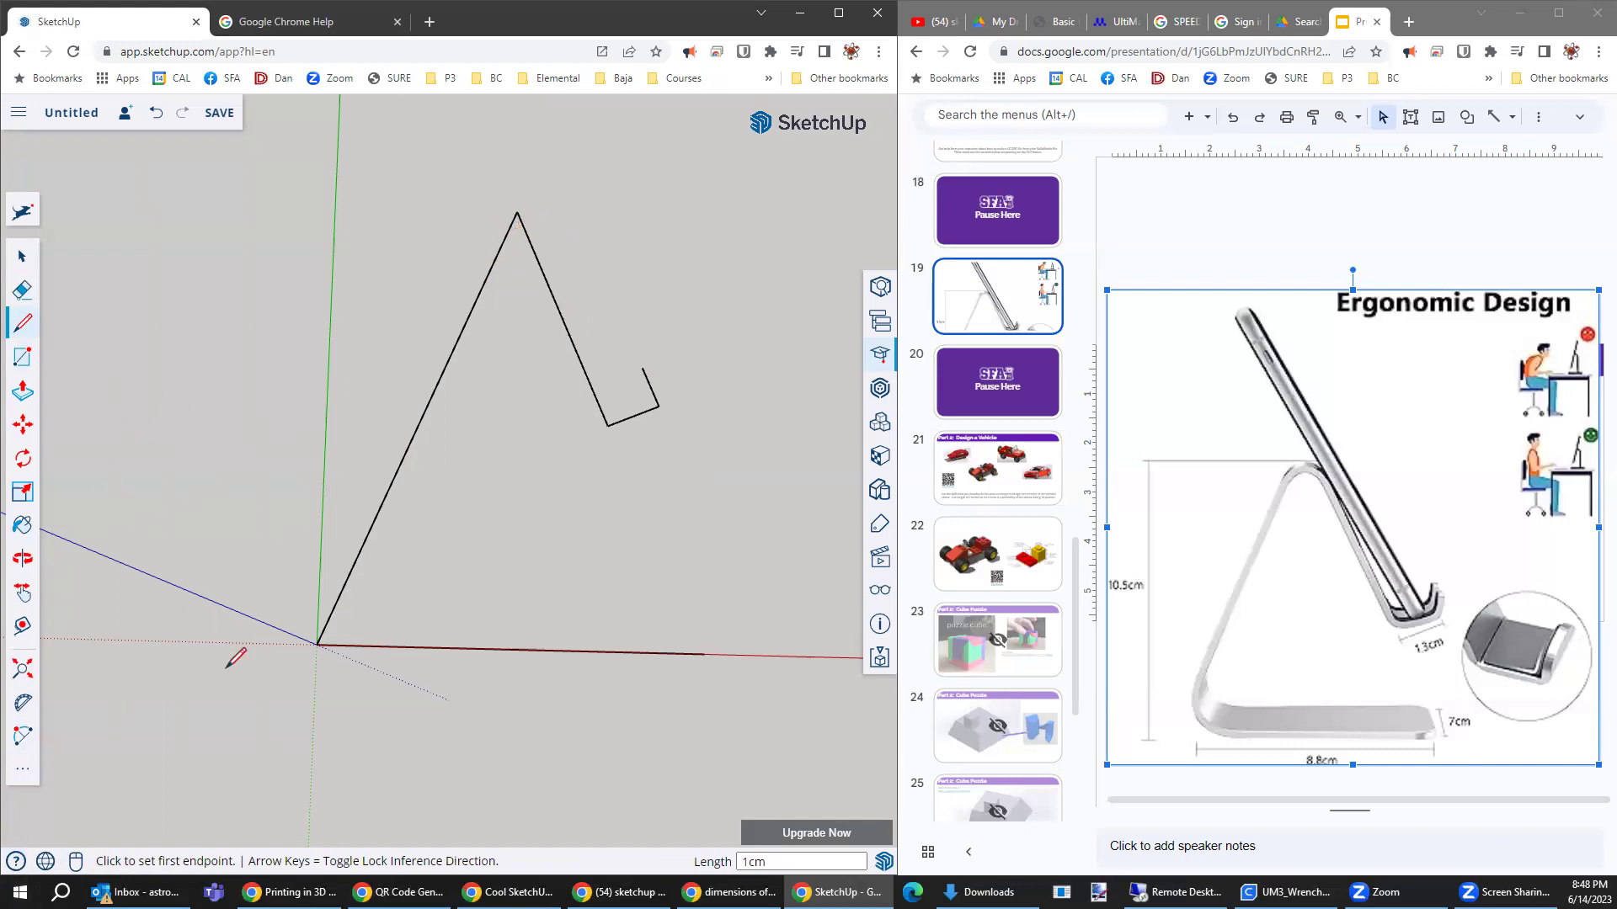
- Try marking a point on the left slanted side with a line about 3.4 cm long from the origin
left_click(318, 643)
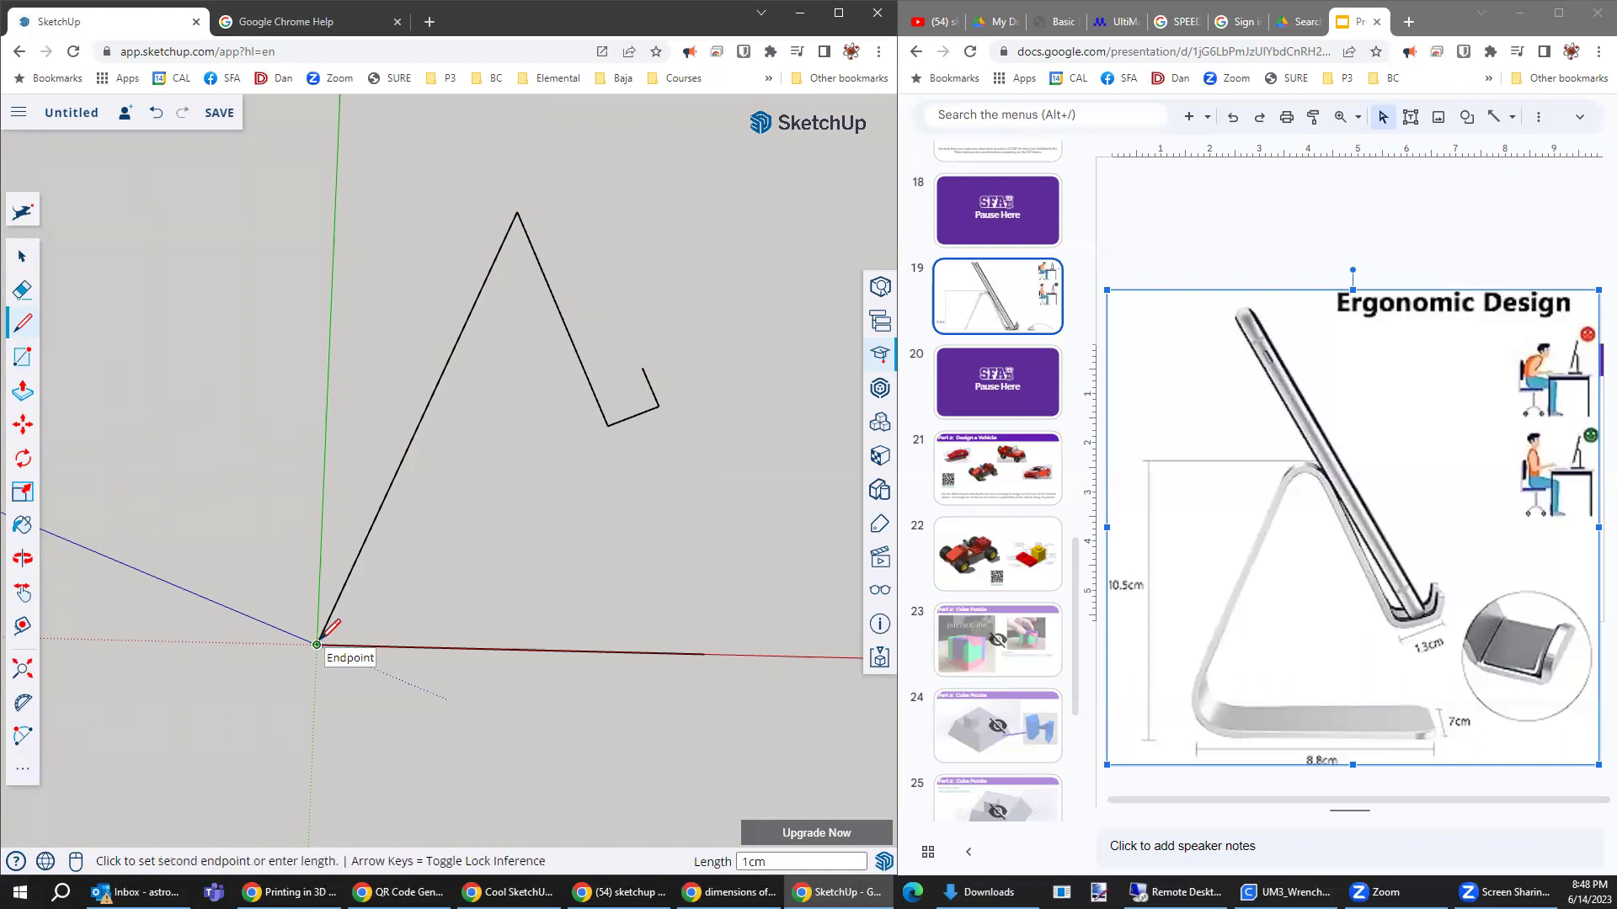
left_click(379, 509)
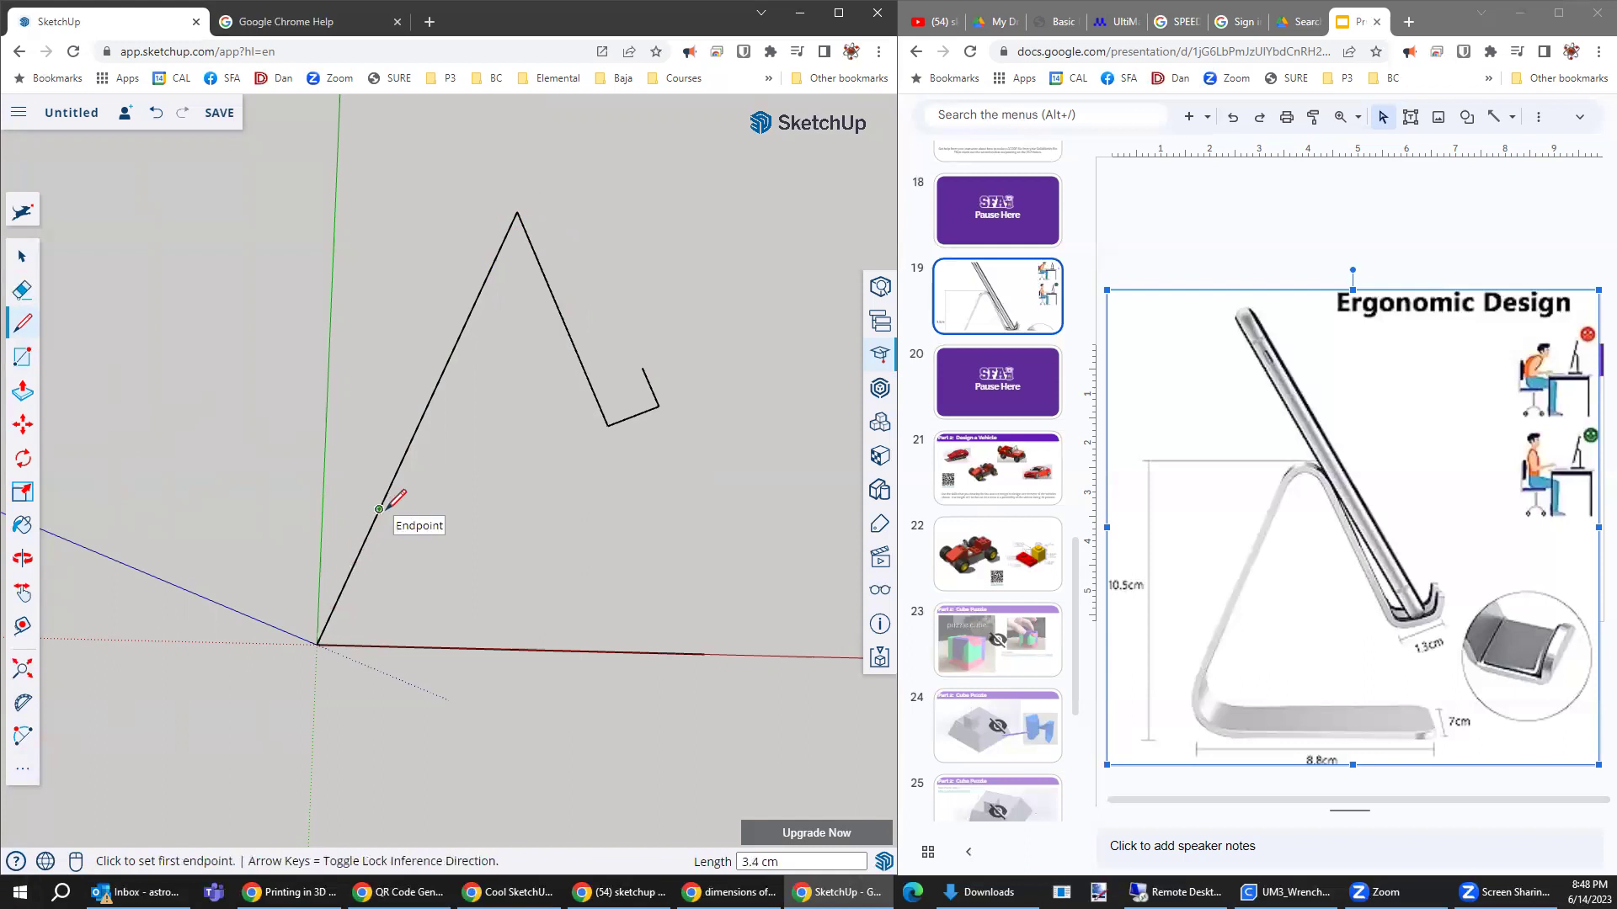
key("c")
key("m")
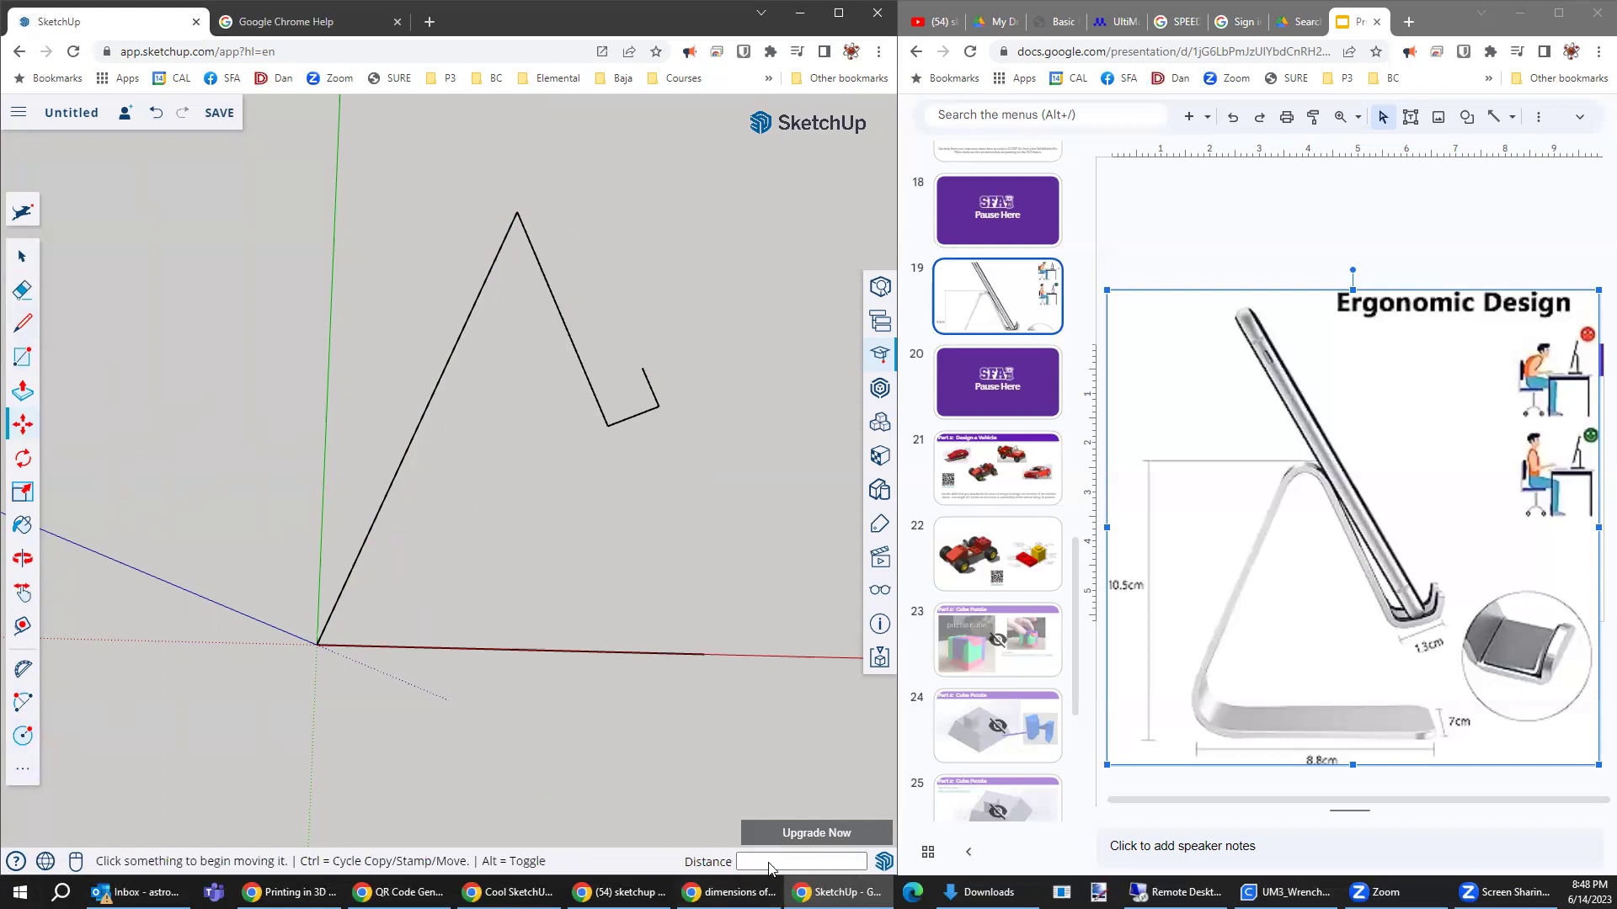
- Draw a 1 cm line along the base from the origin corner to mark the start of an arc
left_click(26, 321)
left_click(317, 645)
left_click(407, 645)
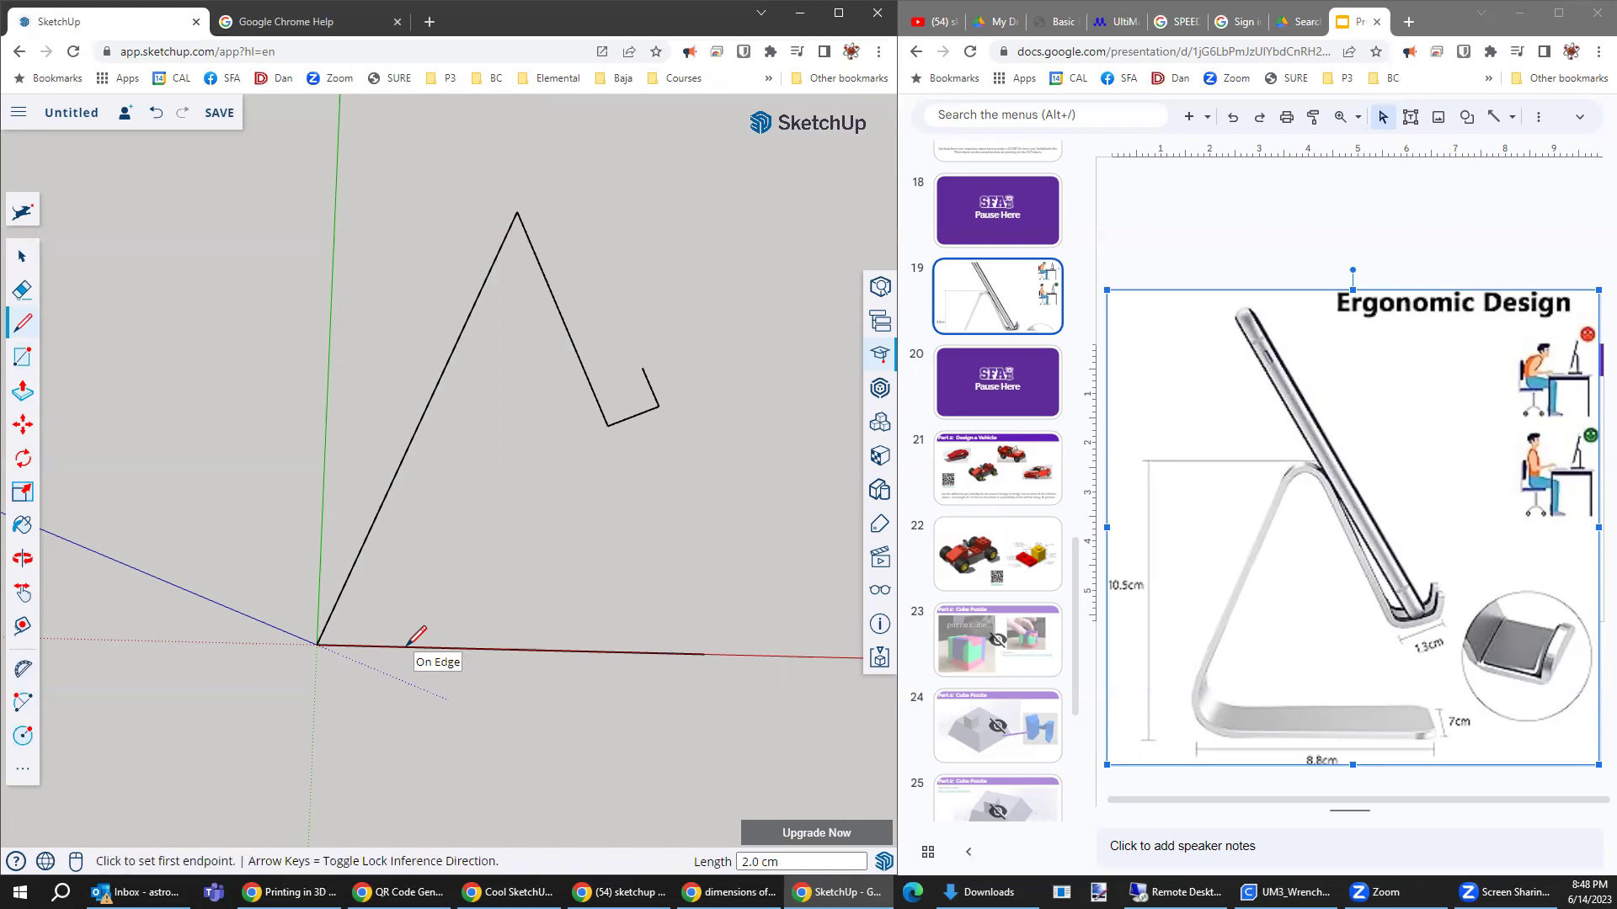
type("1")
left_click(360, 646)
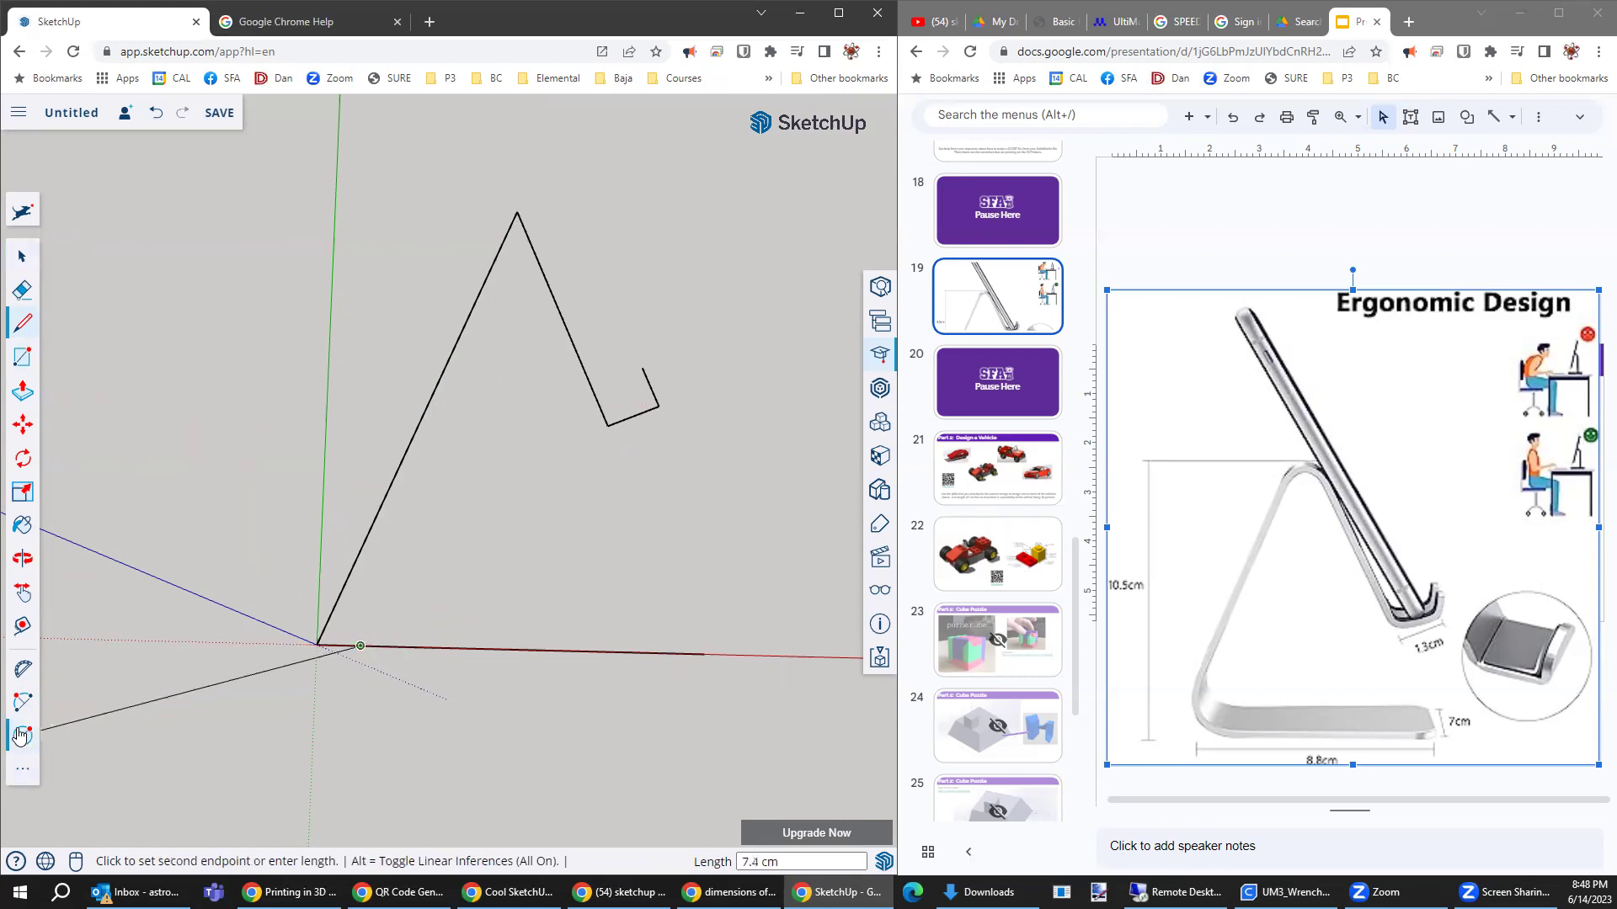
- Draw a 2 Point Arc of about 0.7 cm radius from the 1 cm base point to the left slanted side
left_click(22, 769)
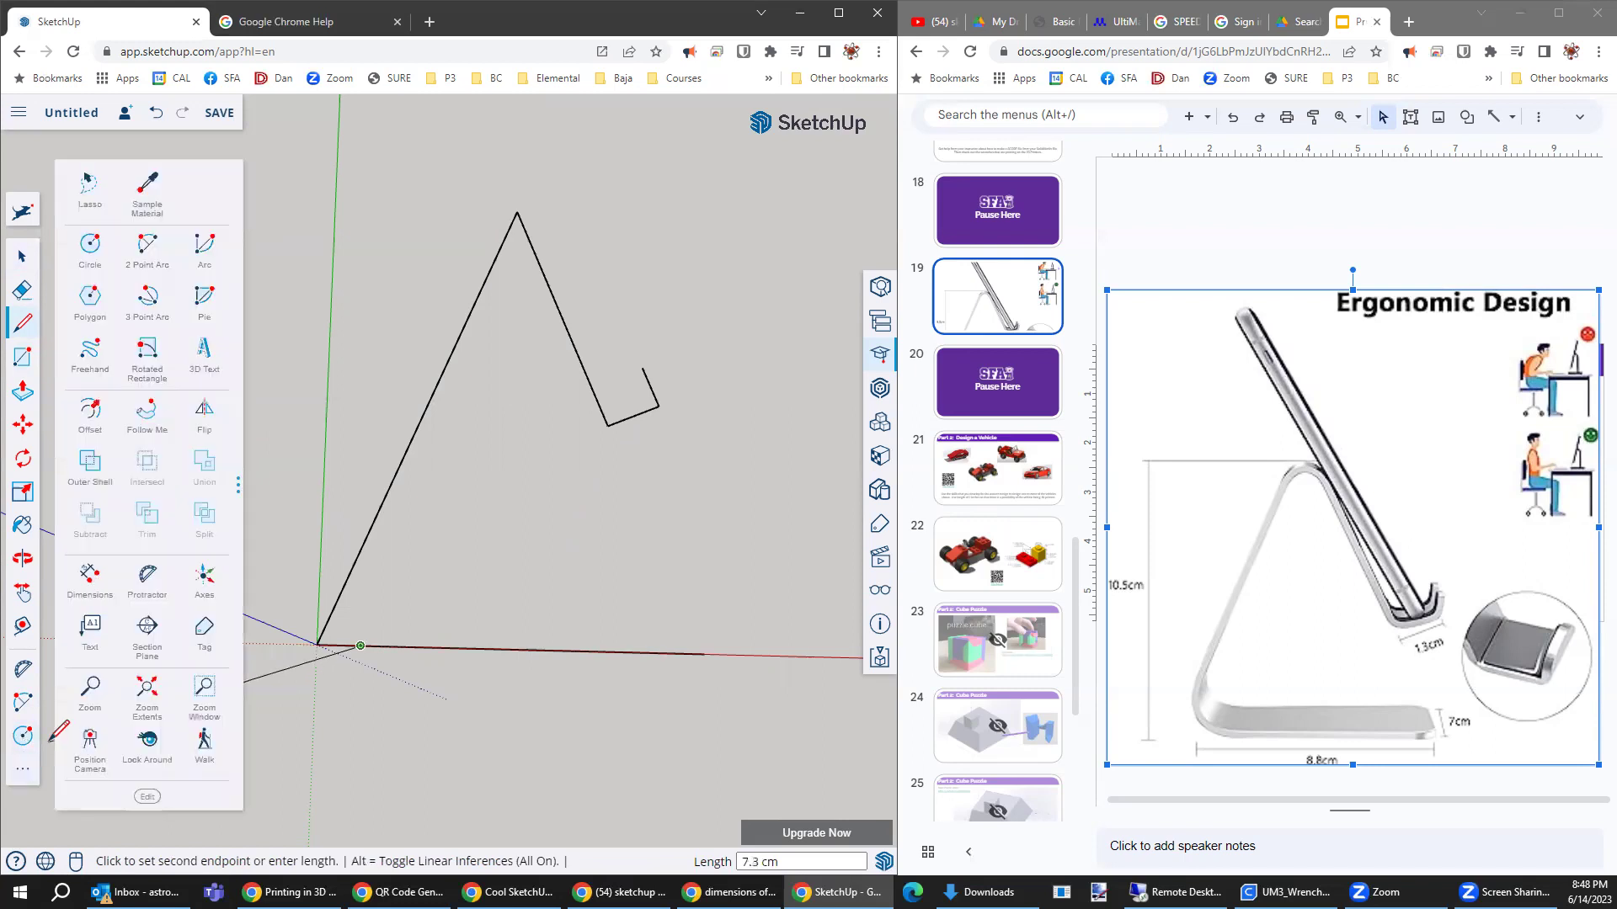
left_click(148, 247)
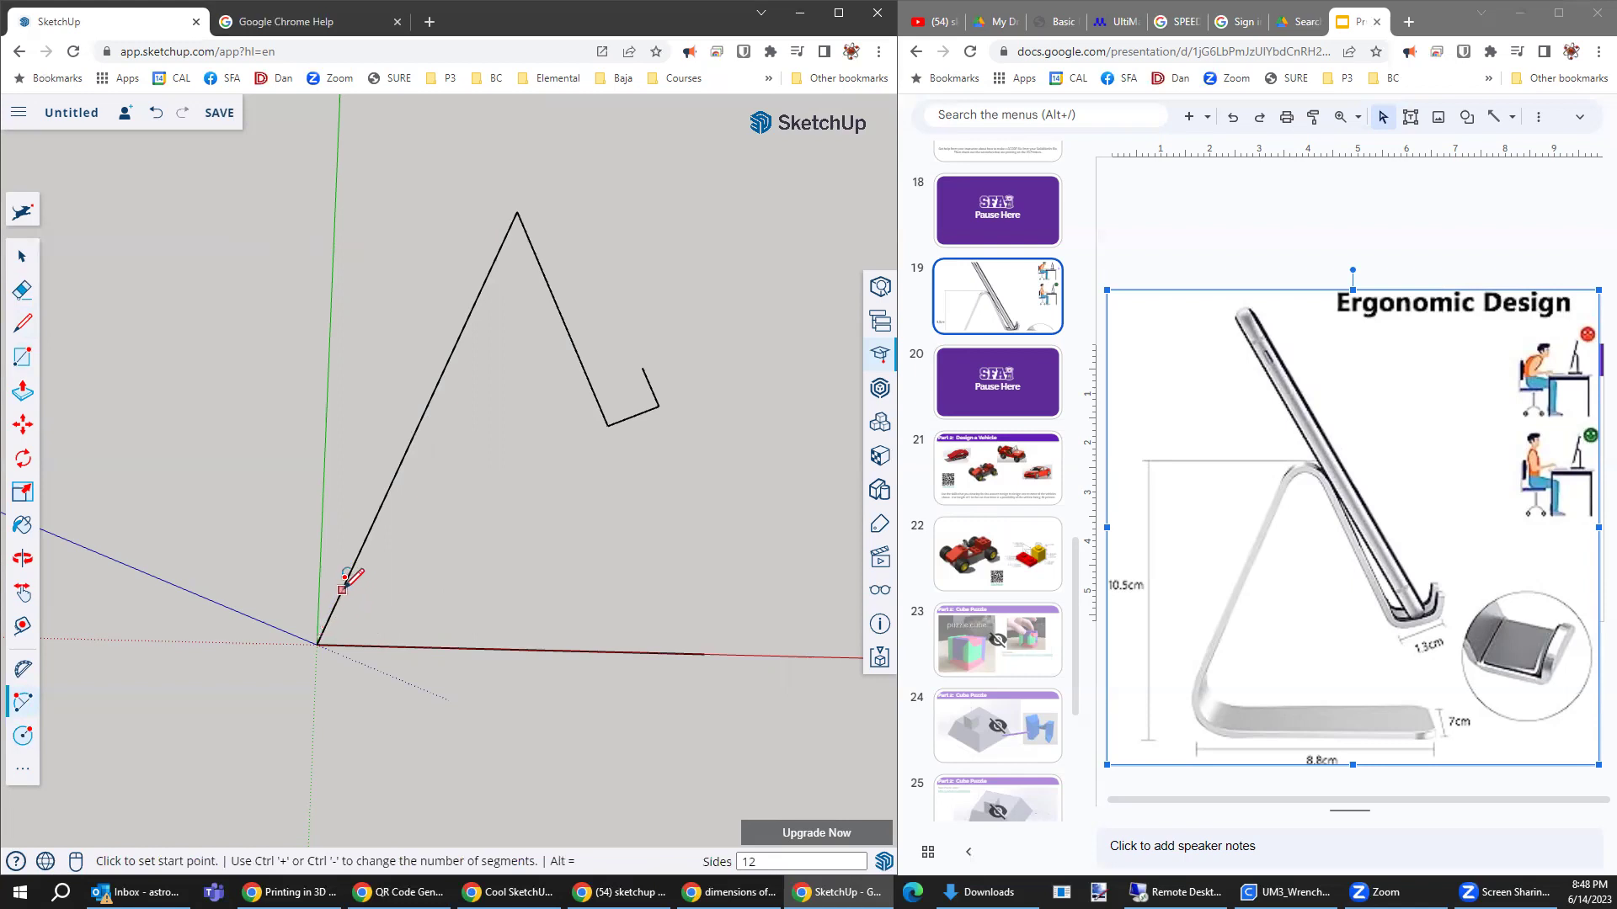
left_click(360, 645)
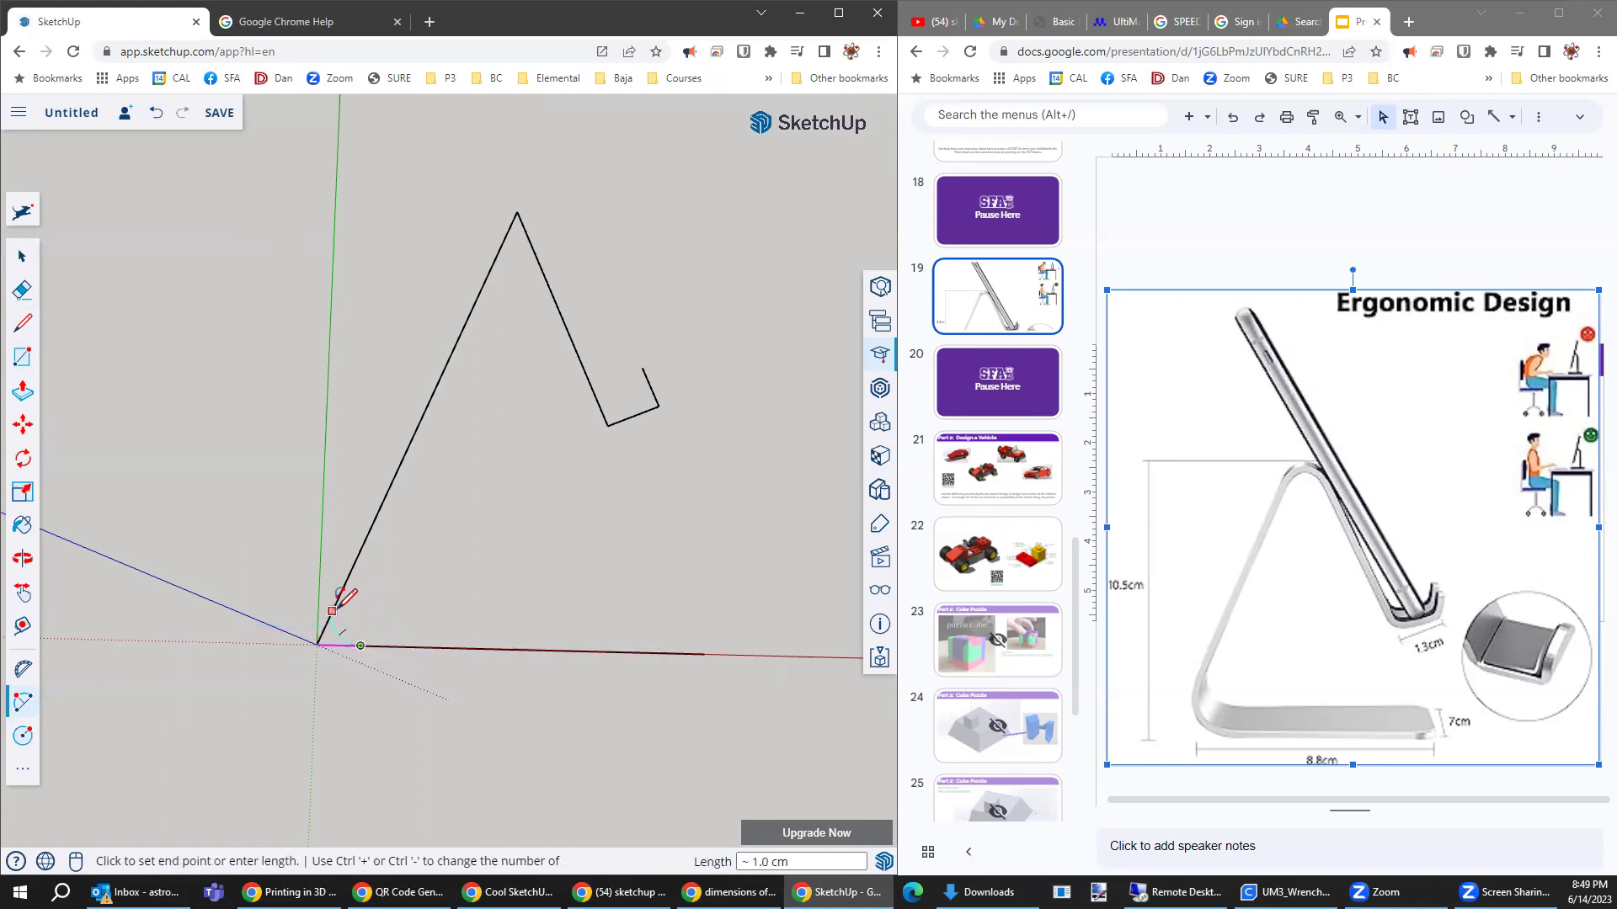
left_click(333, 606)
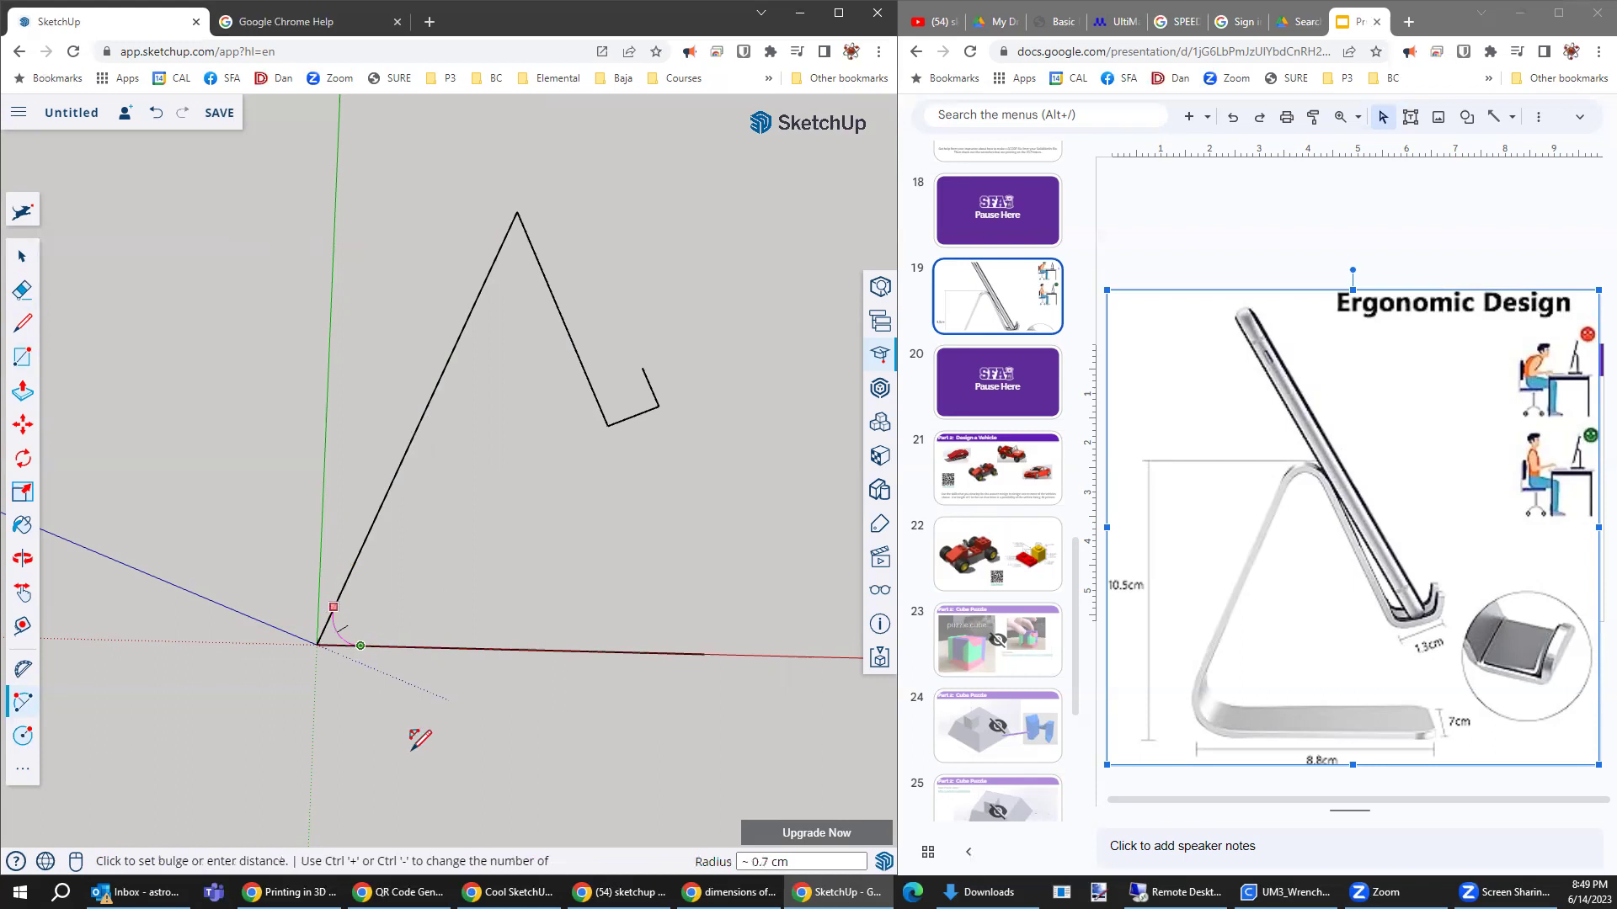
left_click(342, 638)
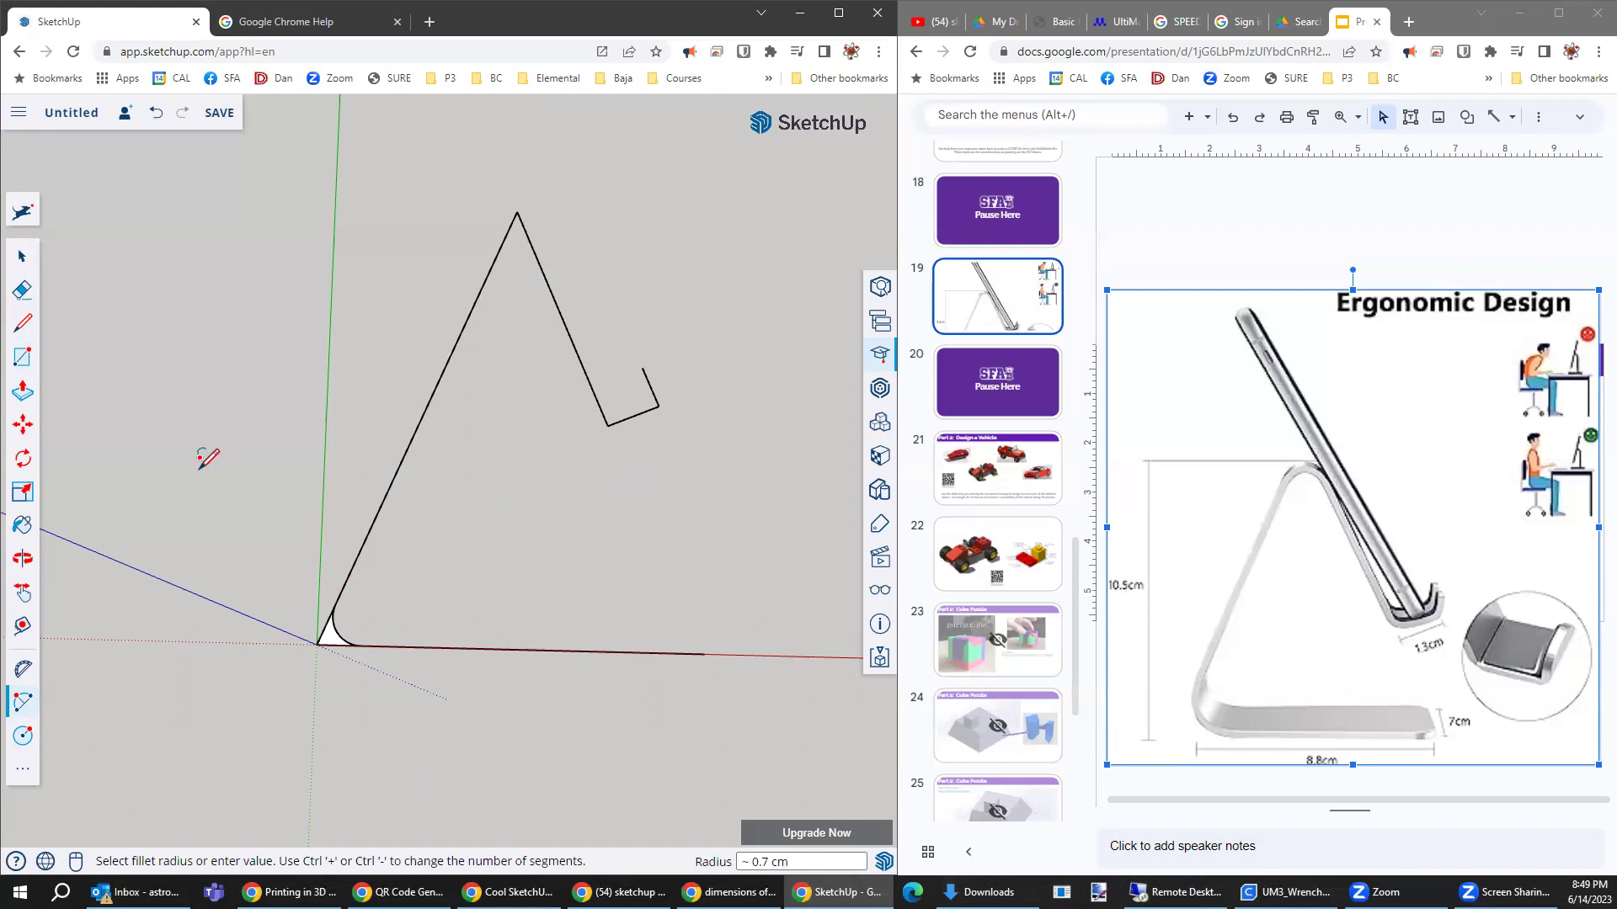
- Undo the base corner arc and the edits before it, and erase the lower half of the triangle's right slanted side again
type("x")
key("ctrl+z")
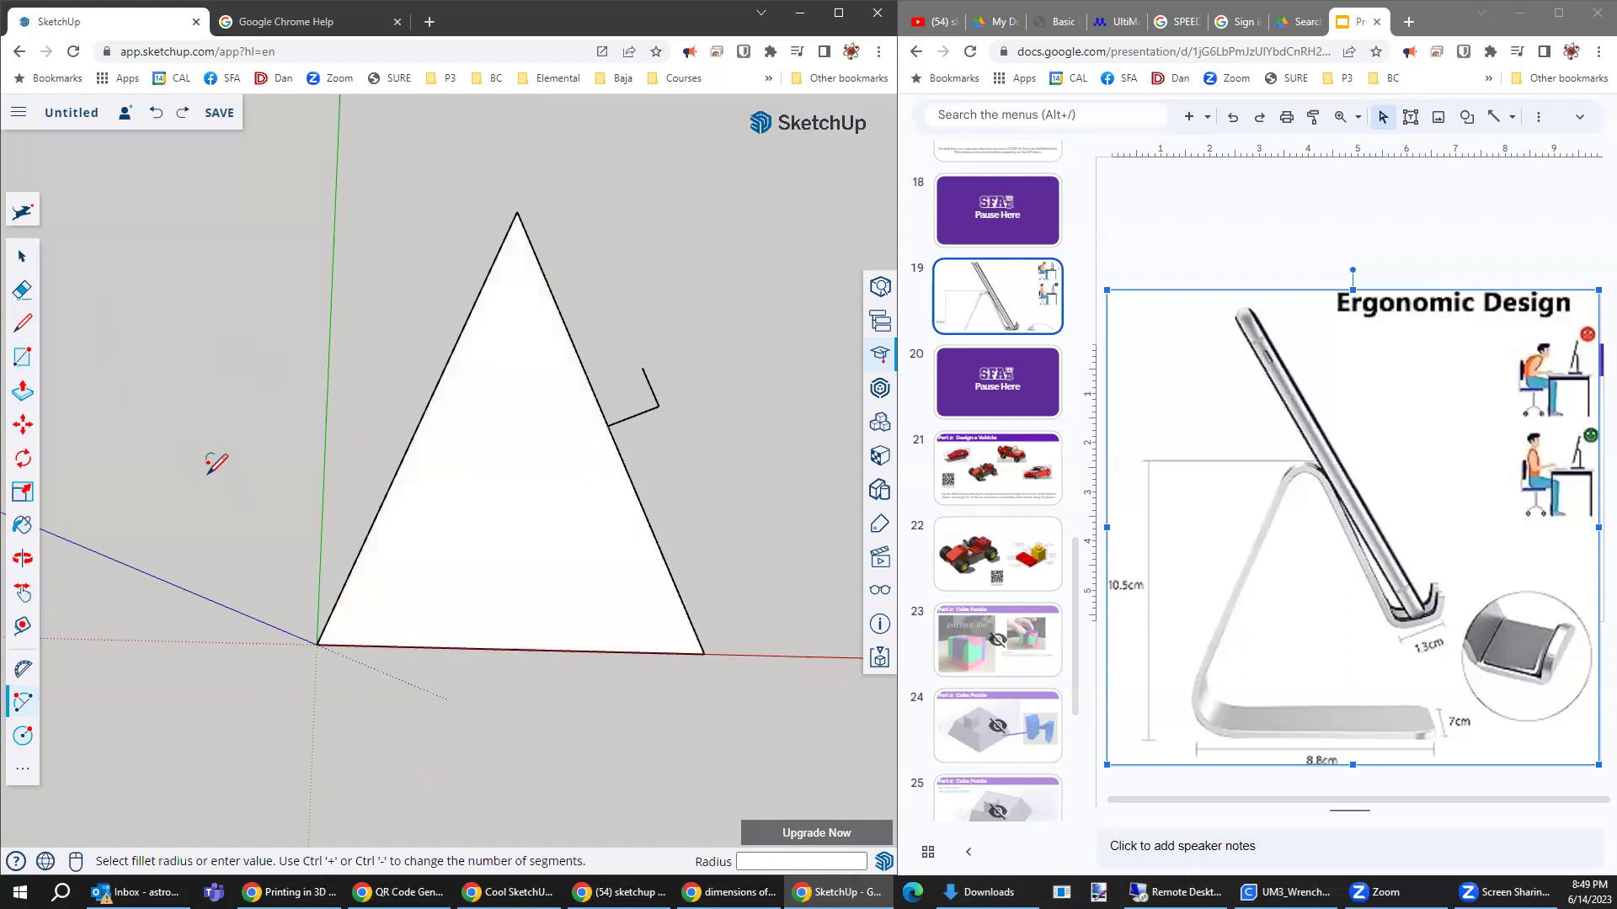
left_click(23, 290)
left_click_drag(675, 502, 622, 556)
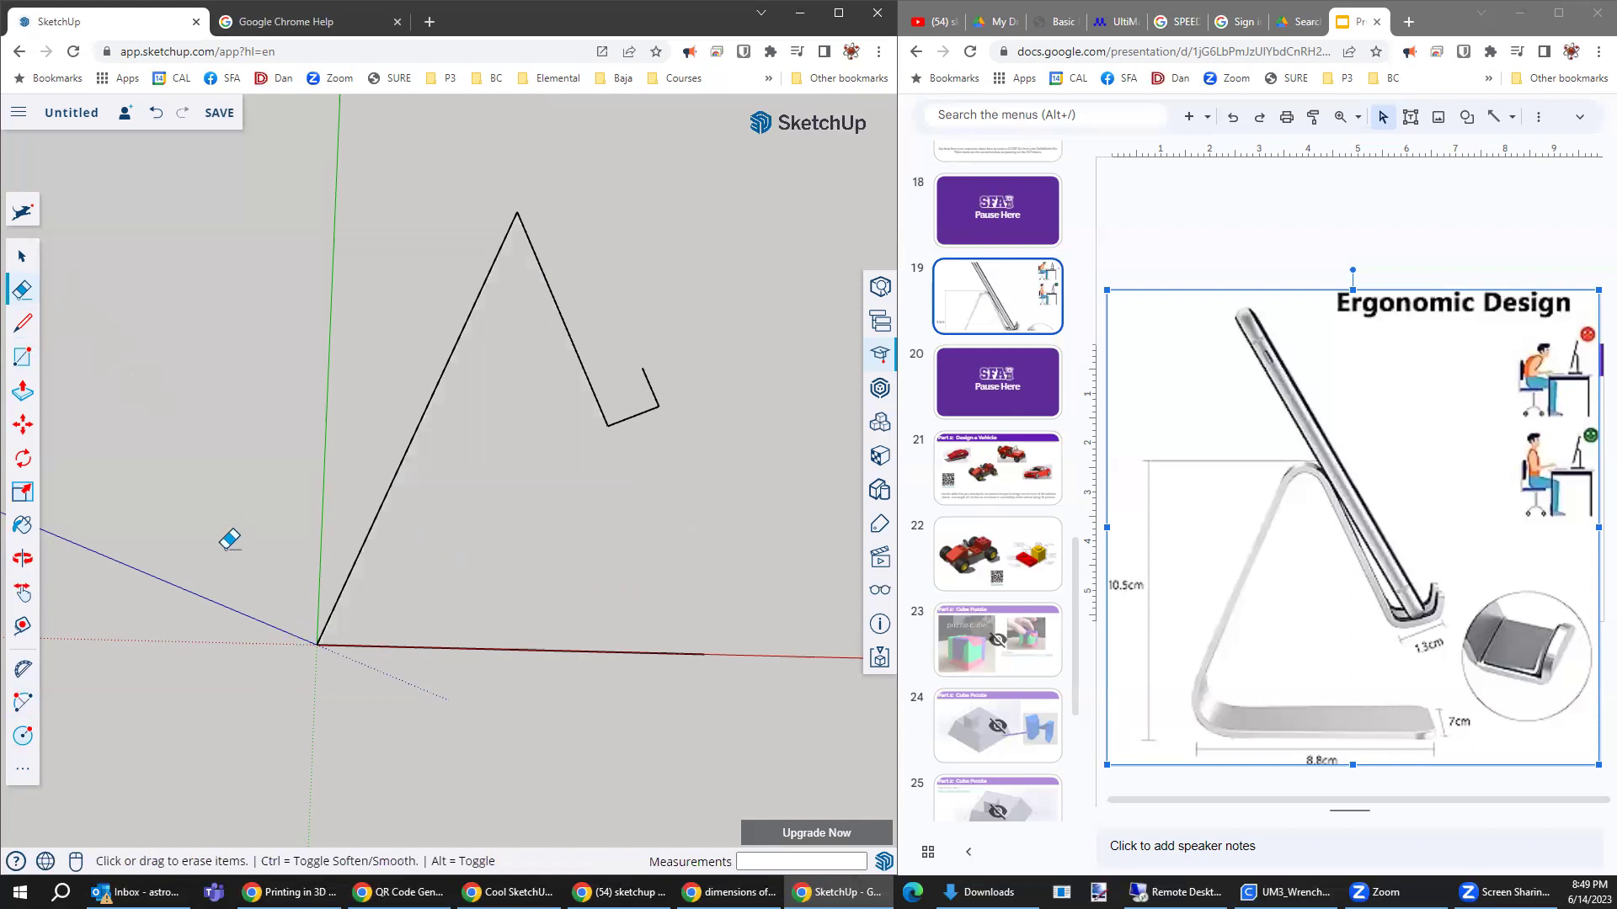
- Draw a 2 cm line along the base from the origin corner to mark the start of the corner rounding
left_click(22, 323)
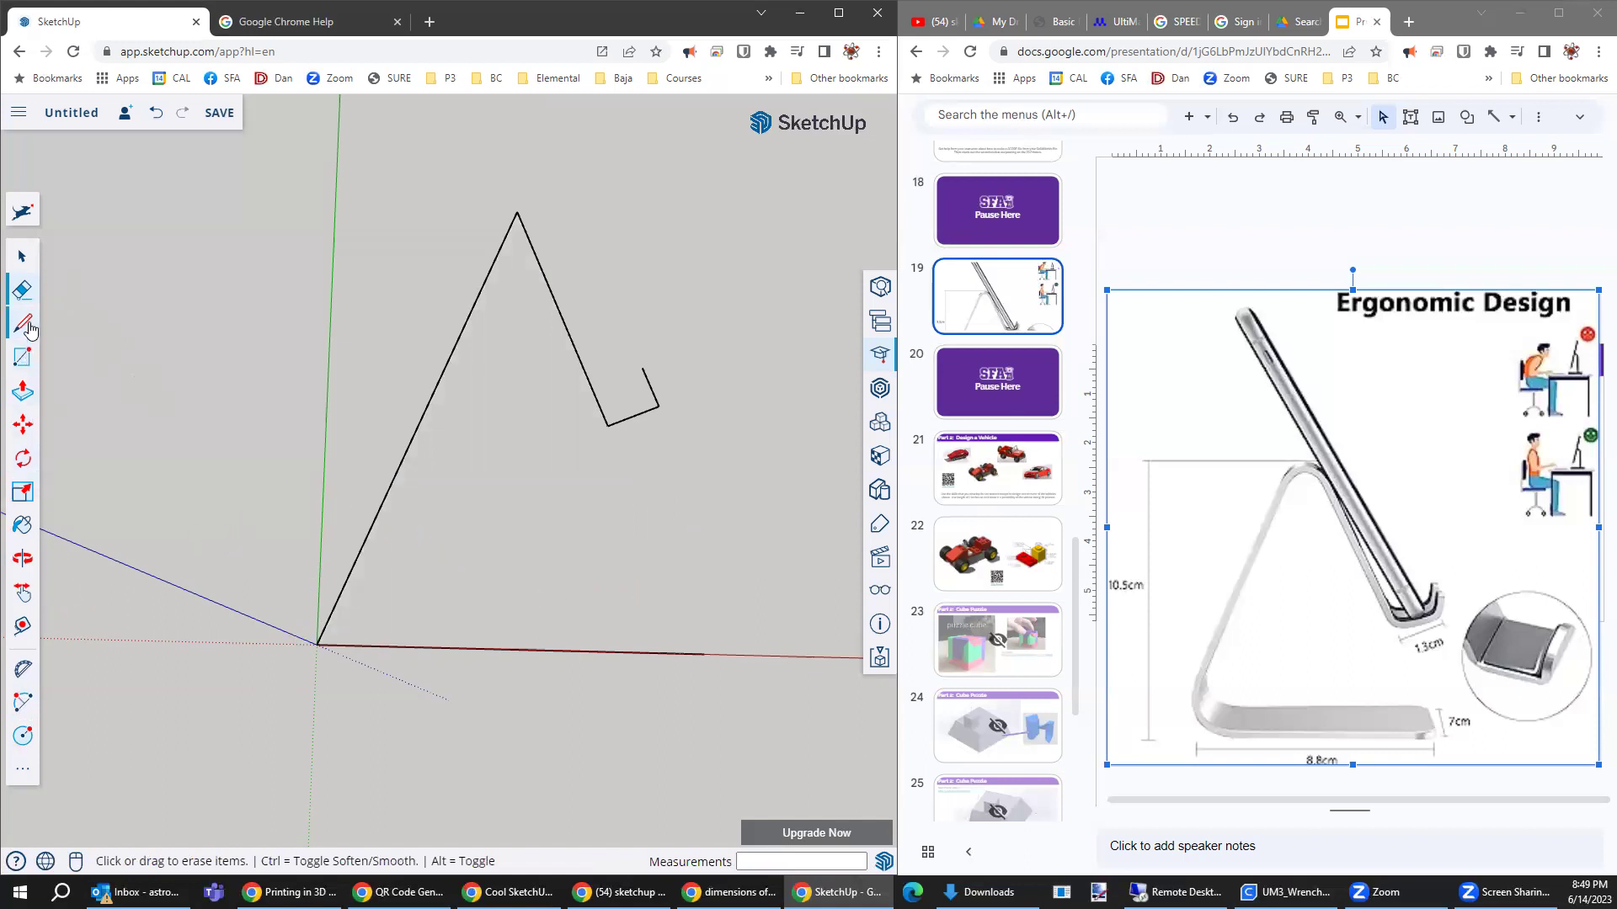
left_click(316, 645)
left_click(454, 648)
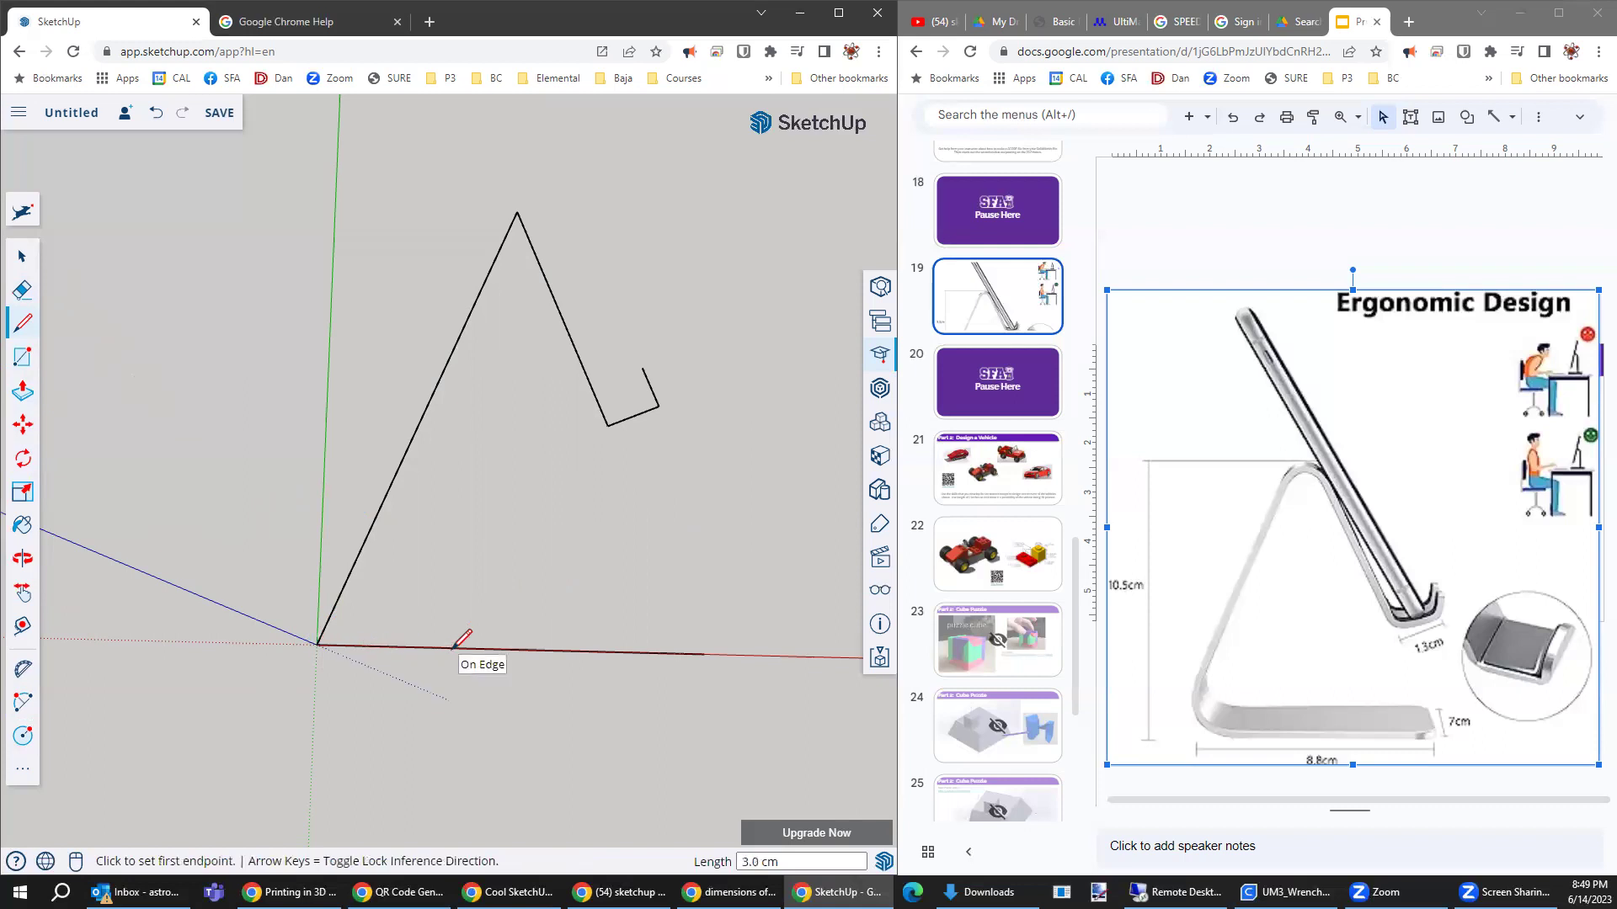
type("2")
left_click(444, 647)
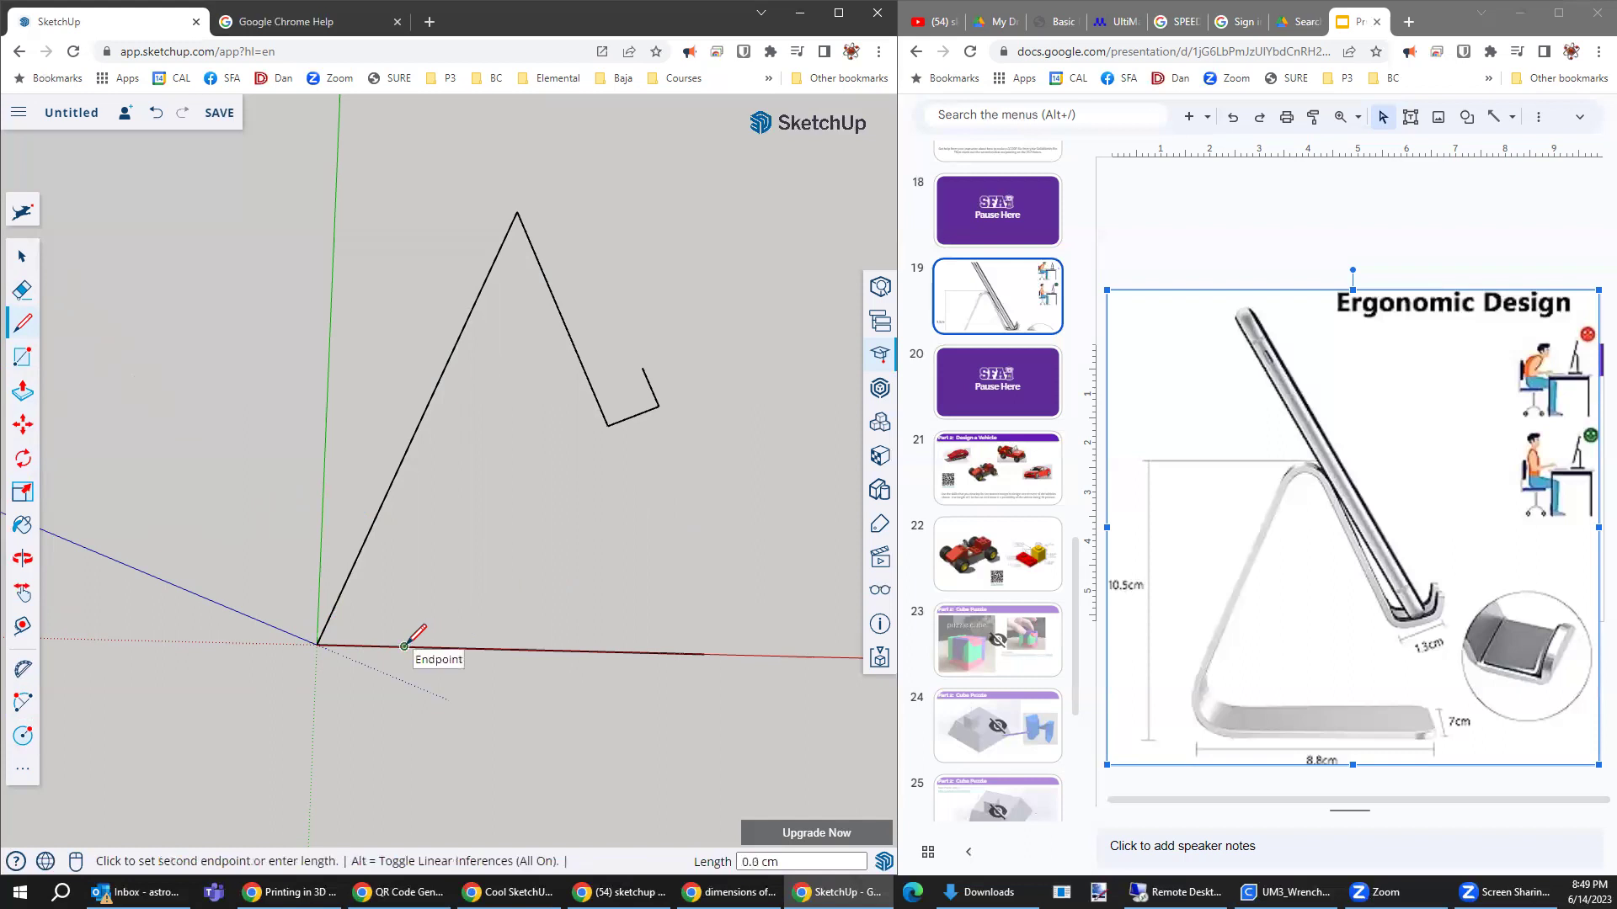
- Round the base corner with a 2 Point Arc of about 1.3 cm radius from the 2 cm point to the left slanted side
left_click(23, 701)
left_click(404, 646)
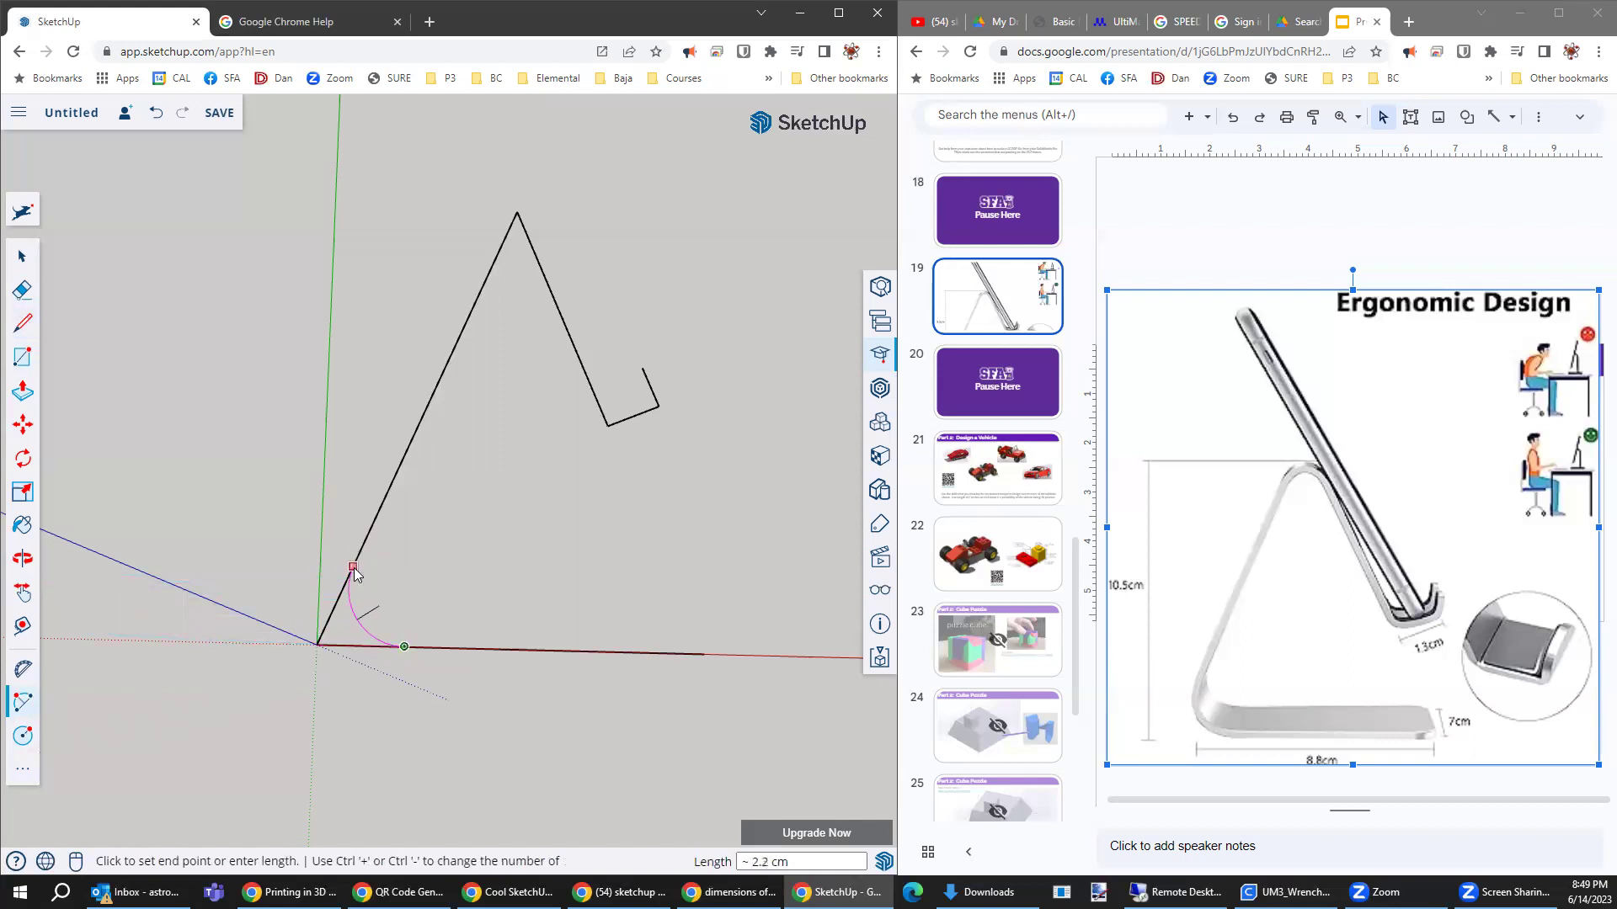
left_click(353, 566)
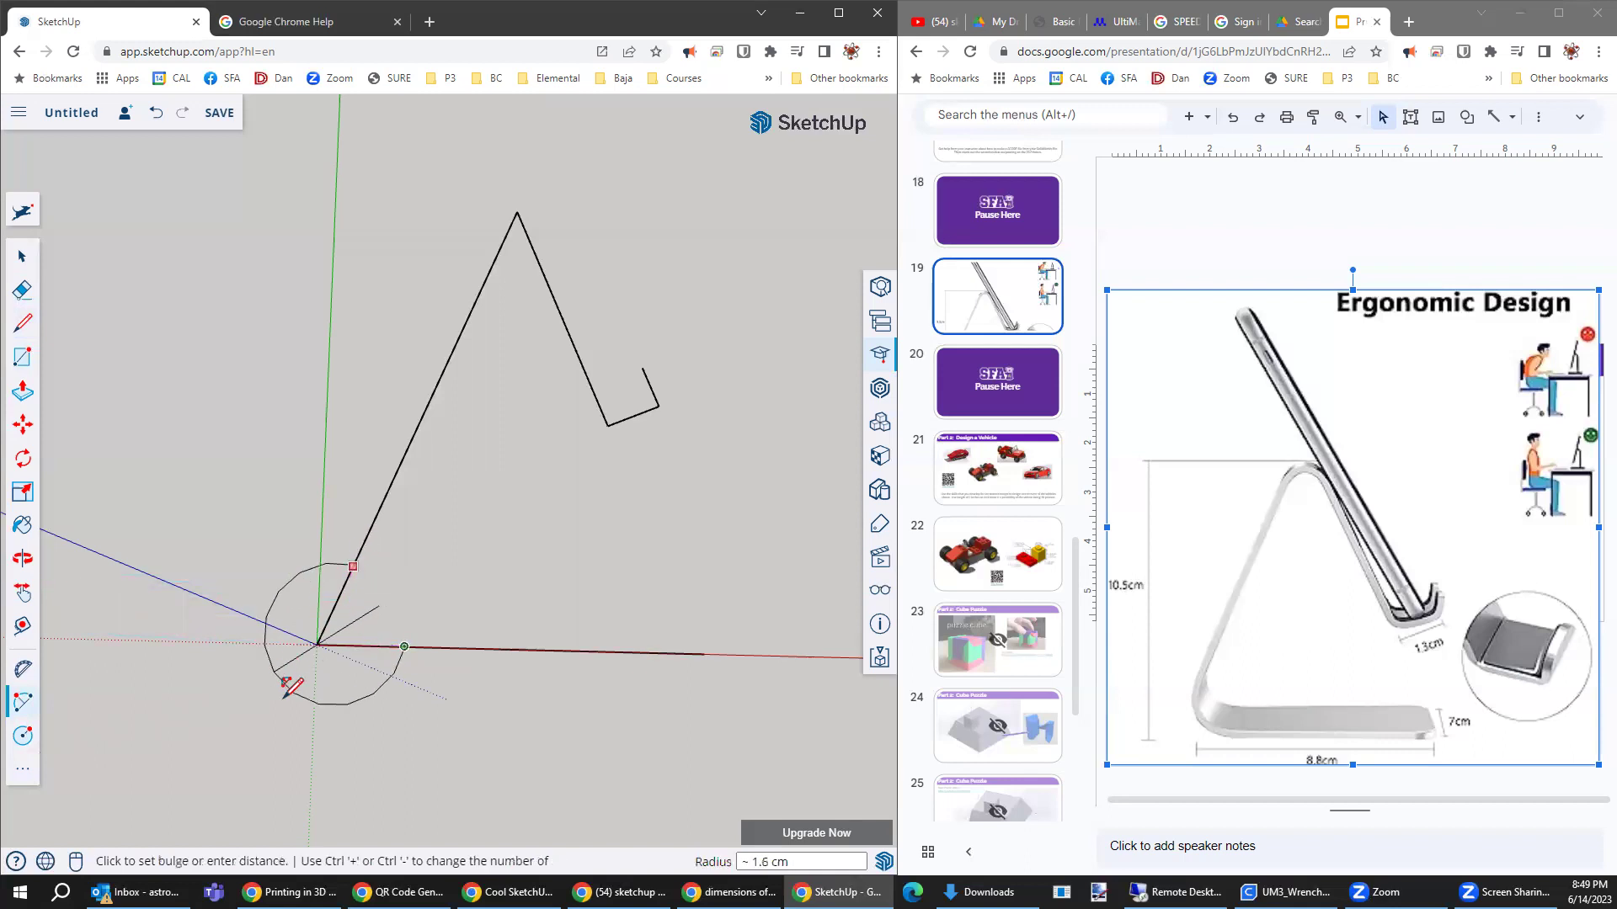
left_click(354, 599)
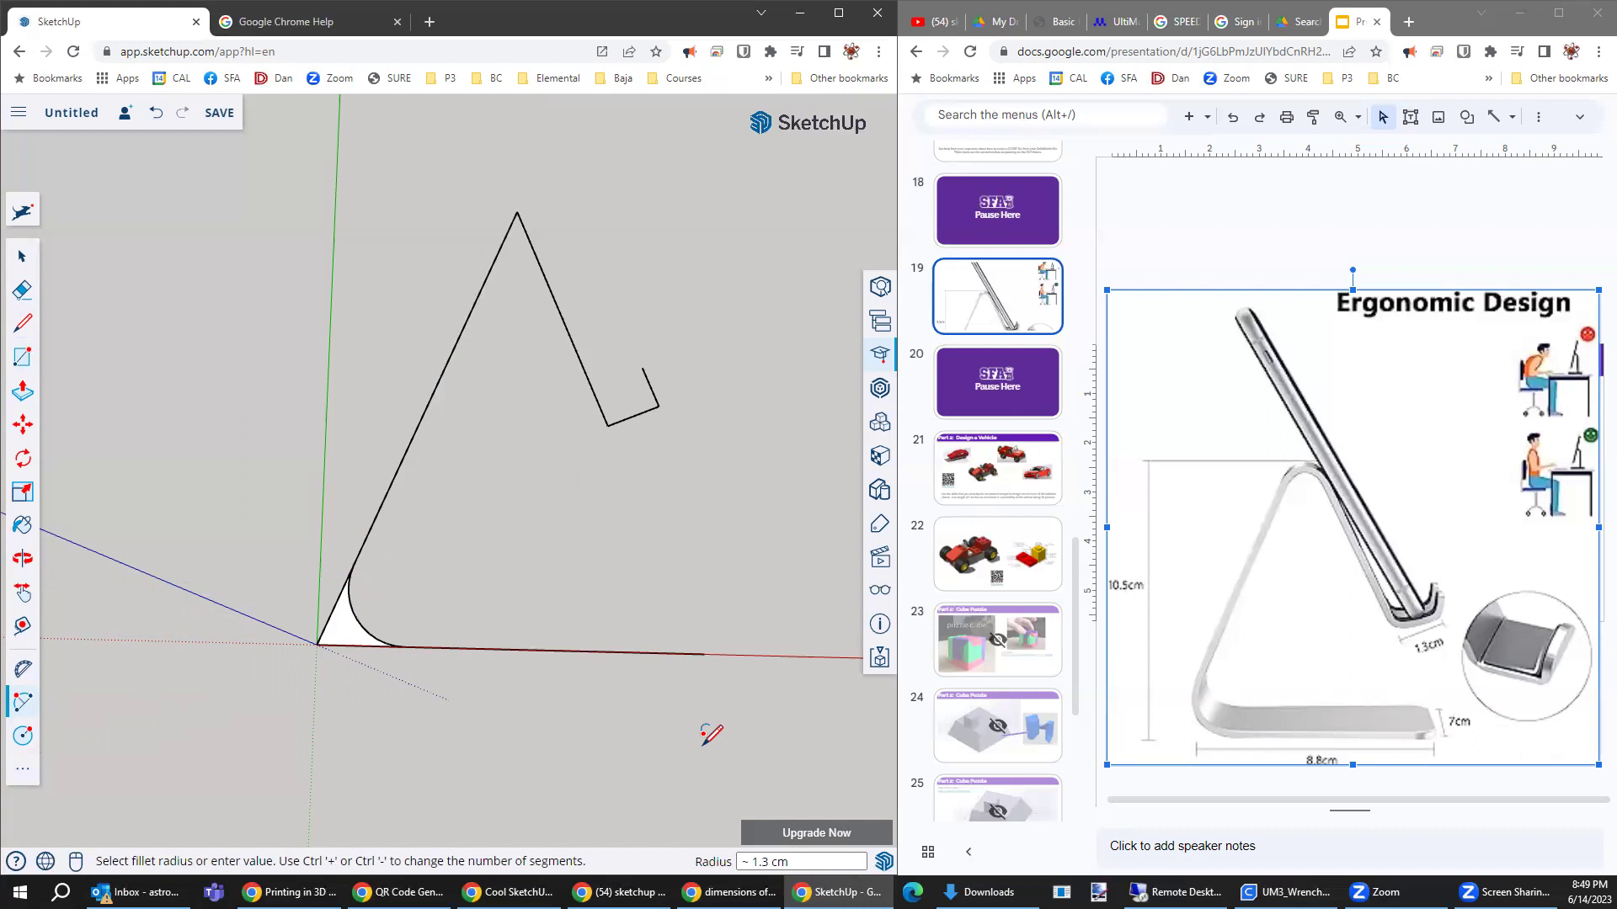
- Draw a 1.5 cm line from the apex down along the left slanted side to mark the apex rounding's start
left_click(23, 323)
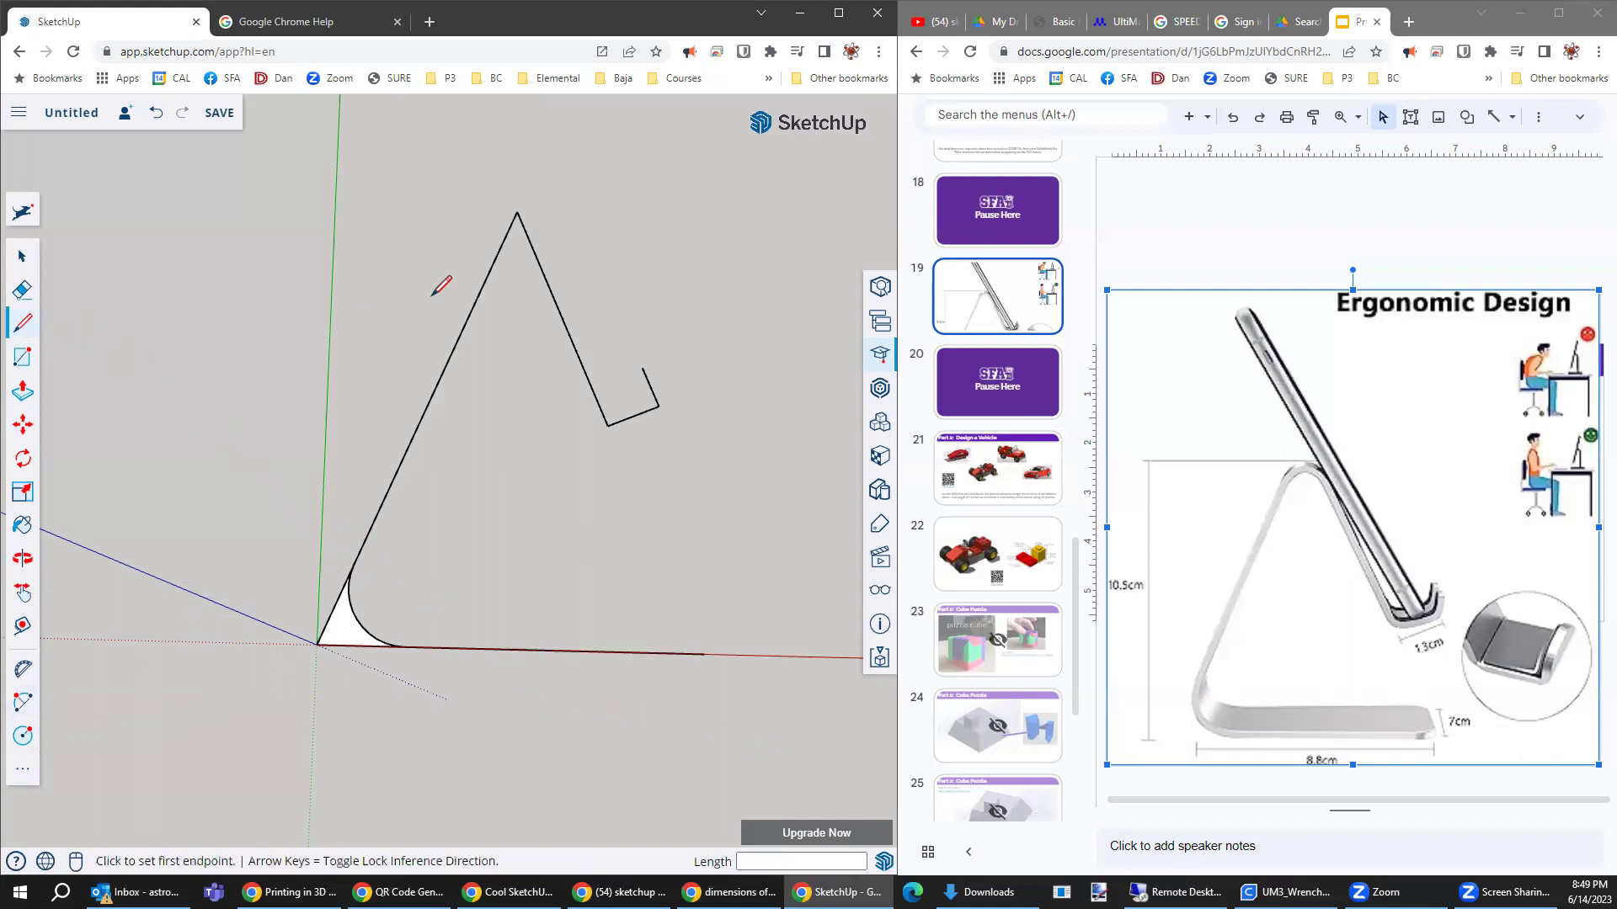
left_click(517, 211)
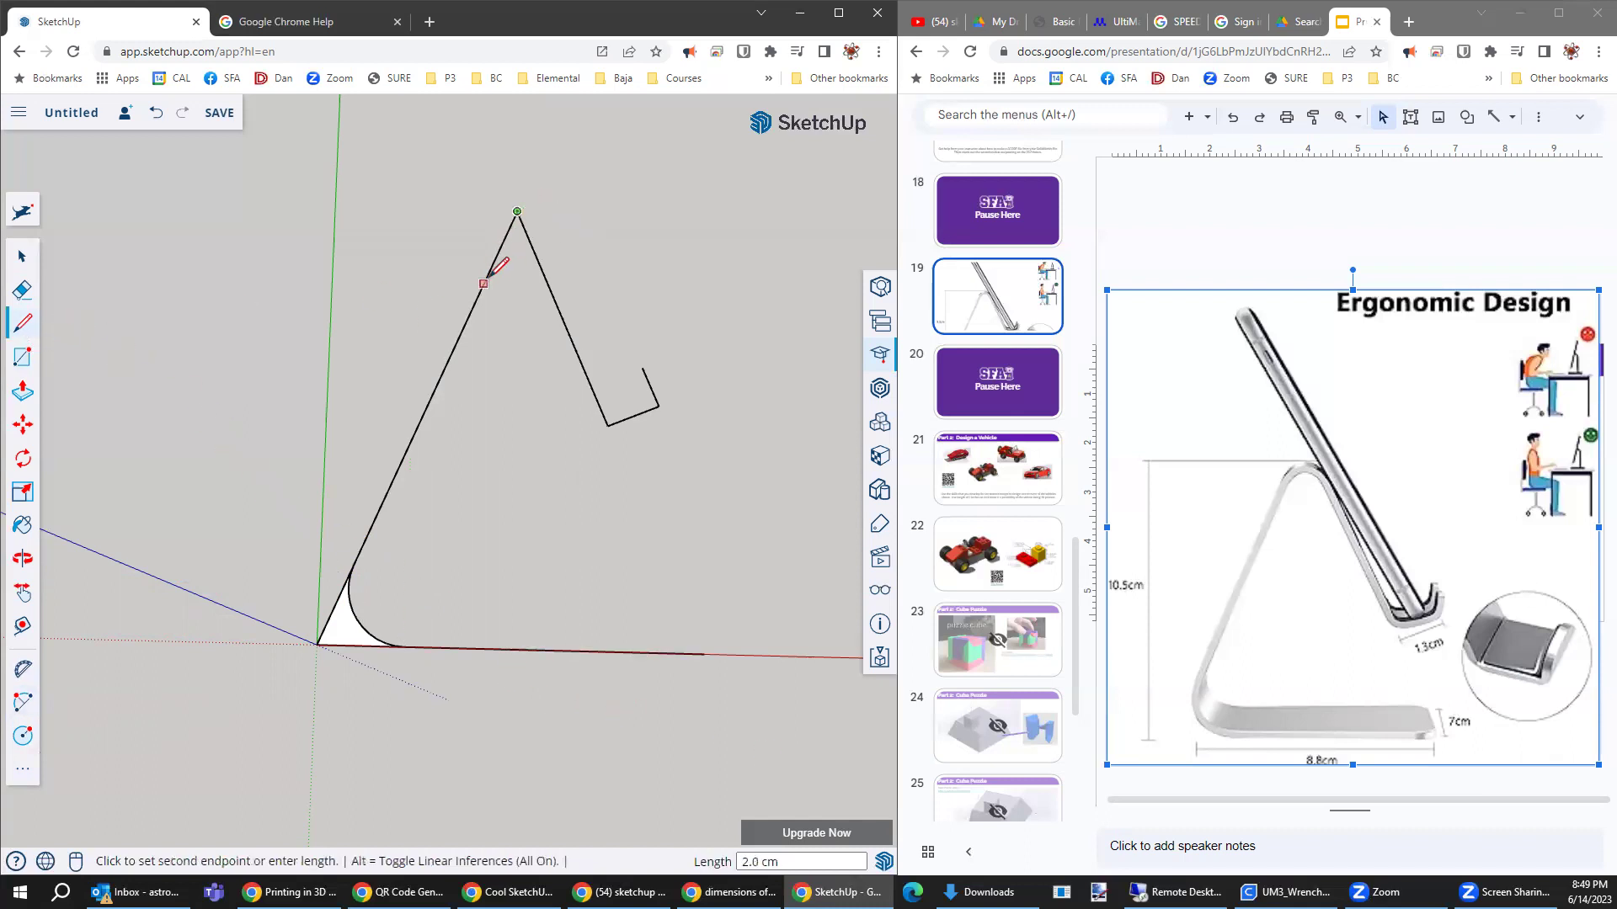
left_click(484, 283)
type("15")
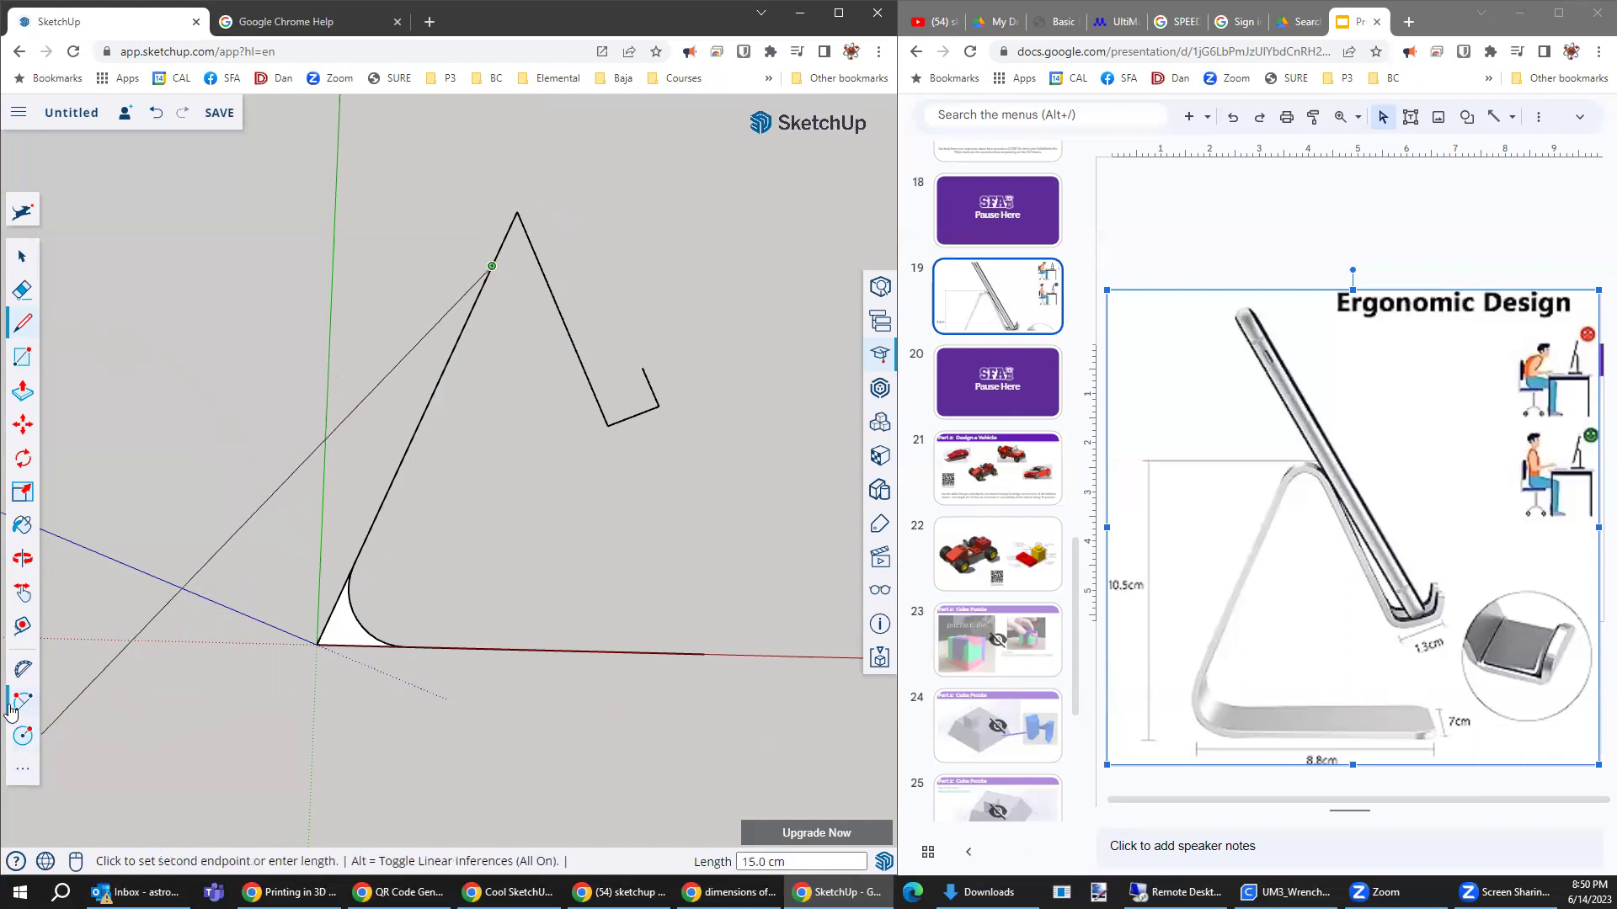
- Round the apex with a 2 Point Arc of about 0.6 cm radius, tangent to both slanted sides from the 1.5 cm mark
left_click(21, 703)
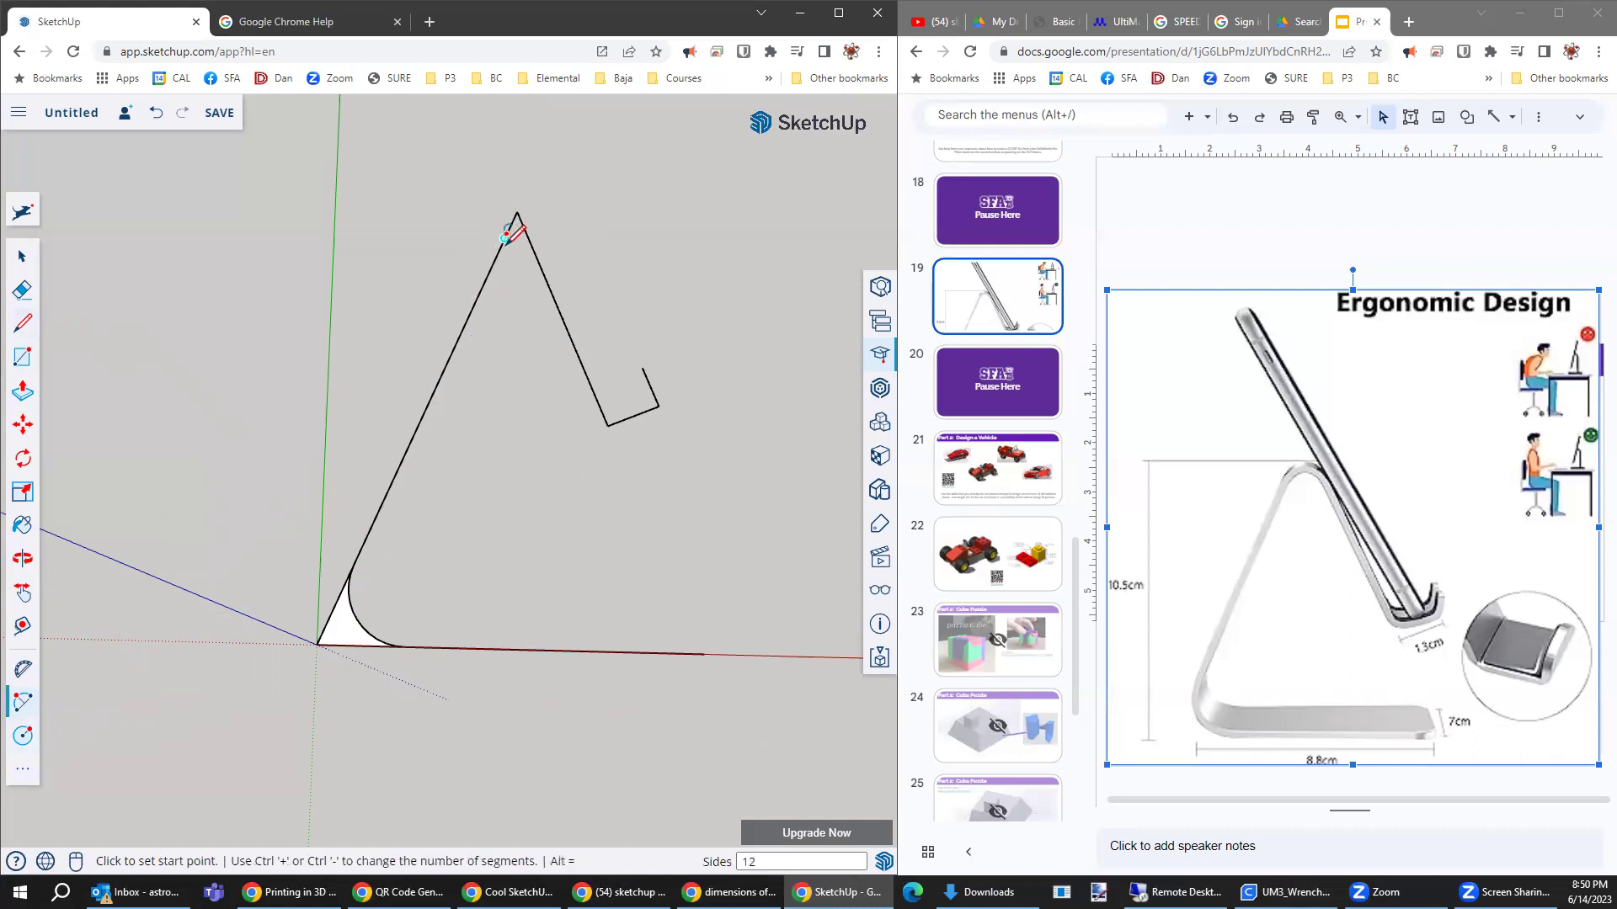
left_click(492, 266)
left_click(539, 266)
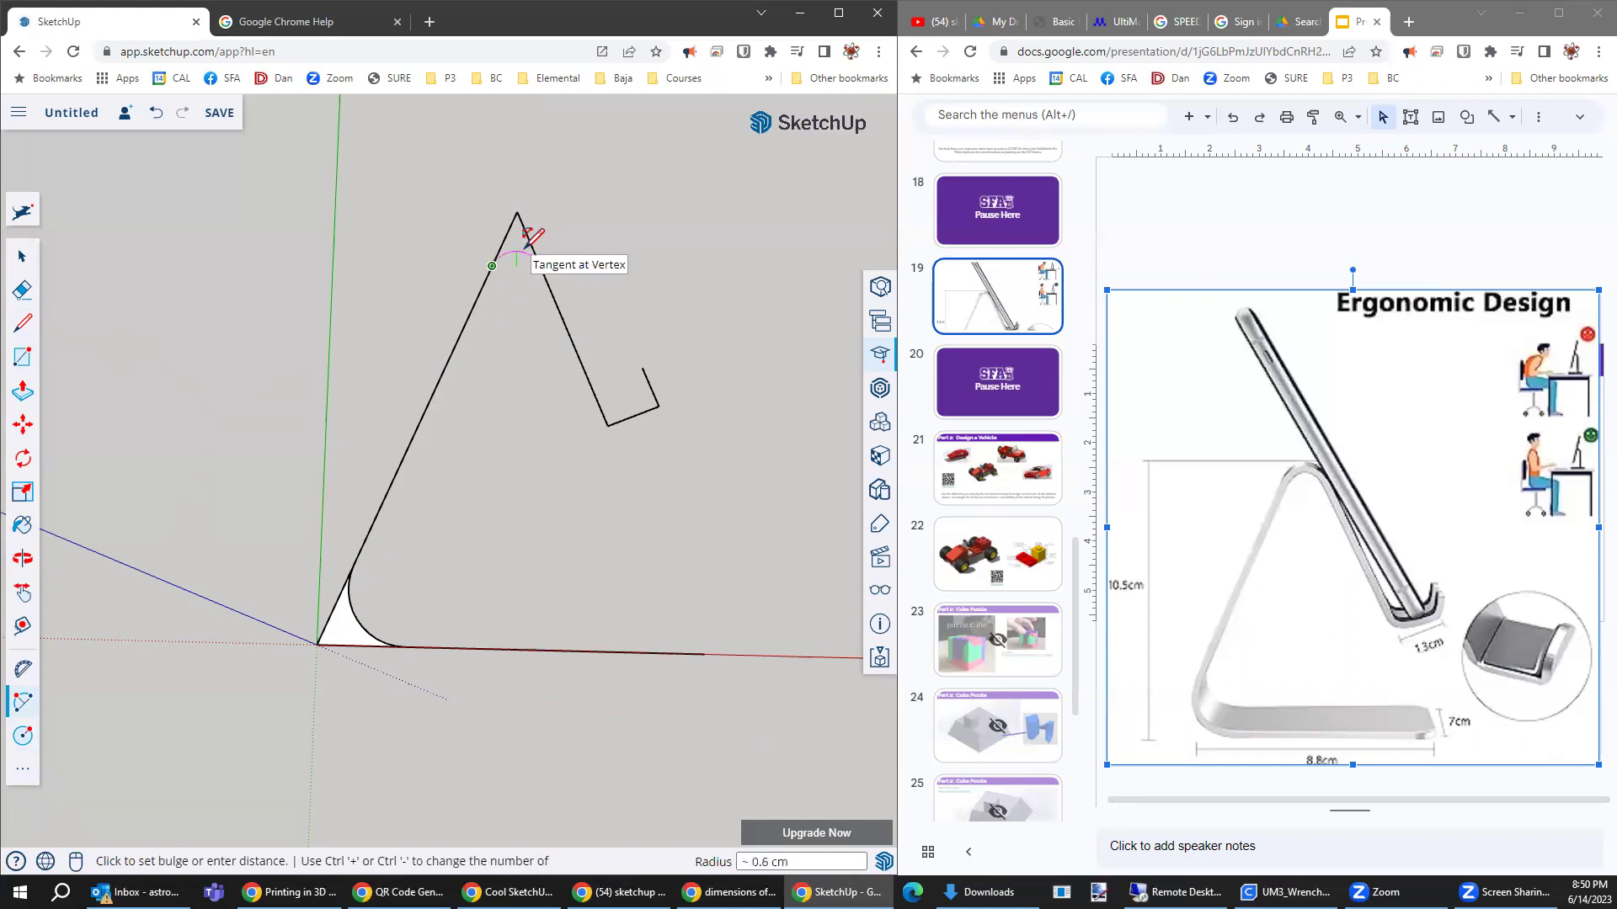
left_click(533, 245)
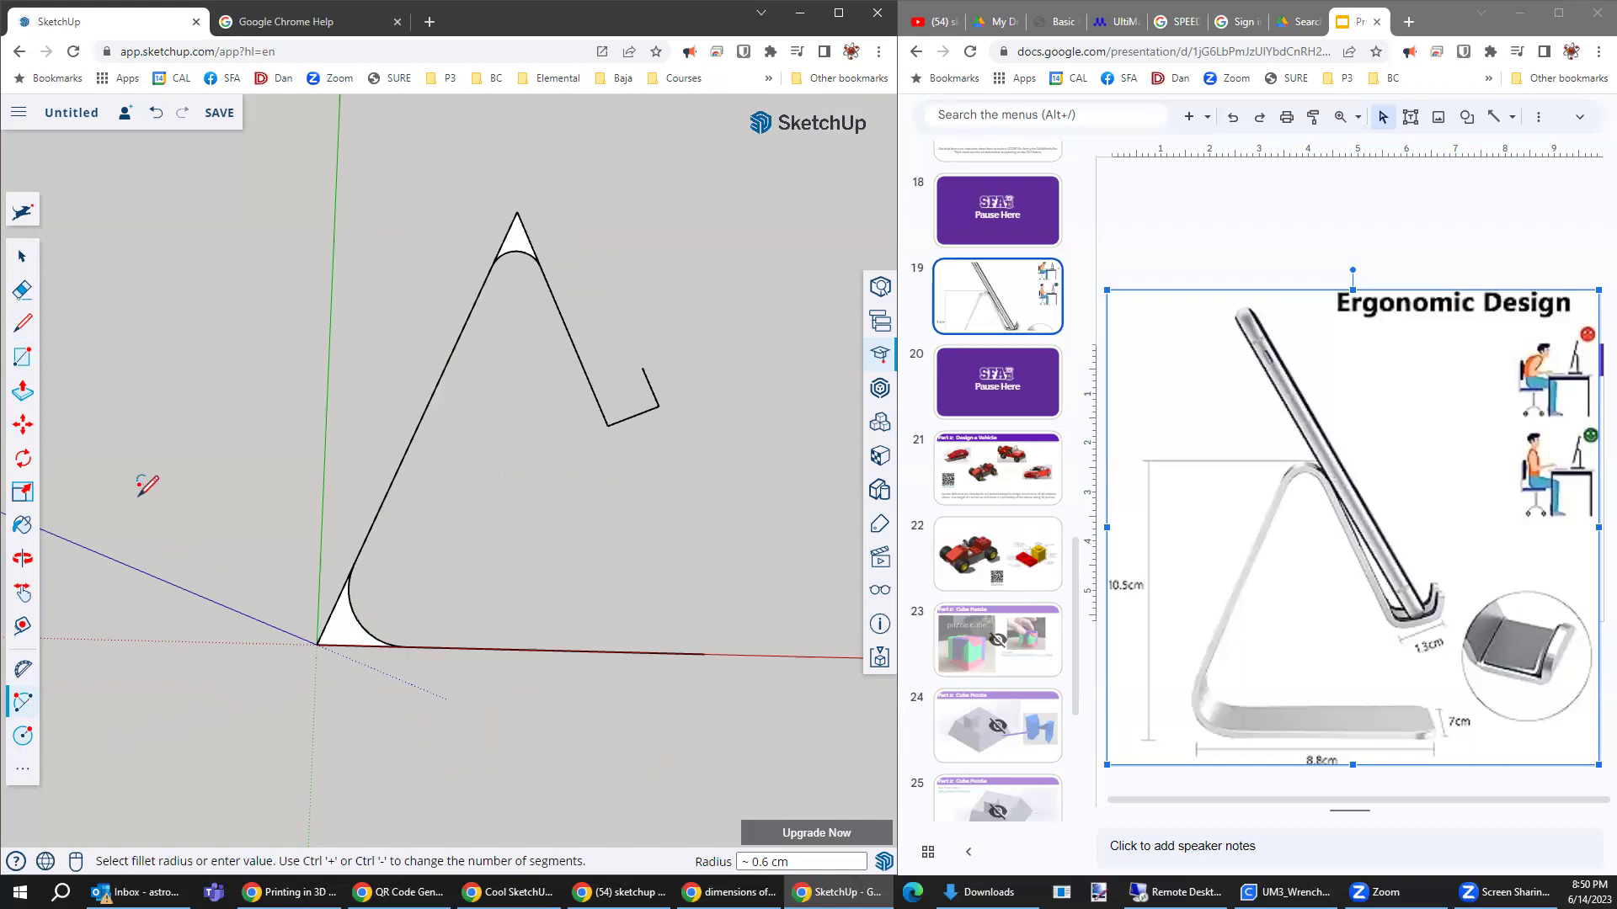
- Erase the leftover sharp corner edges outside the base arc and the apex arc
left_click(22, 290)
mouse_move(329, 617)
left_mouse_down()
mouse_move(380, 701)
mouse_move(415, 665)
left_mouse_up()
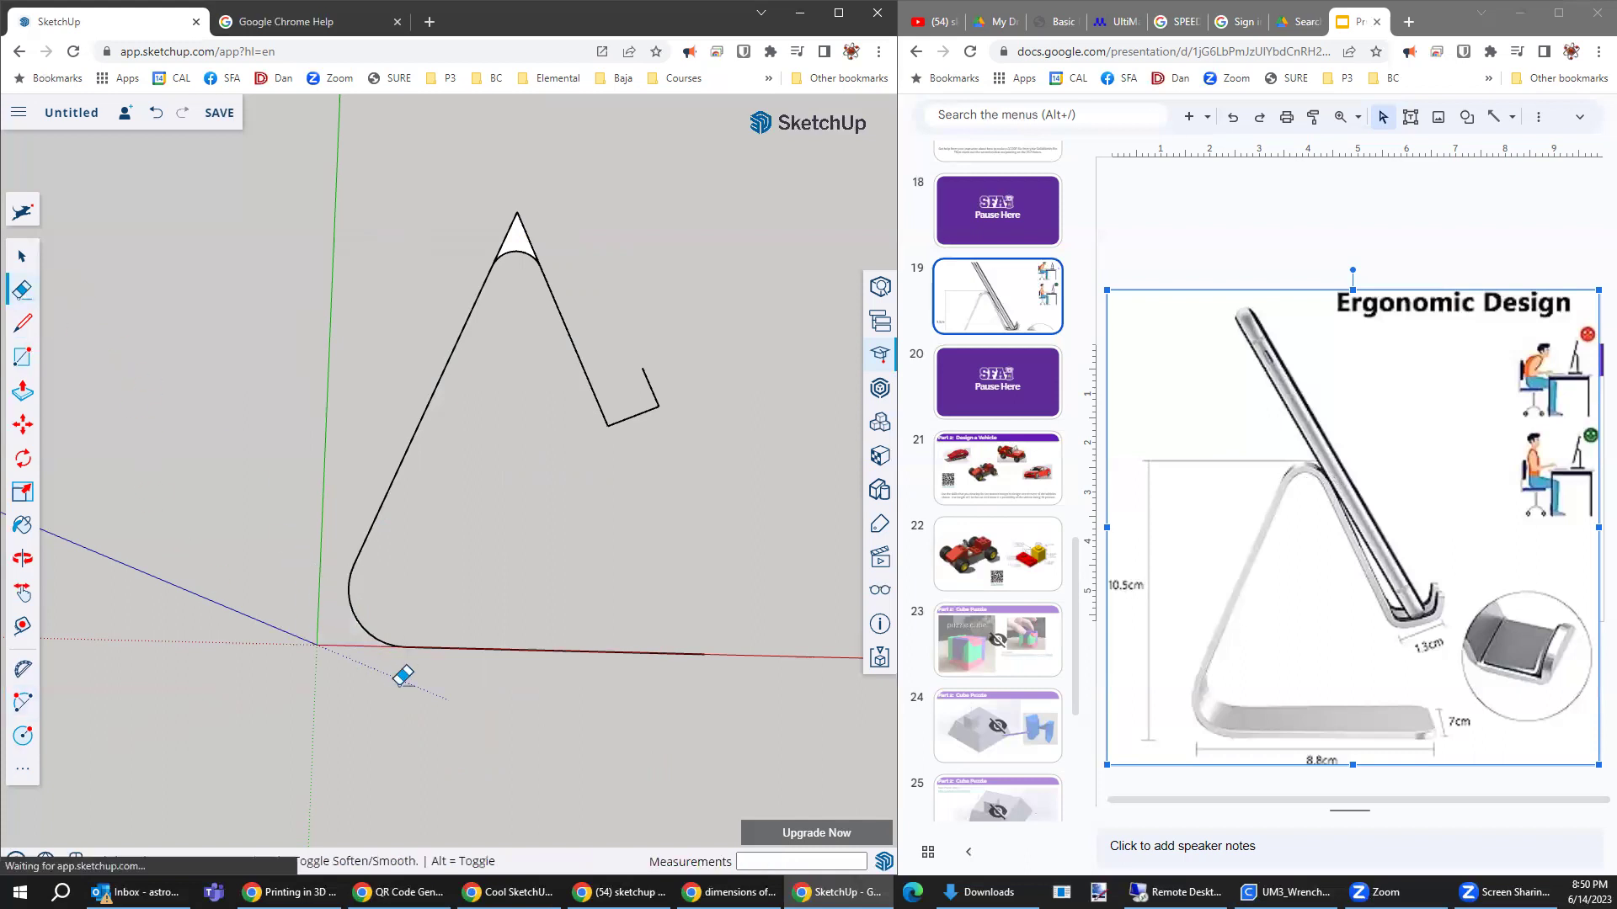
left_click_drag(509, 238, 589, 256)
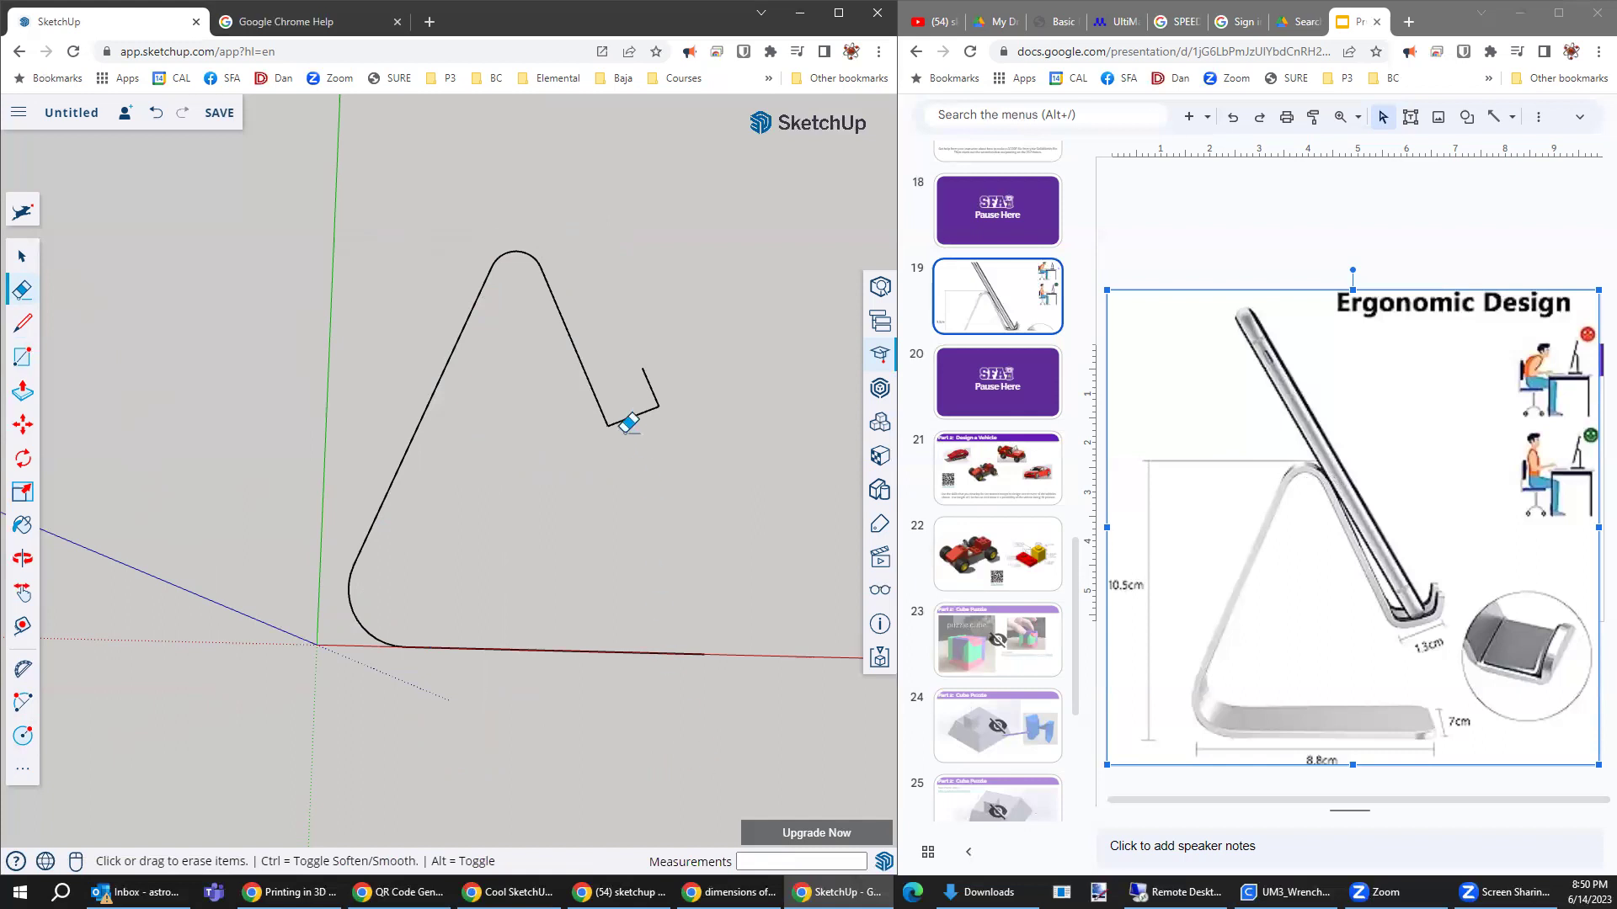
- Draw a 0.4 cm line along the hook's bottom edge from its inner corner to mark the rounding's start
left_click(36, 329)
left_click(607, 425)
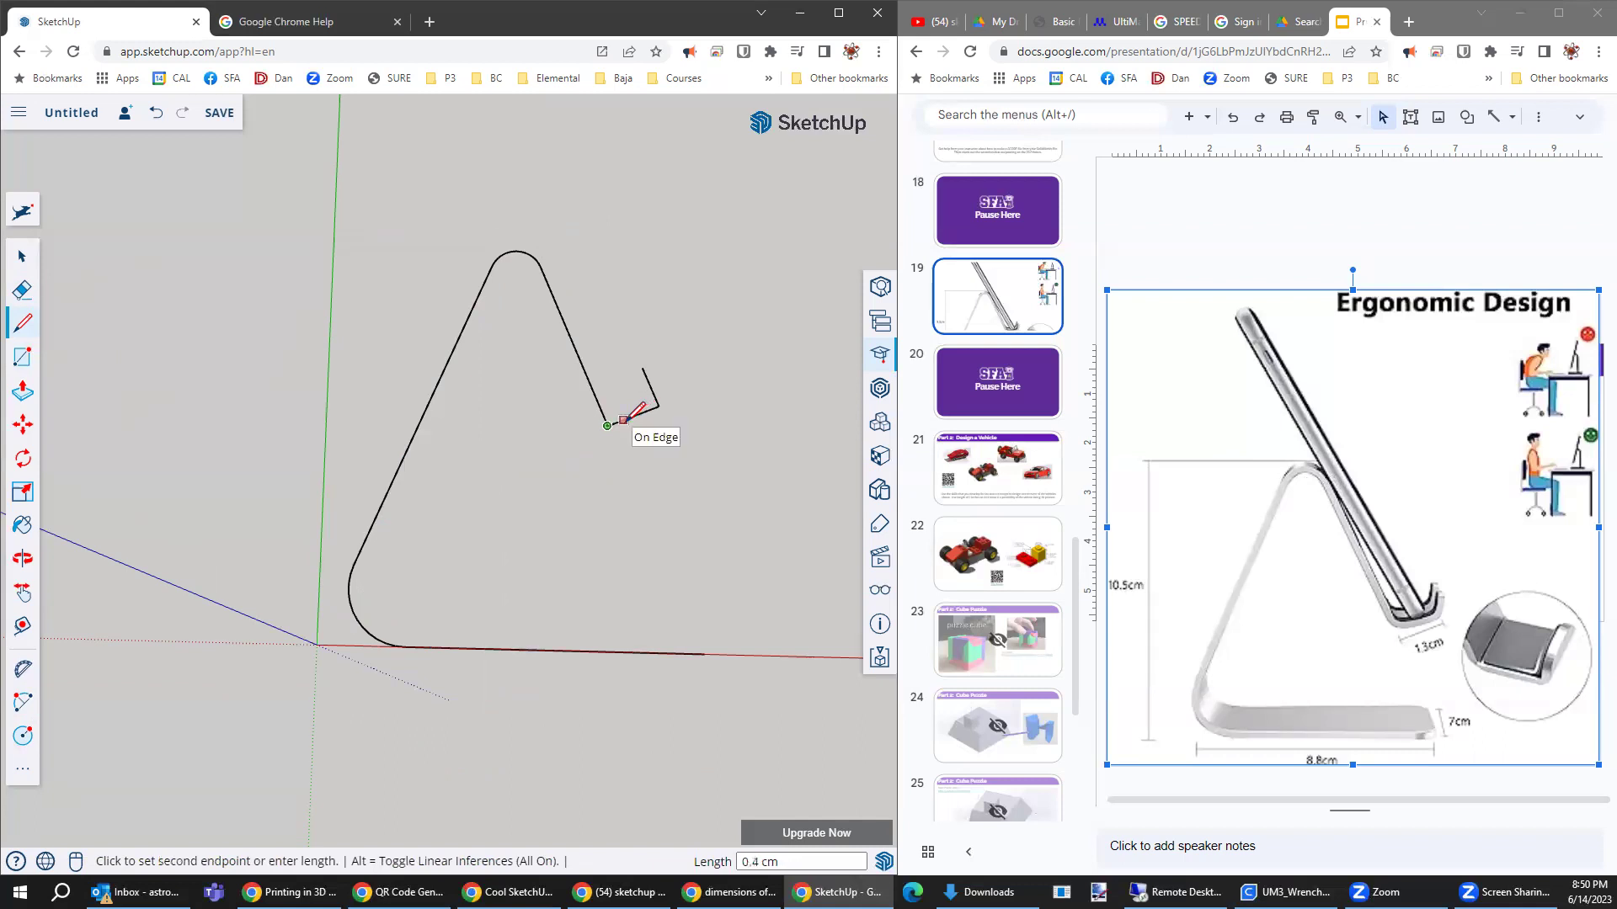
left_click(623, 420)
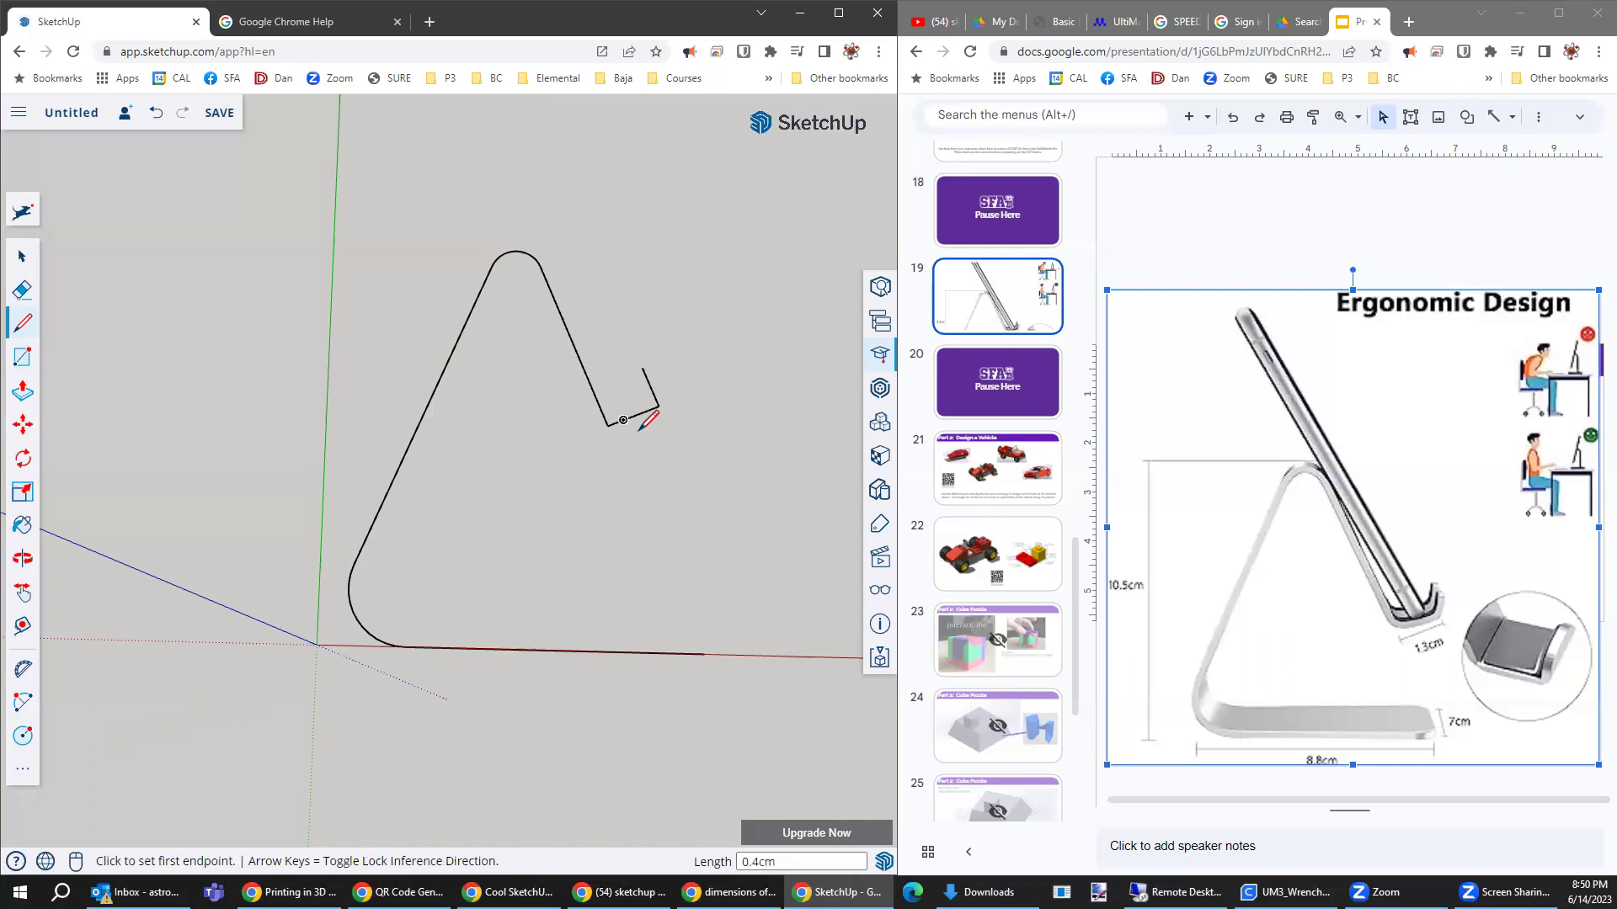
left_click(623, 420)
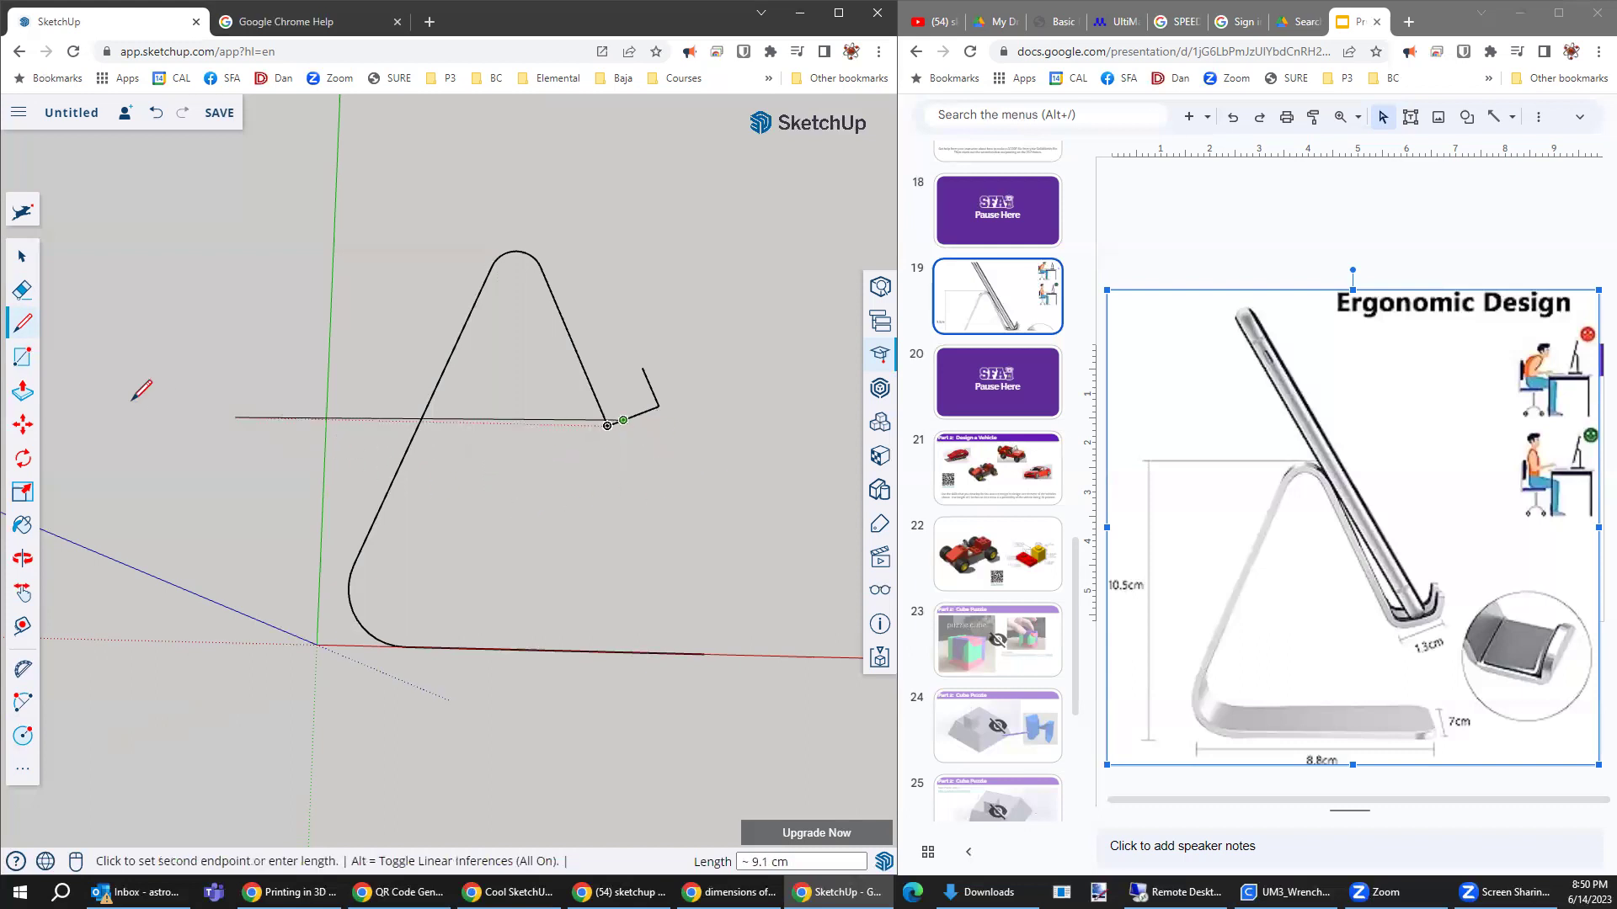
- Round the hook's inner corner with a 2 Point Arc of 0.4 cm radius from the mark to the right slanted side
left_click(19, 701)
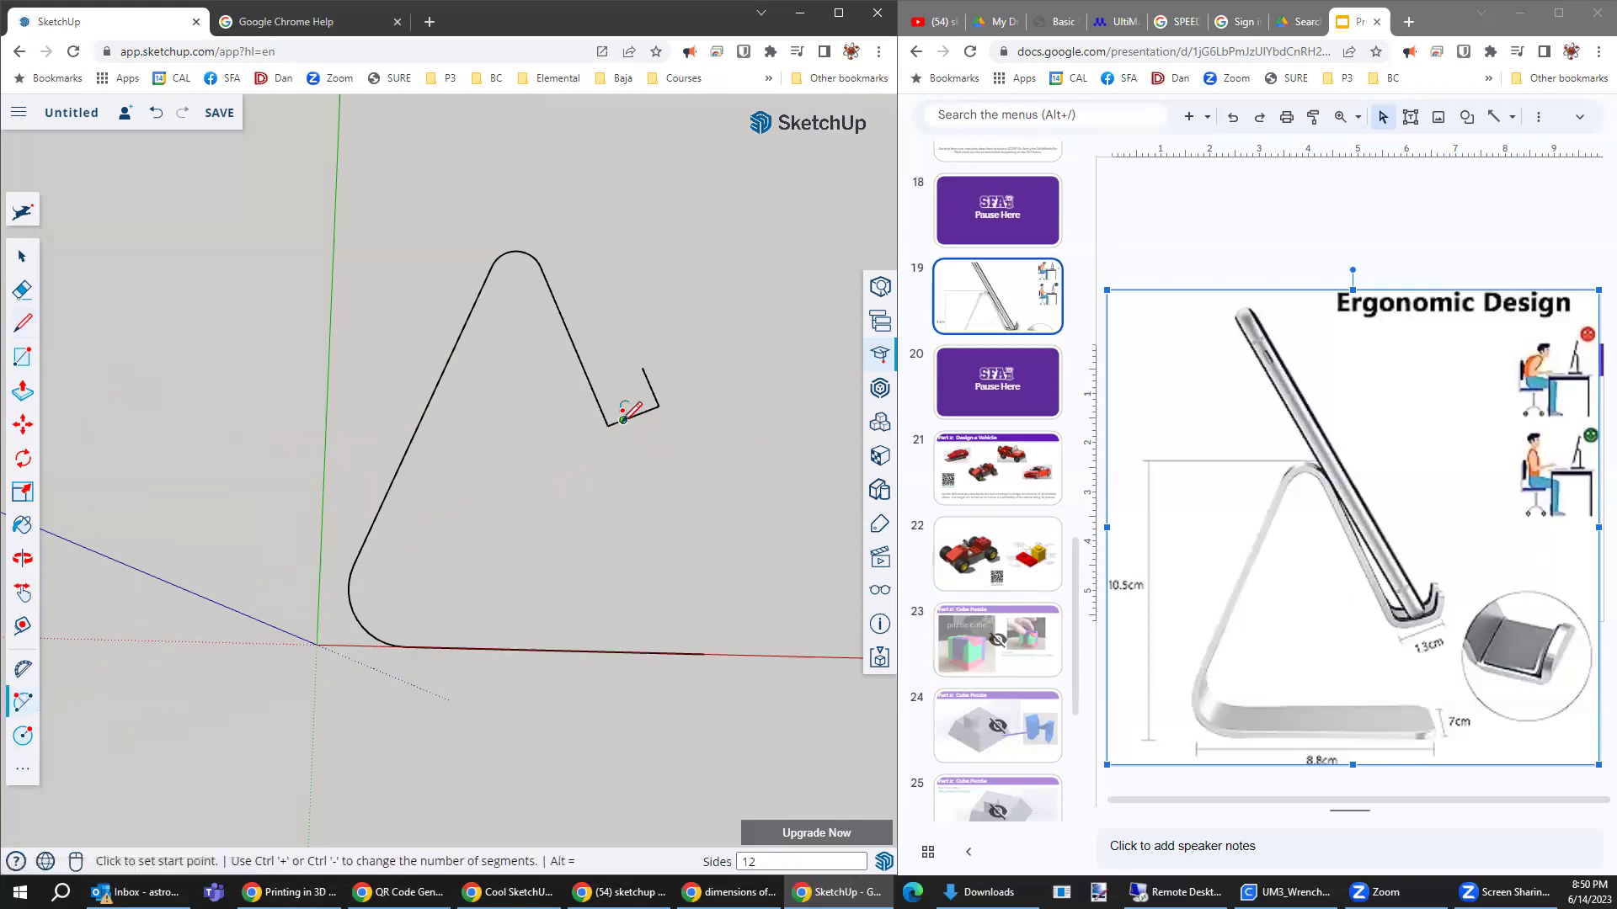
left_click(623, 420)
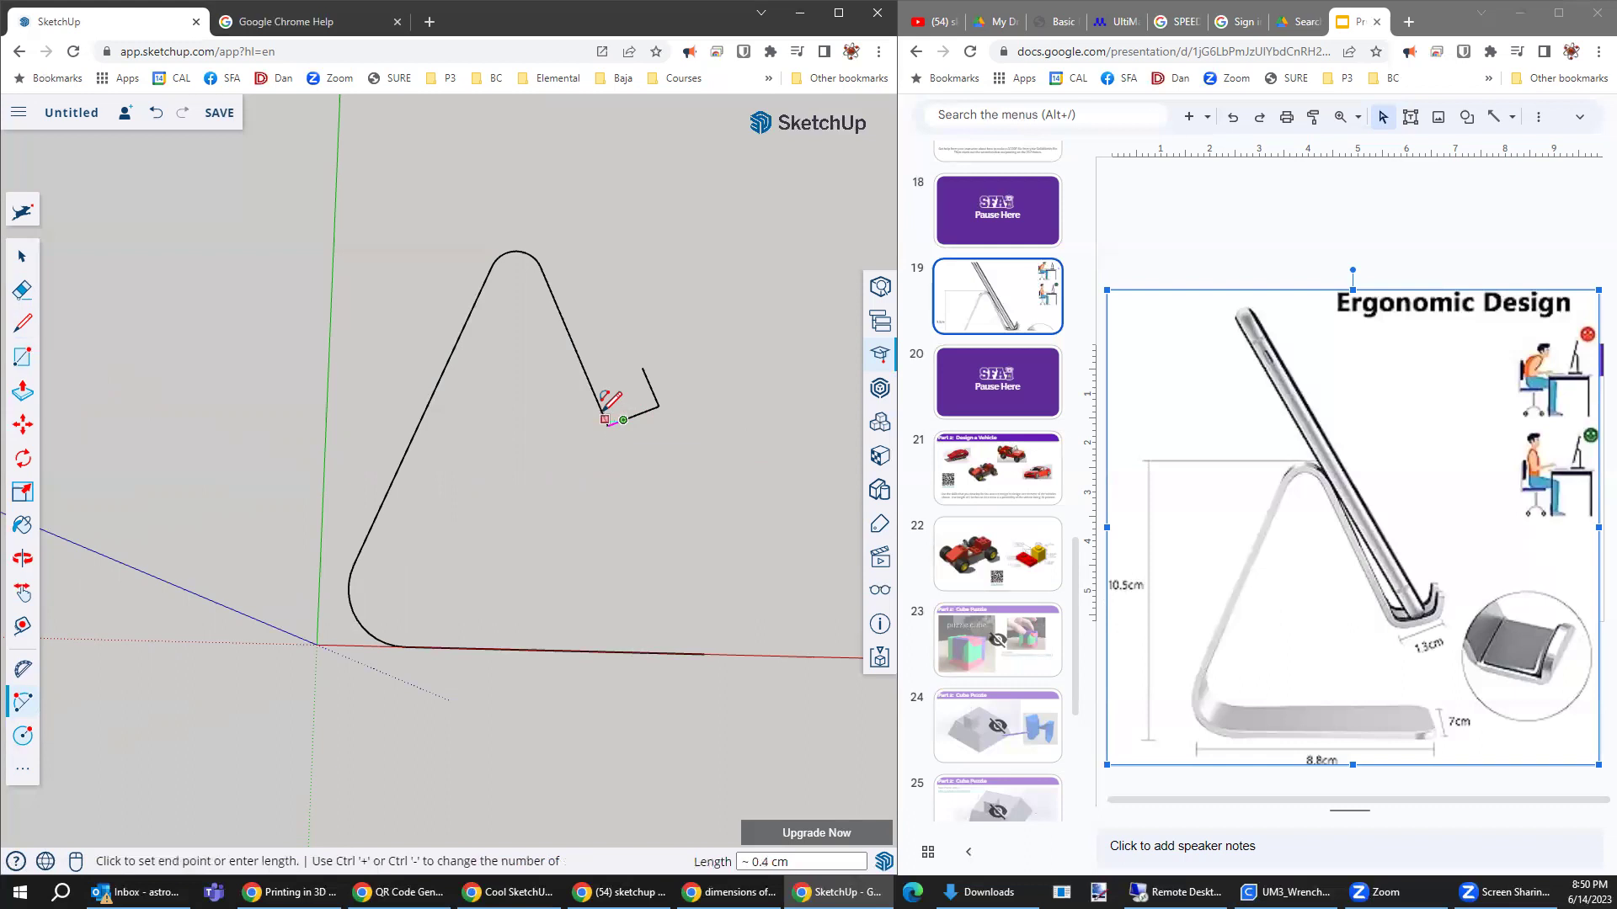
scroll(607, 427, "up", 4)
scroll(606, 471, "up", 2)
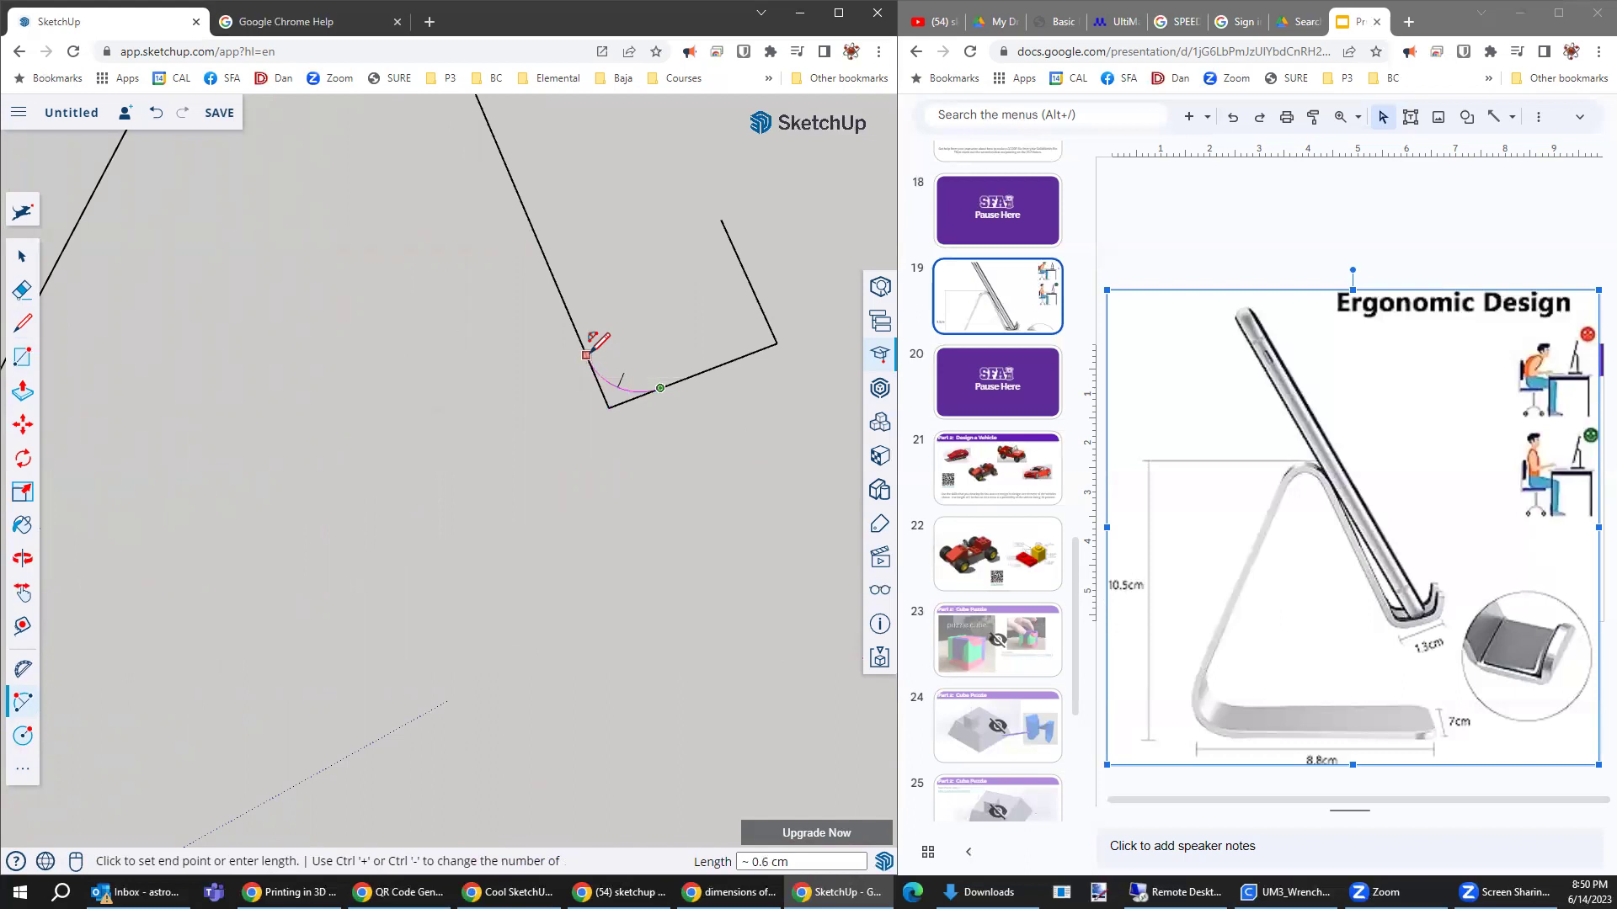
left_click(590, 357)
left_click(594, 362)
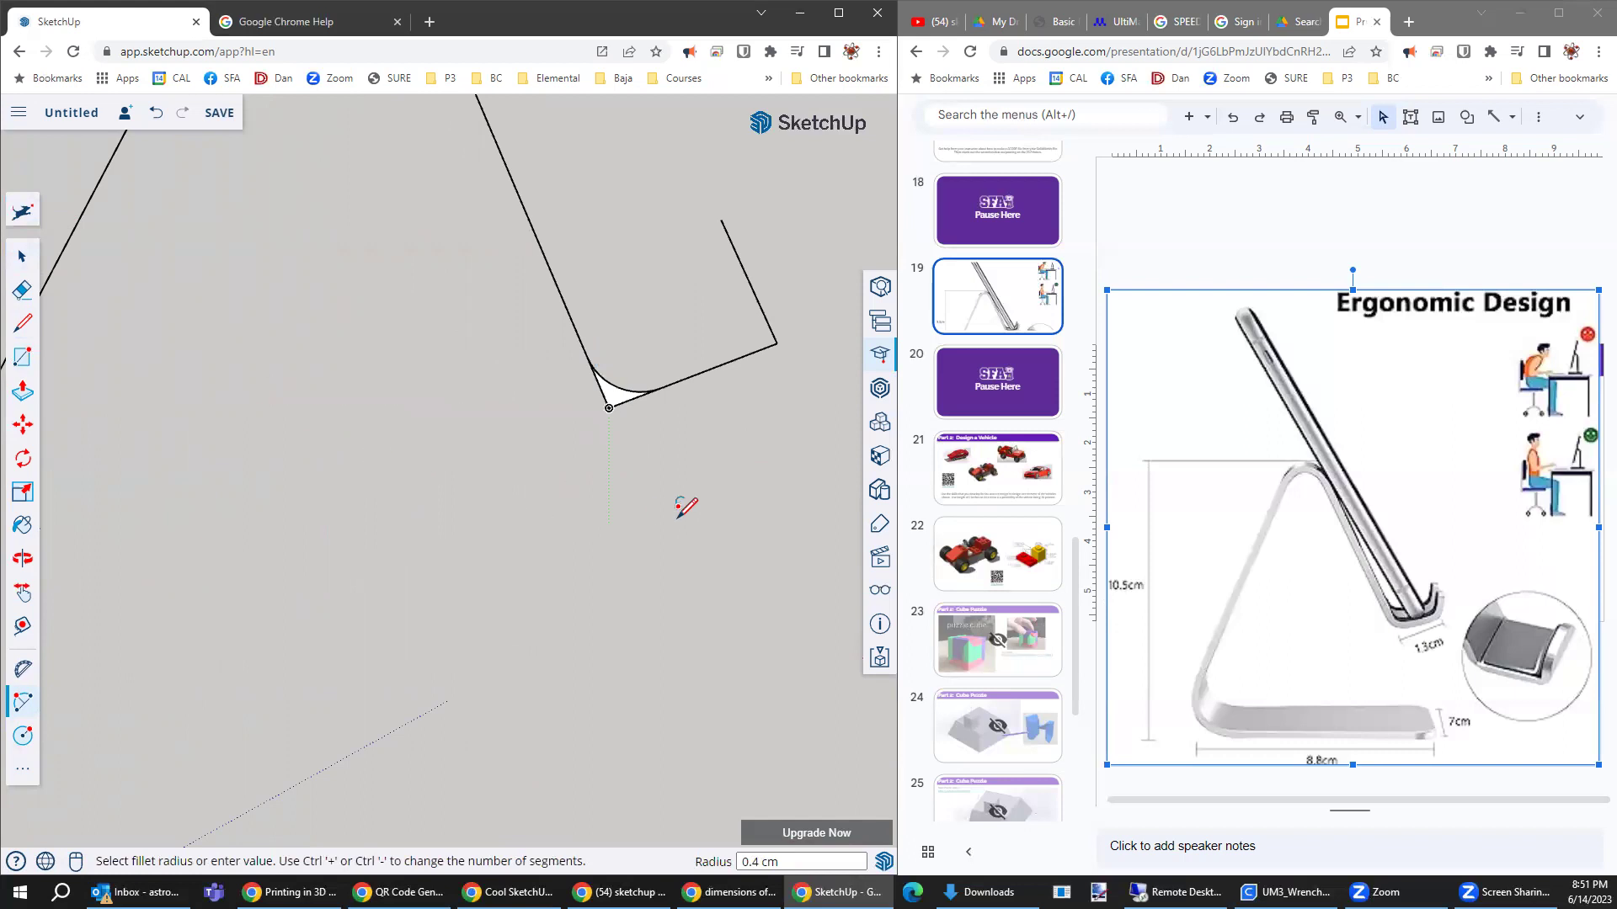
- Draw a 0.4 cm line from the hook's outer corner up along the lip to mark the rounding's start
left_click(23, 323)
left_click(776, 343)
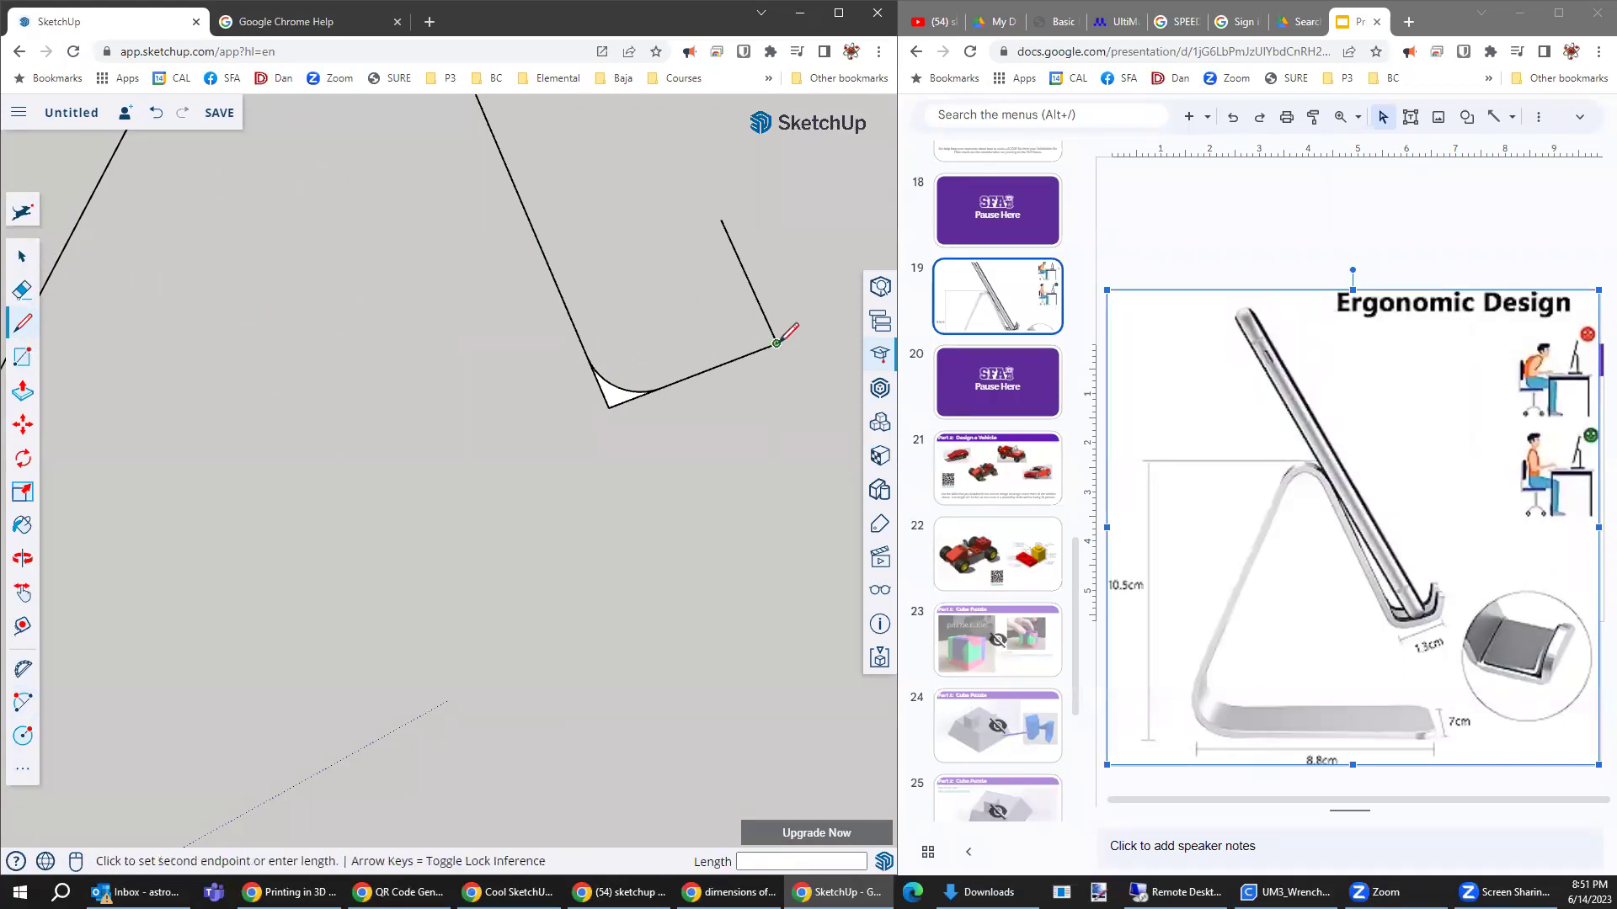
left_click(760, 298)
type("0.")
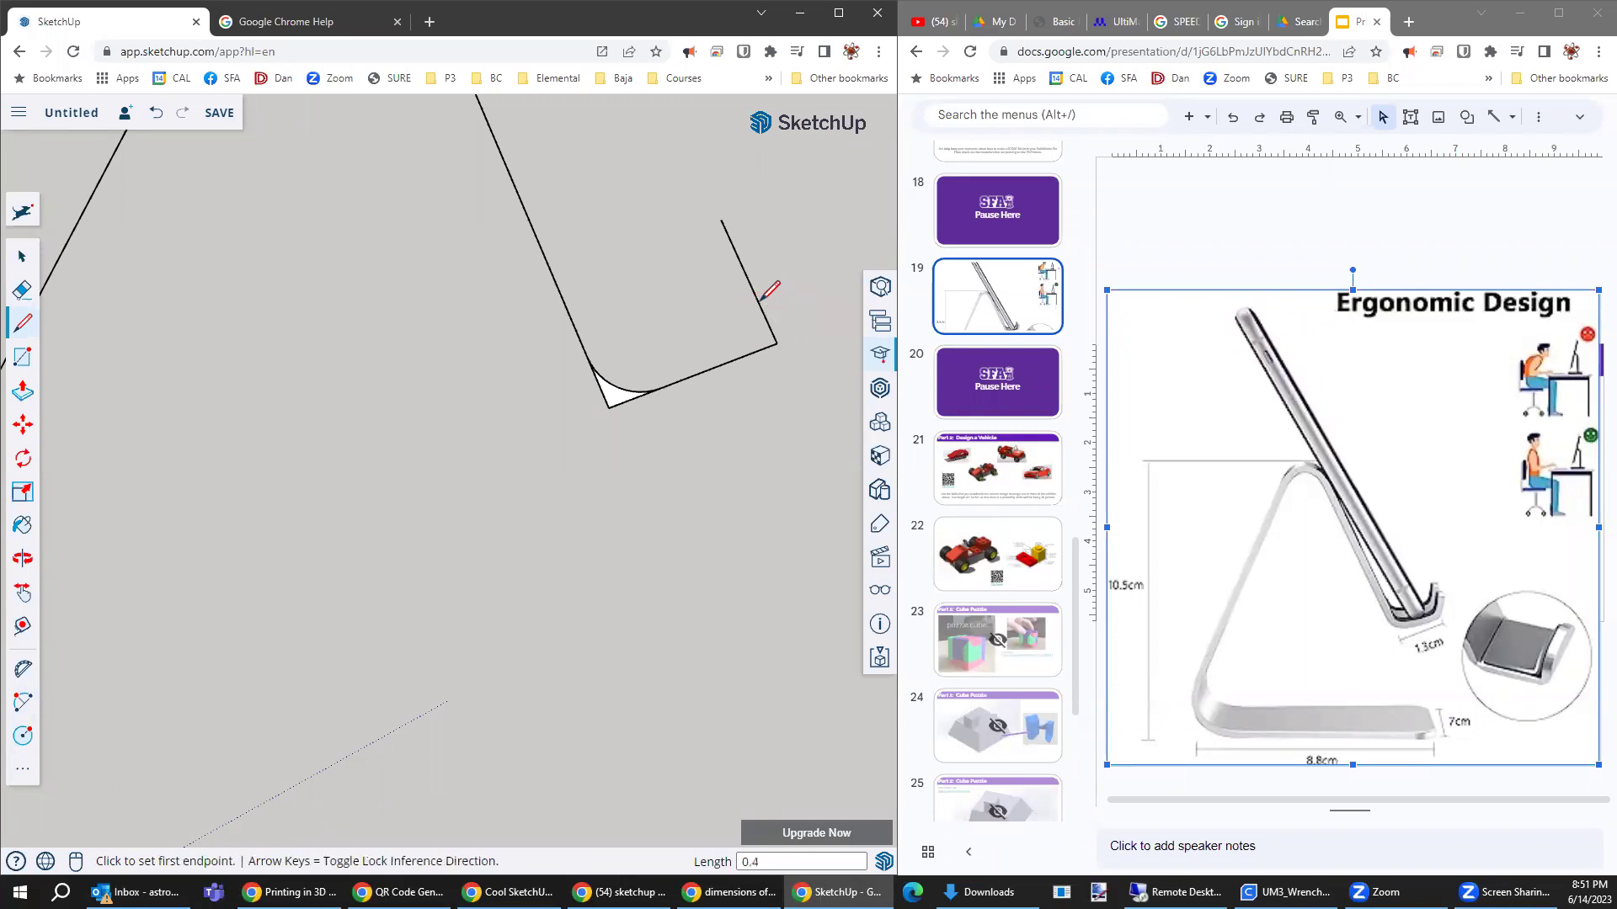
type("4cm")
left_click(755, 295)
- Round the hook's outer corner with a 2 Point Arc of 0.4 cm radius from the lip mark to the bottom edge
left_click(23, 702)
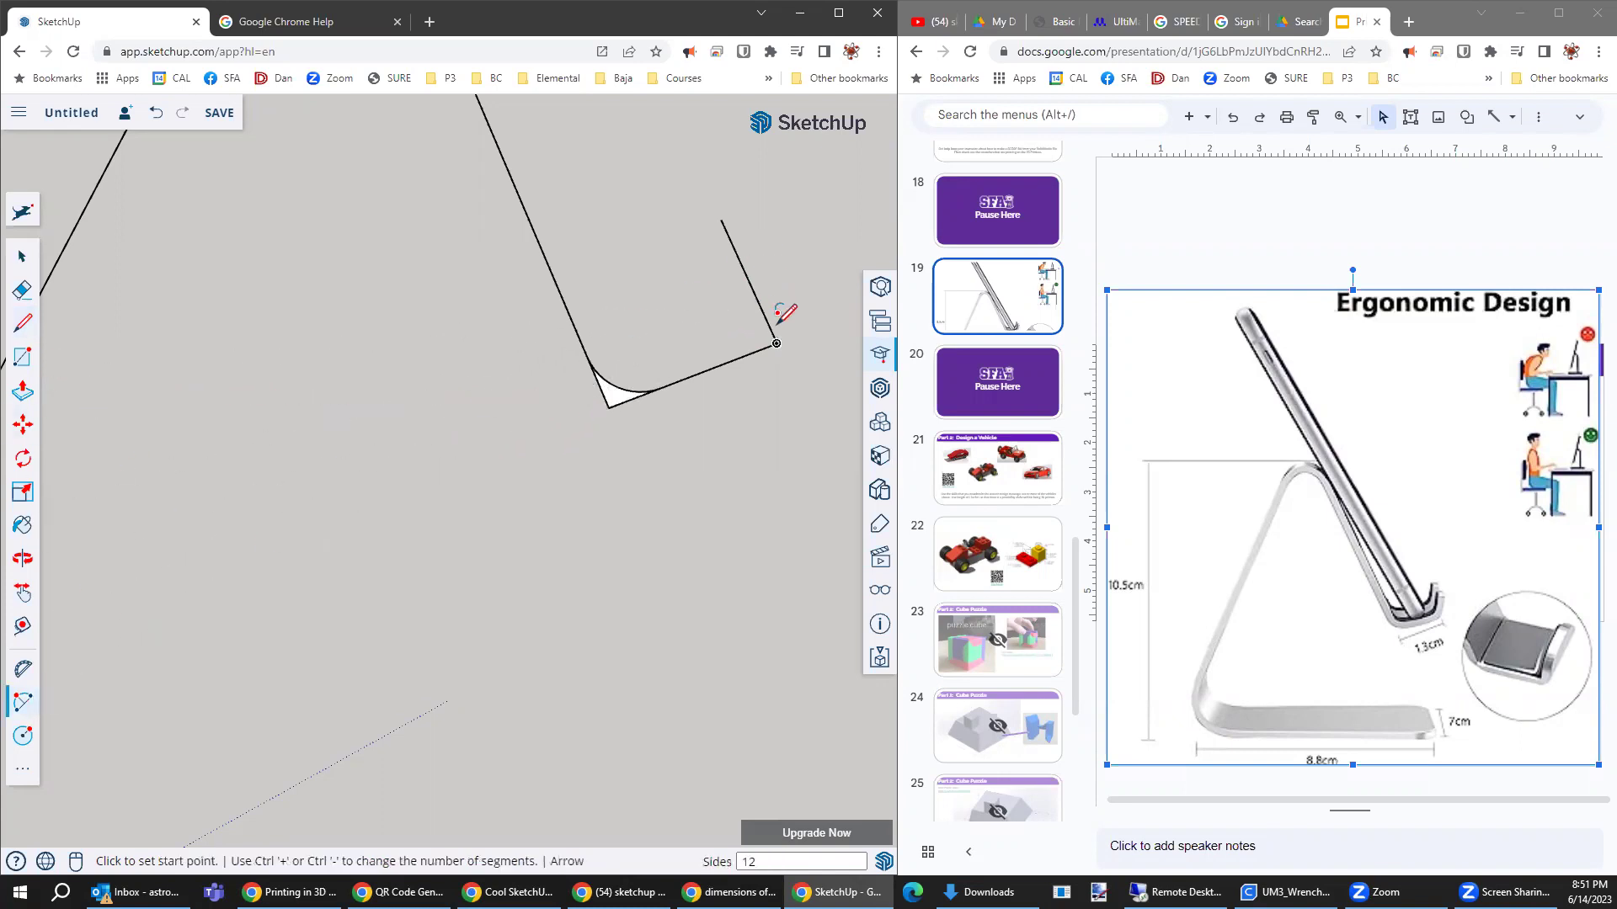
left_click(753, 292)
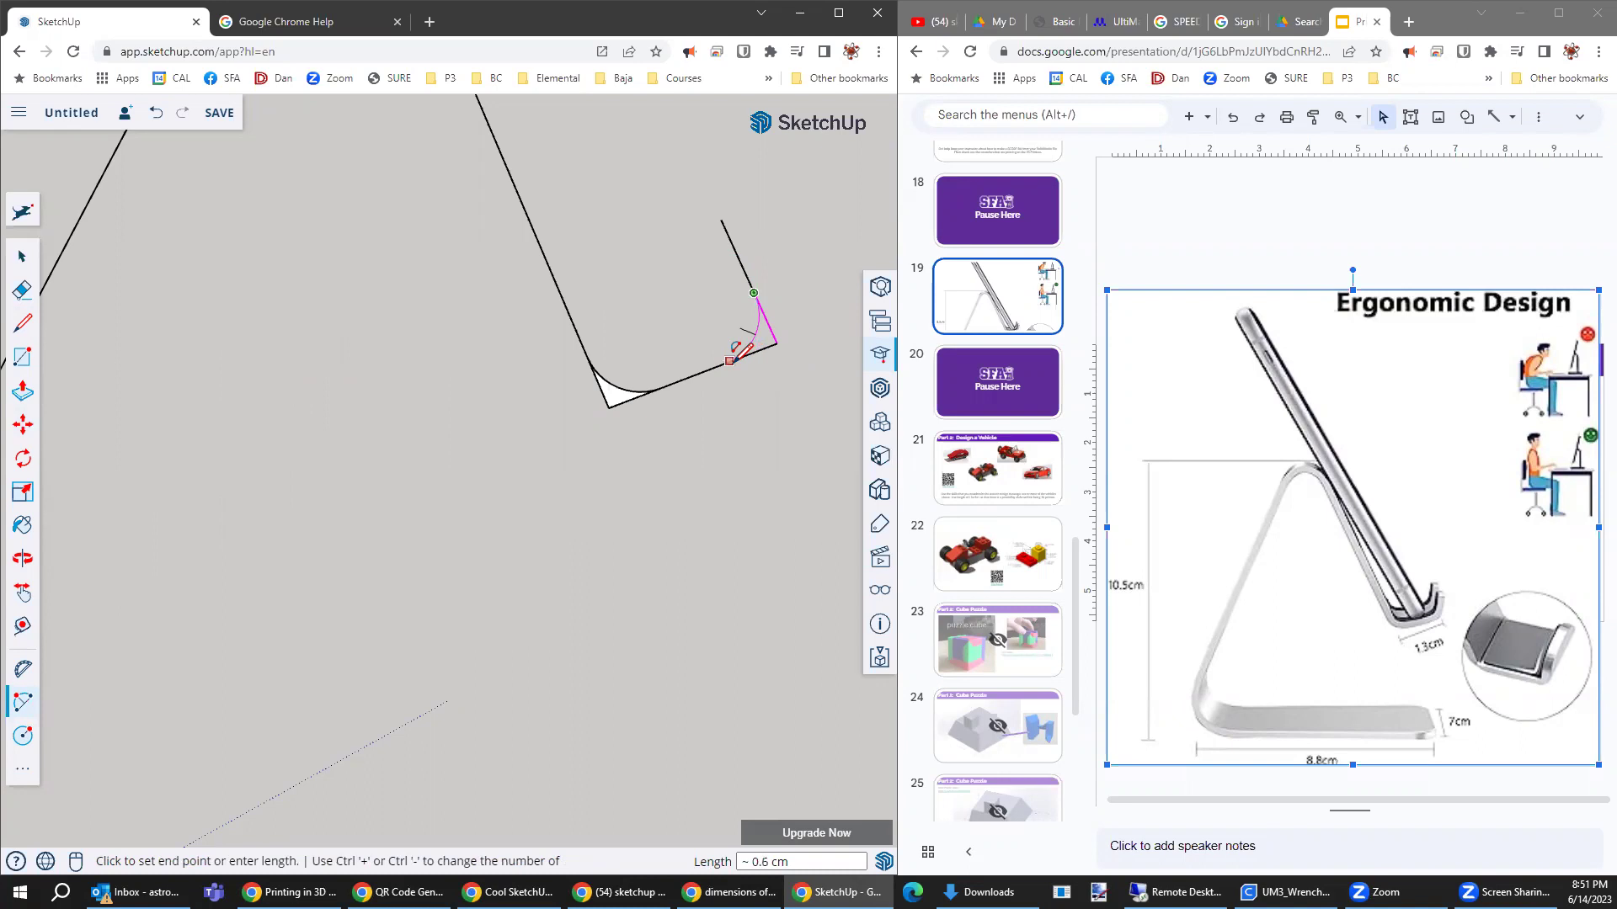
left_click(729, 361)
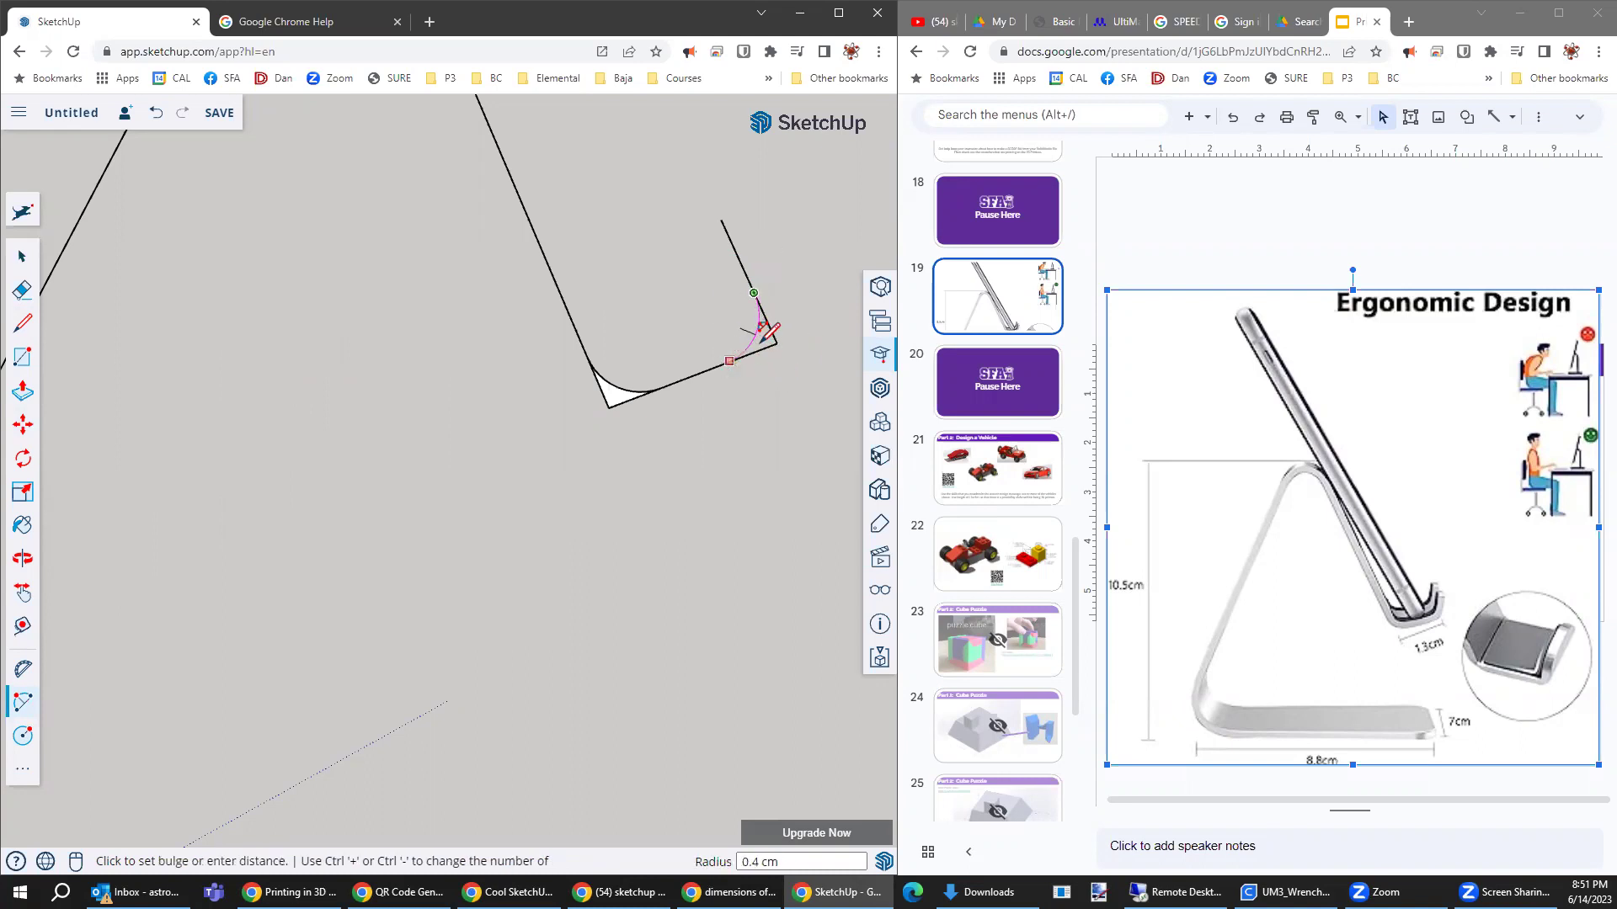
left_click(754, 337)
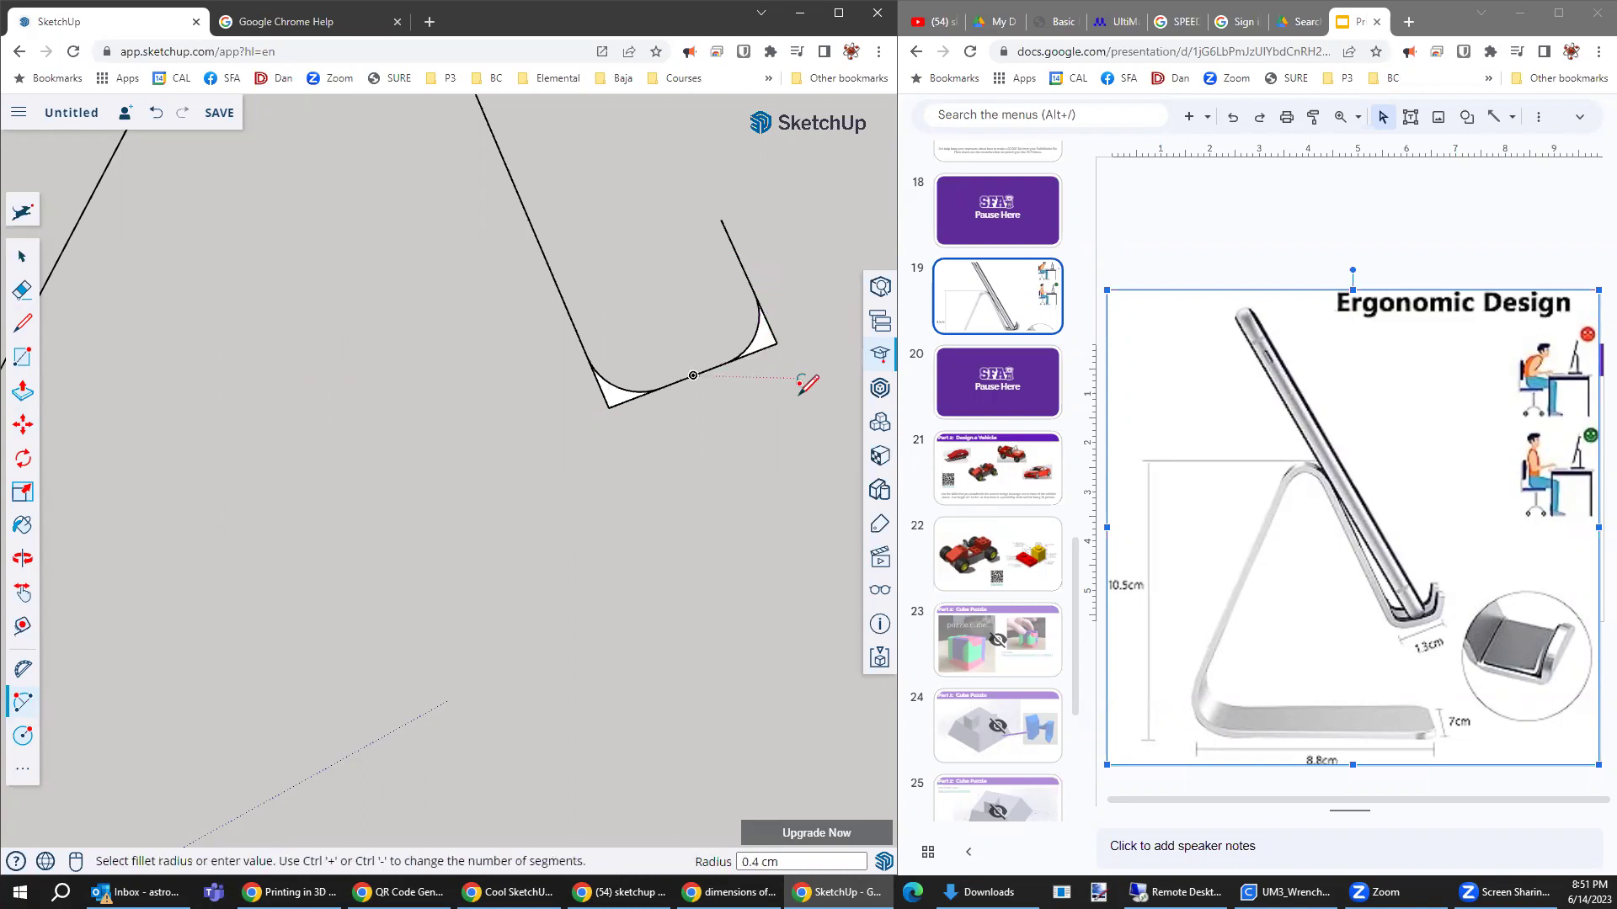
- Erase the leftover sharp corner edges outside both hook arcs
left_click(22, 288)
left_click_drag(760, 301, 758, 361)
left_click_drag(614, 387, 628, 400)
scroll(604, 520, "up", 2)
scroll(604, 518, "down", 6)
scroll(592, 587, "down", 1)
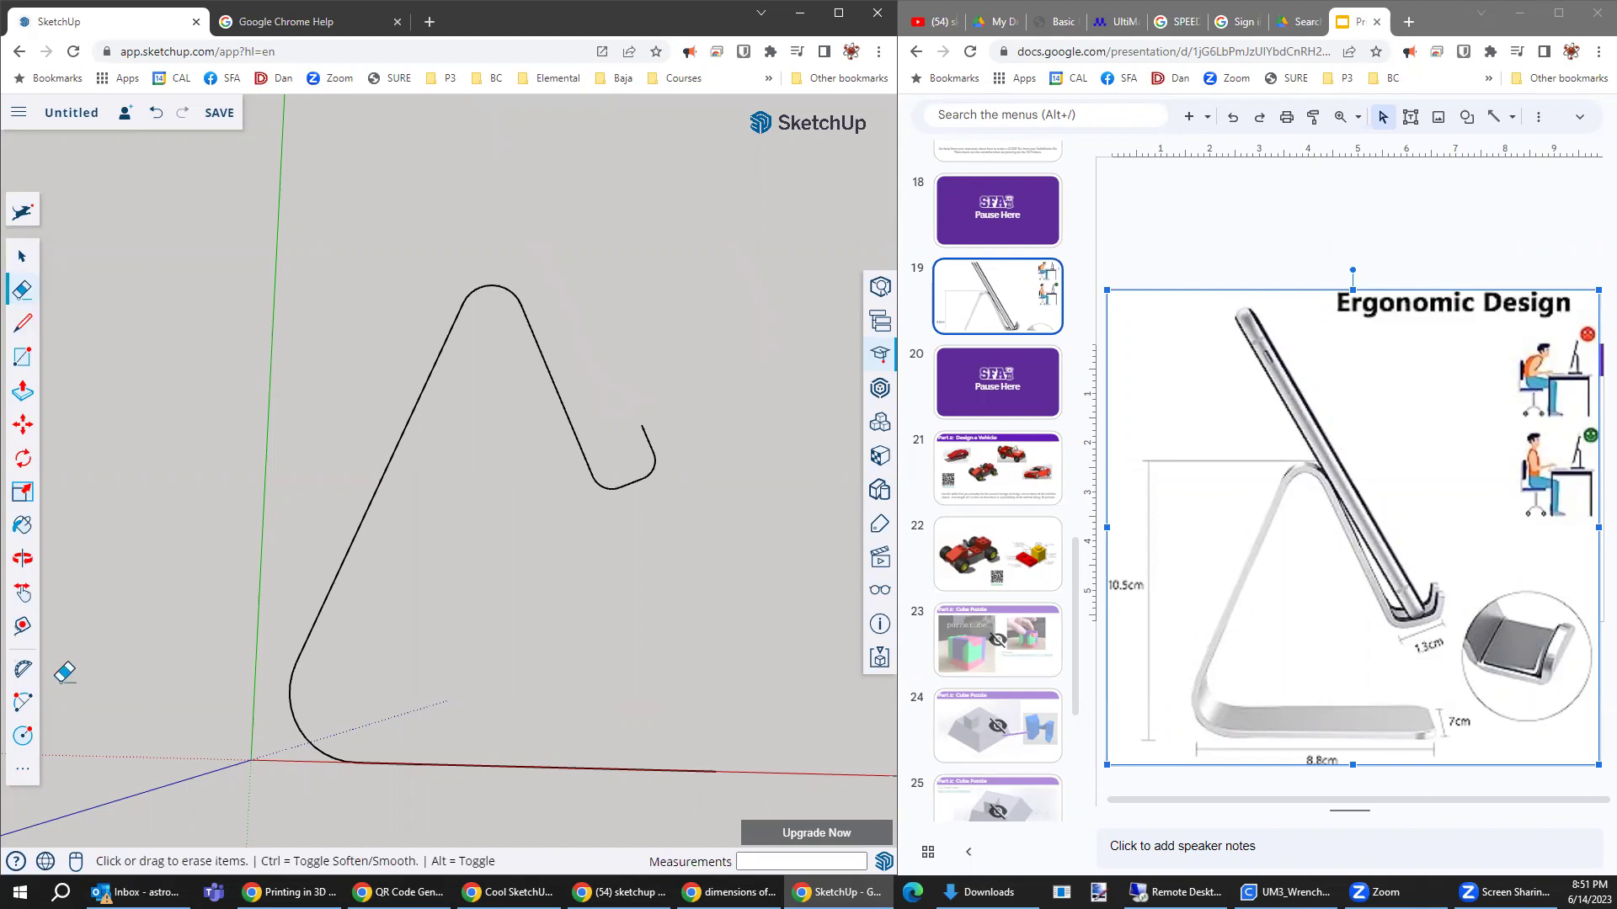
- Select the whole side profile and offset it 1 mm towards the inside of the triangle
left_click(23, 260)
left_click_drag(245, 224, 746, 807)
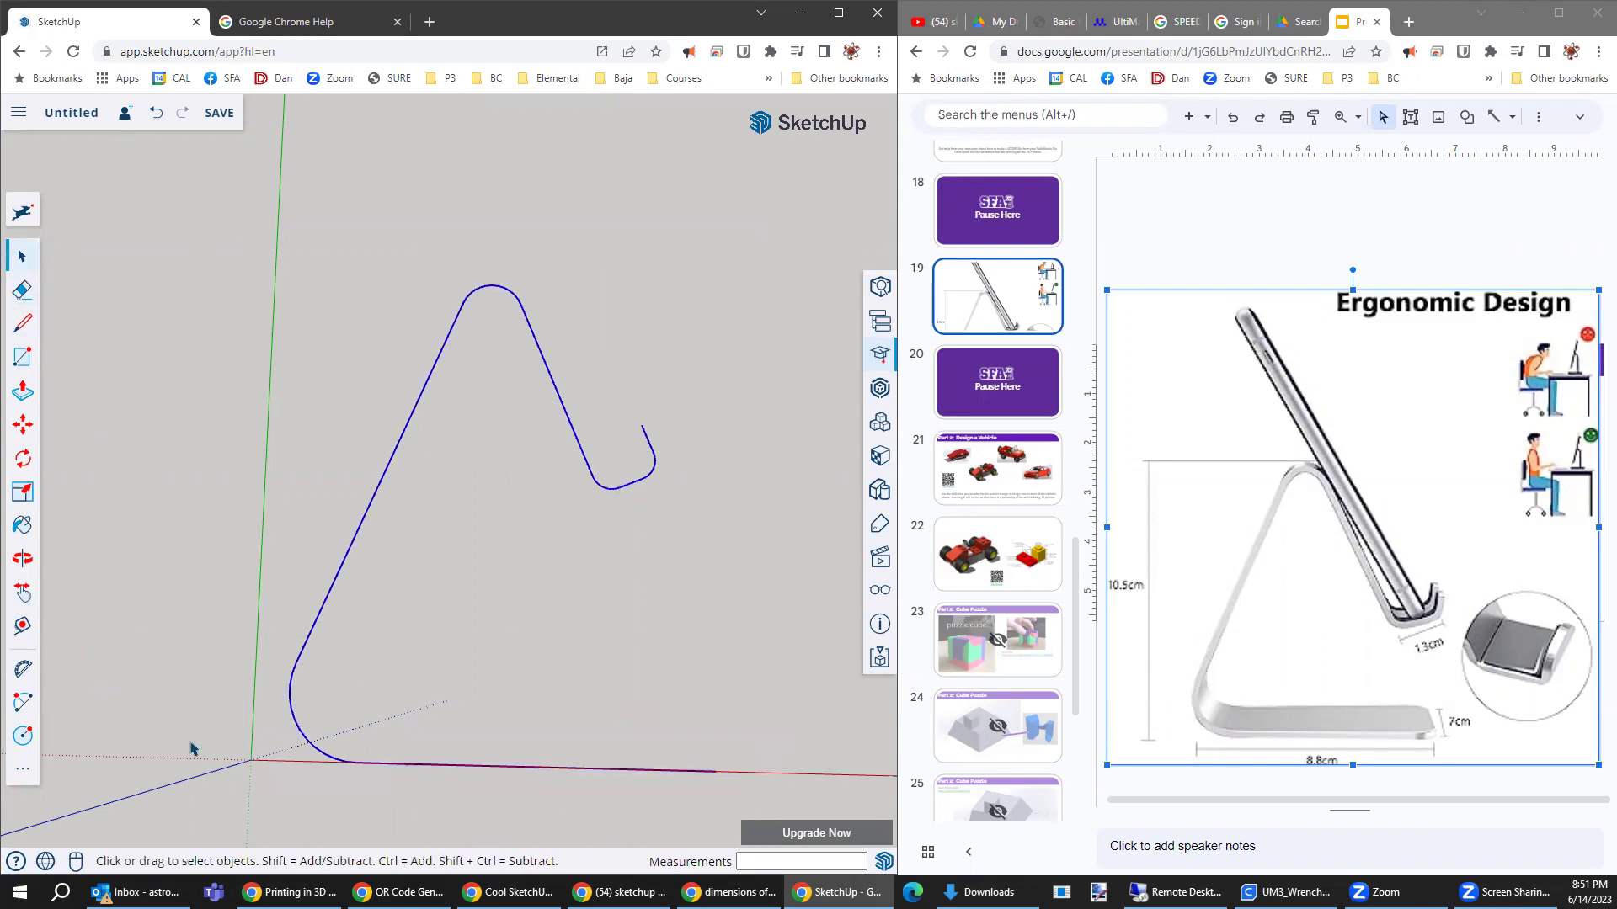
left_click(23, 768)
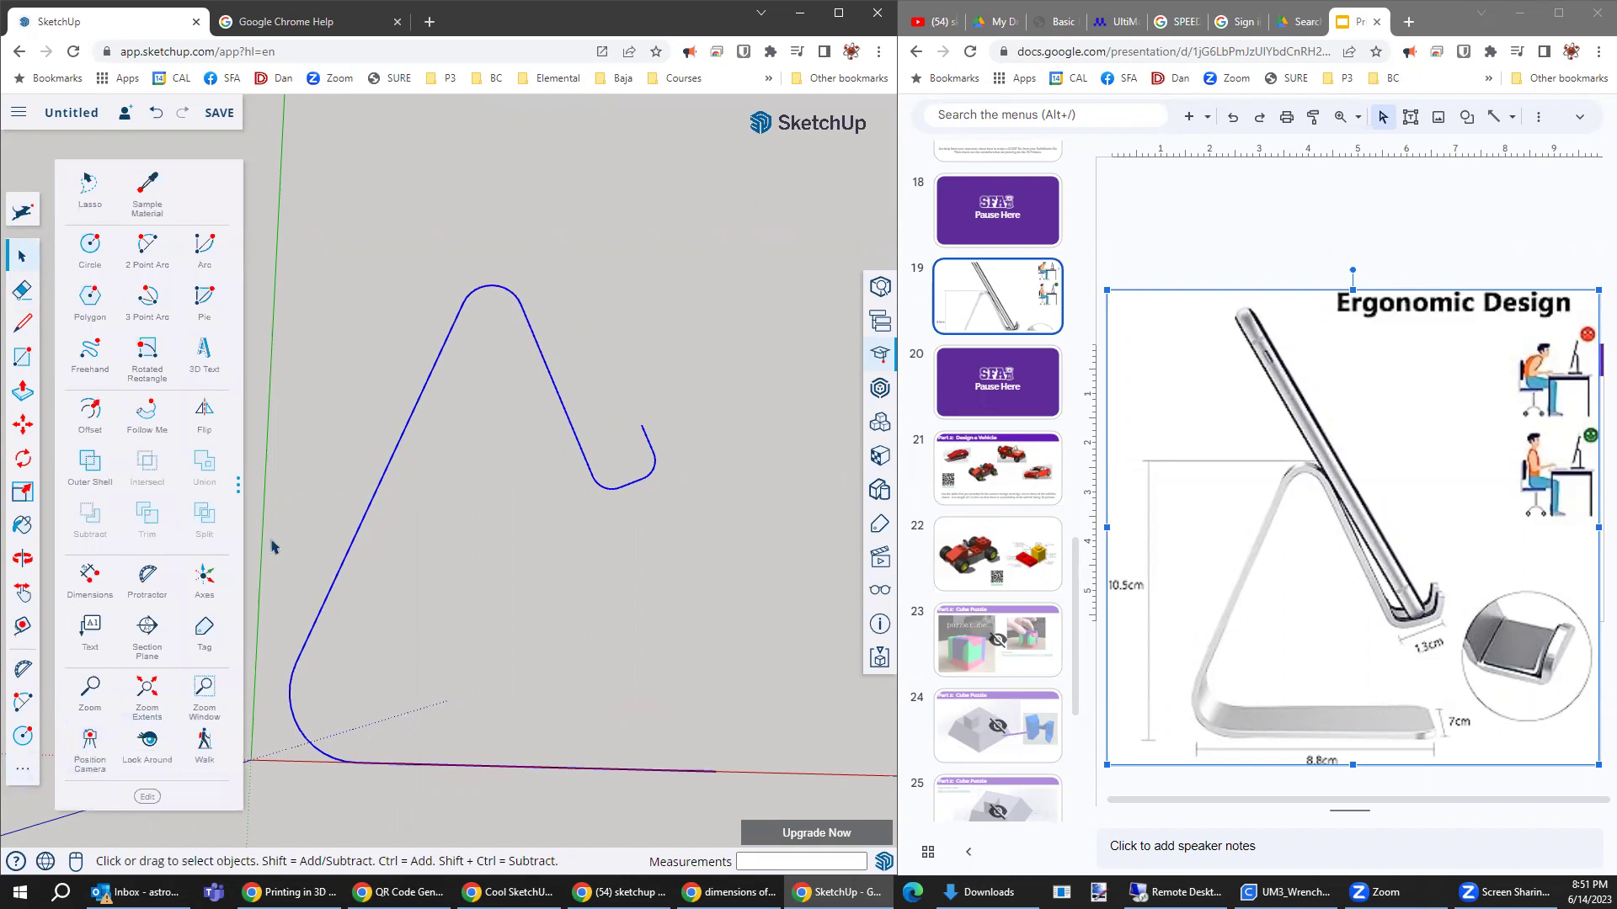
left_click(91, 412)
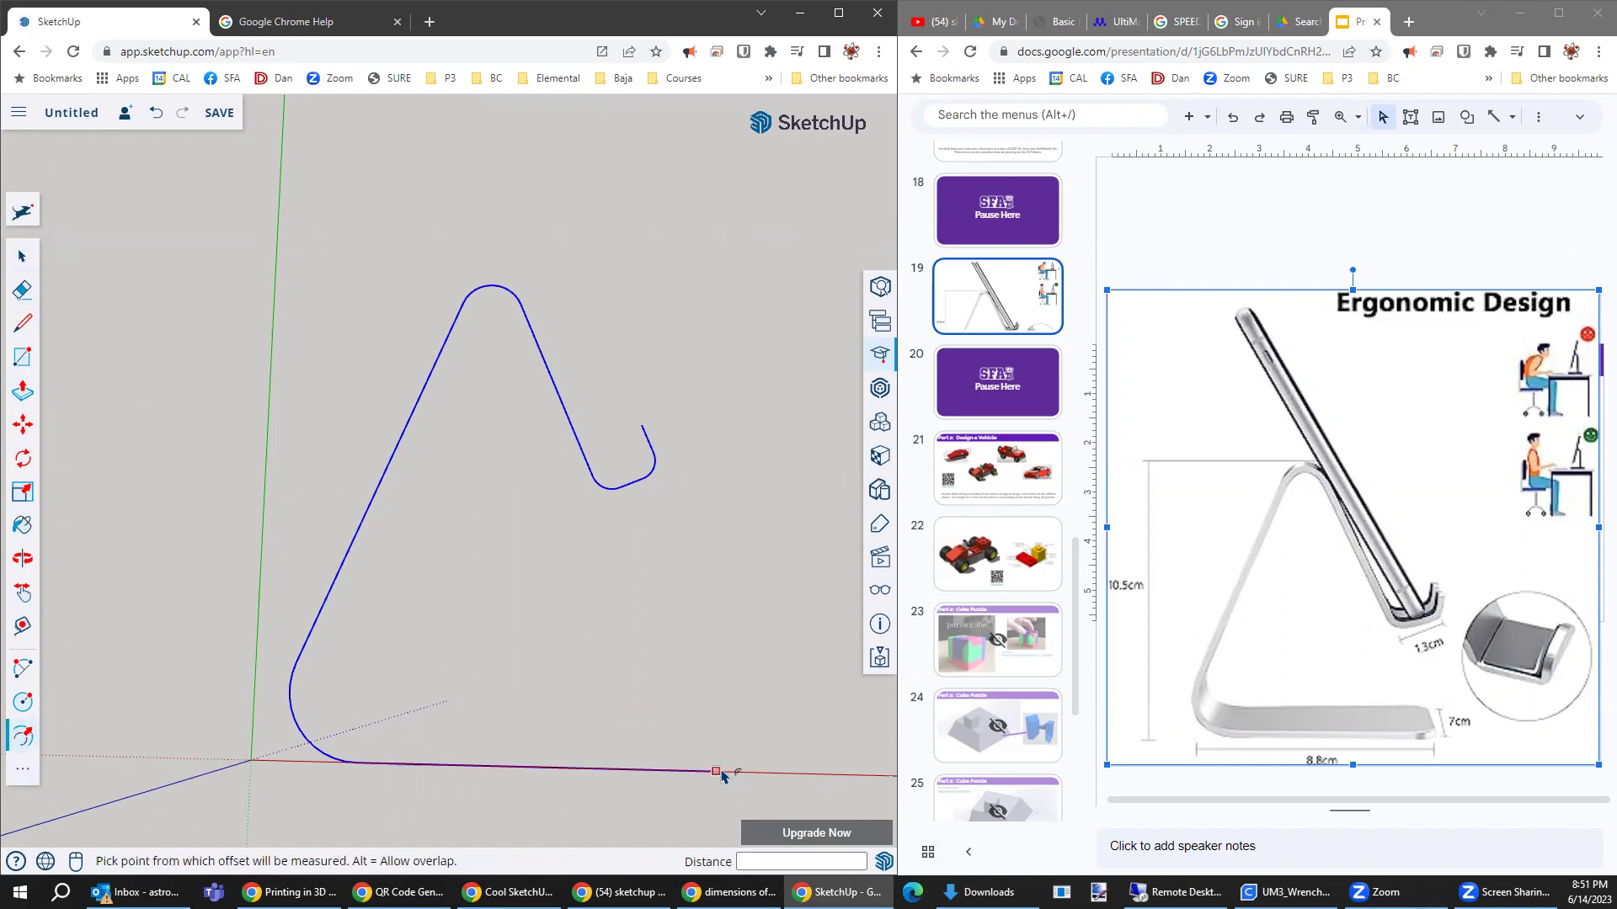
left_click(721, 773)
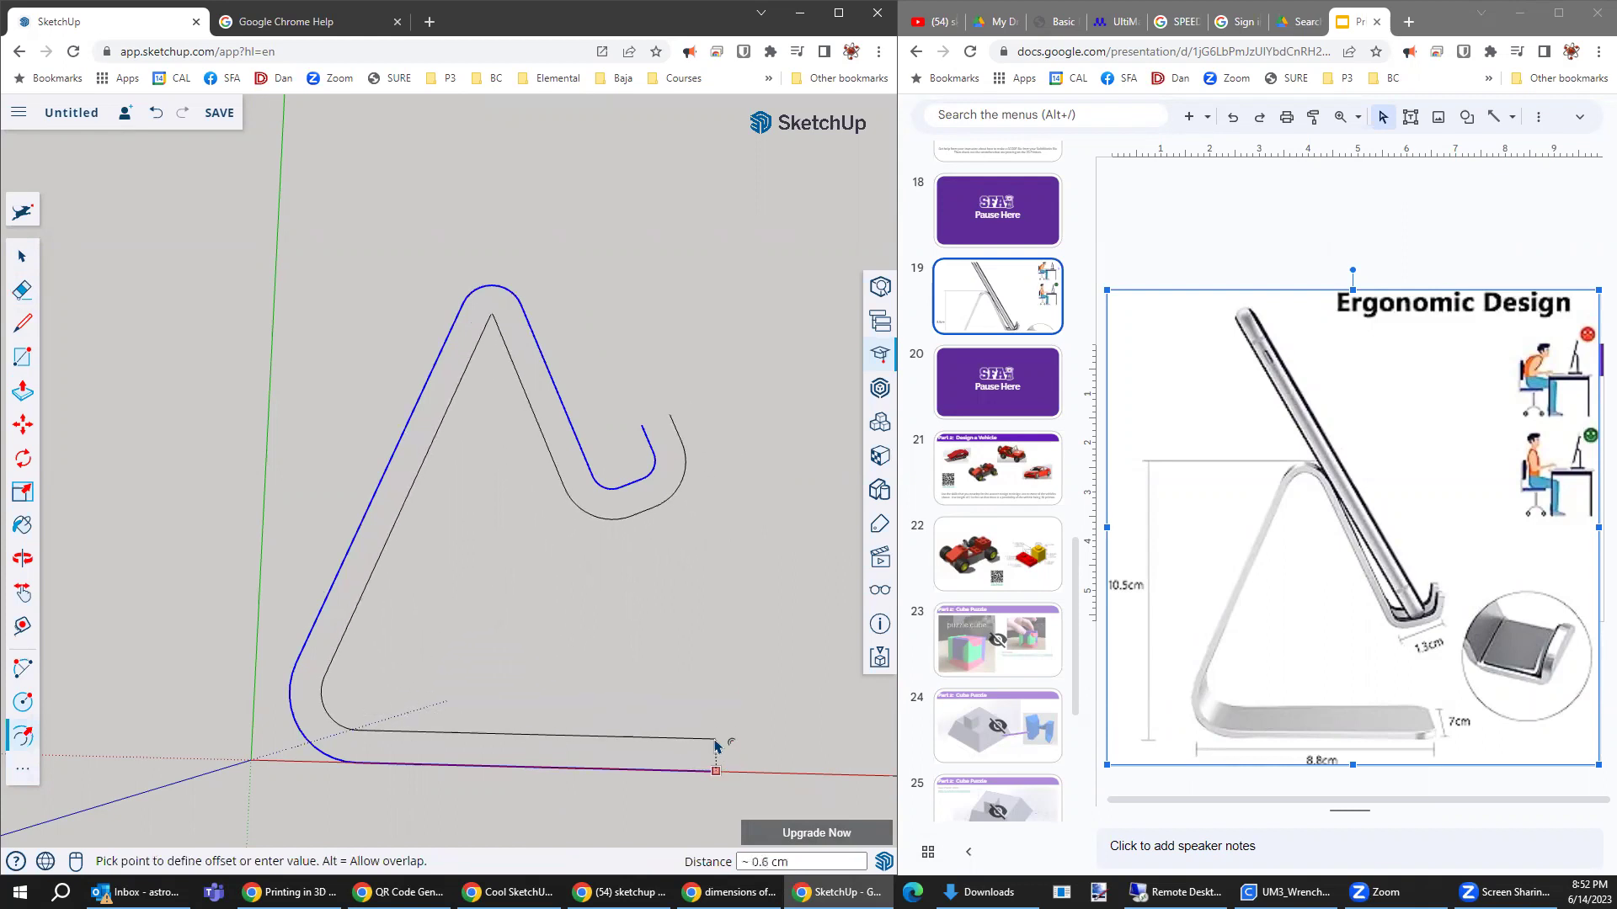
key("Return")
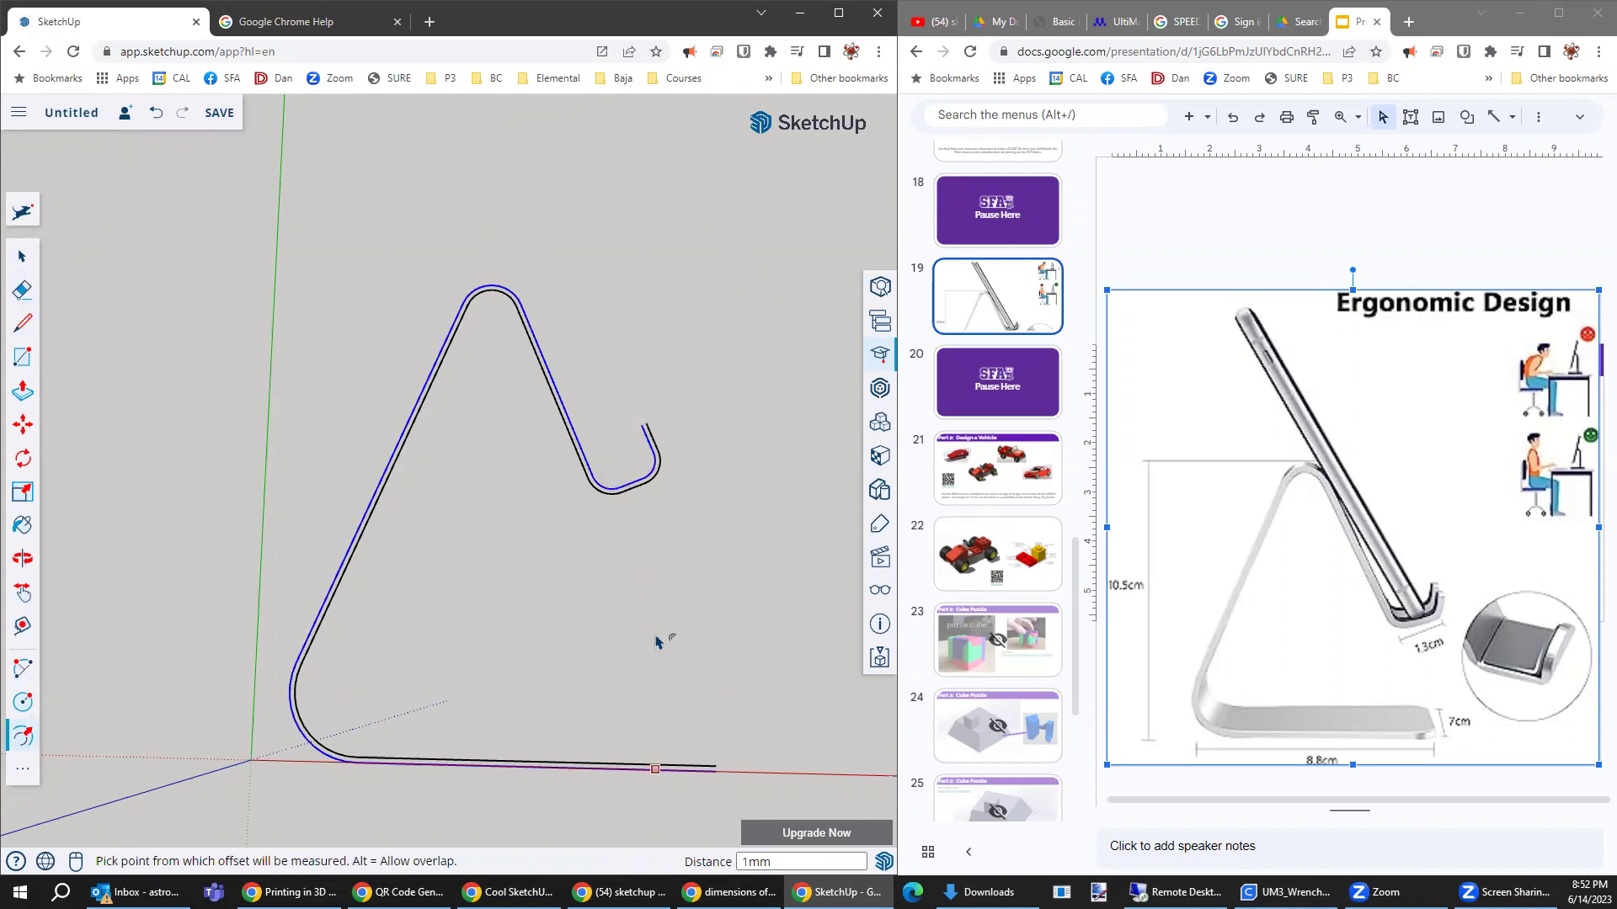
- Close the gap between the two offset outlines at the tip of the hook's lip with a short line
scroll(644, 427, "up", 2)
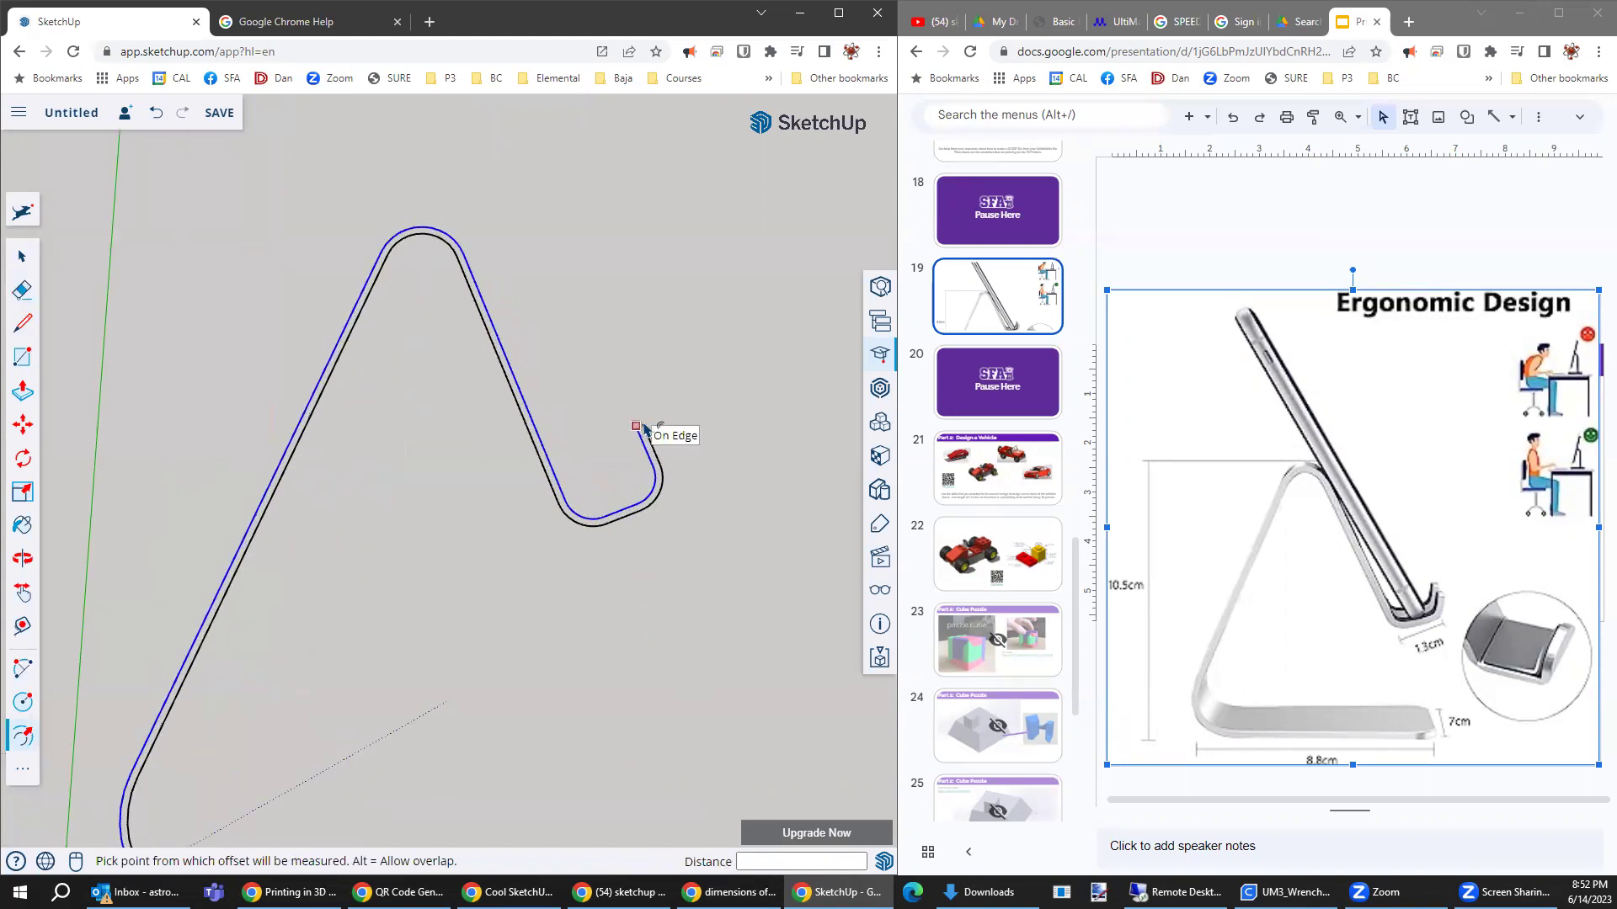
scroll(645, 428, "up", 3)
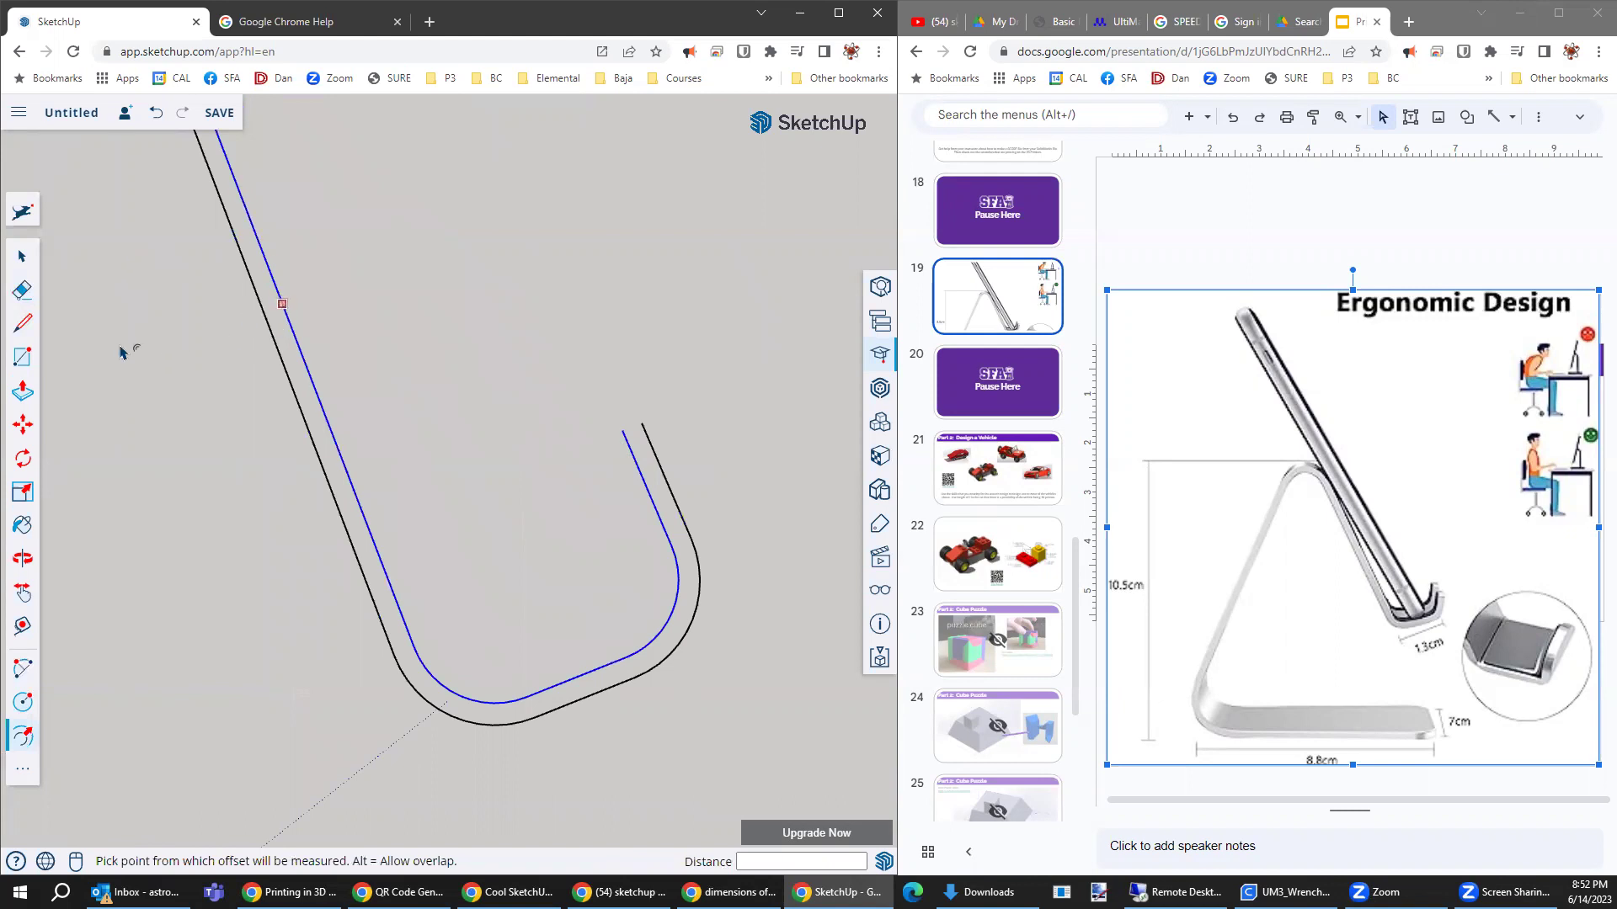
key("l")
left_click(622, 430)
left_click(636, 426)
key("Escape")
- Close the profile at the free end of the base with a 0.1 cm line between the two outlines
scroll(721, 506, "down", 2)
scroll(747, 722, "down", 2)
scroll(752, 713, "down", 2)
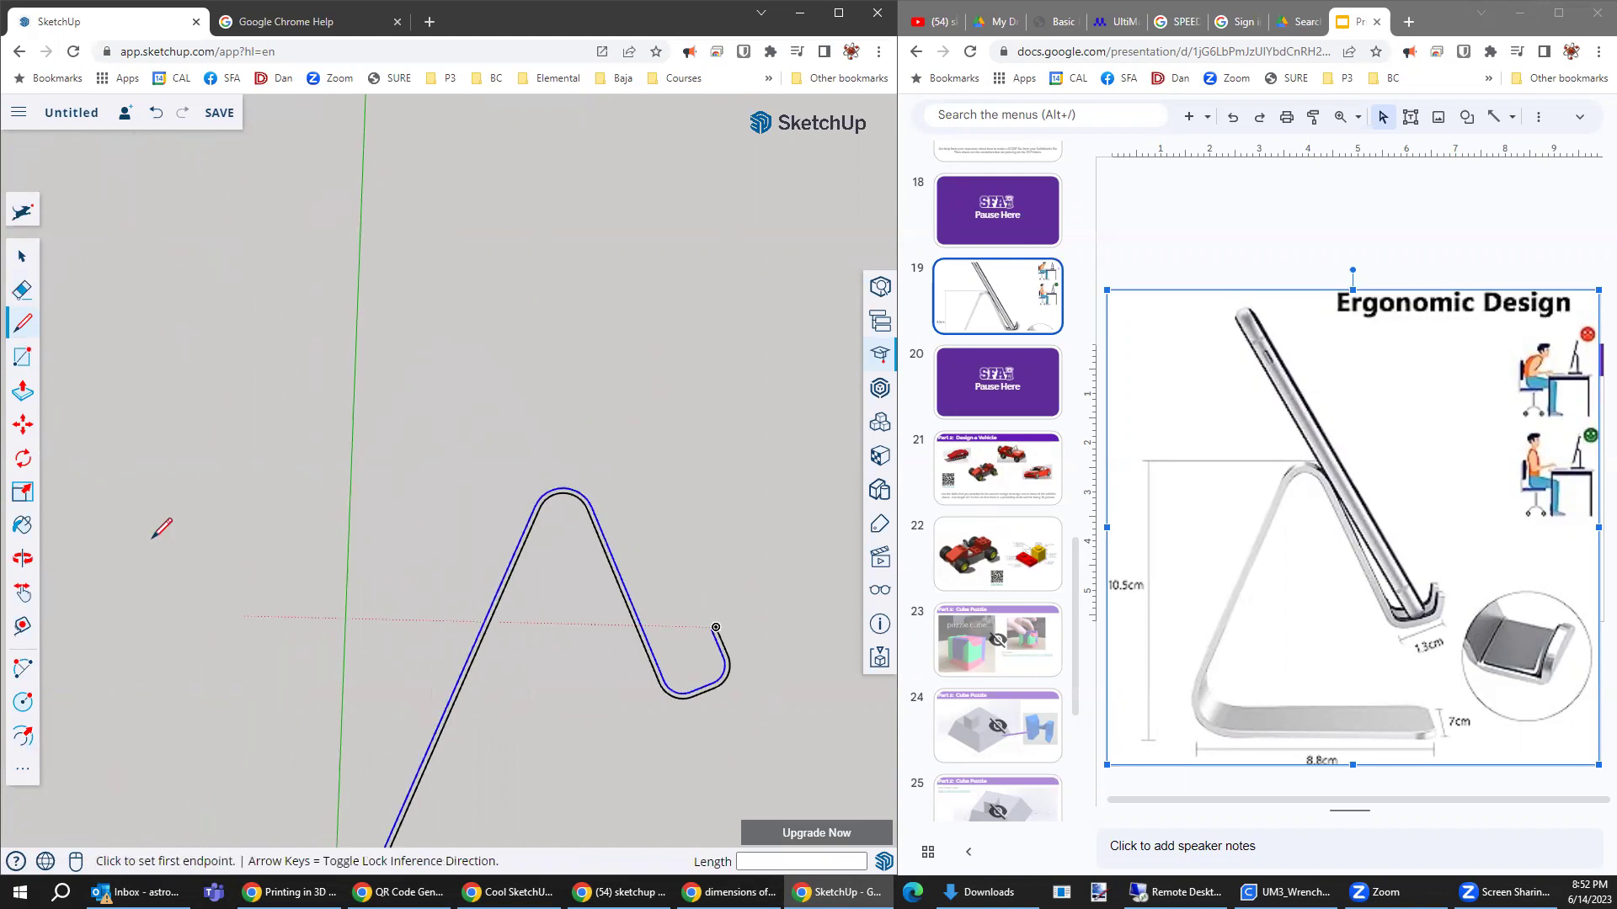
left_click(23, 594)
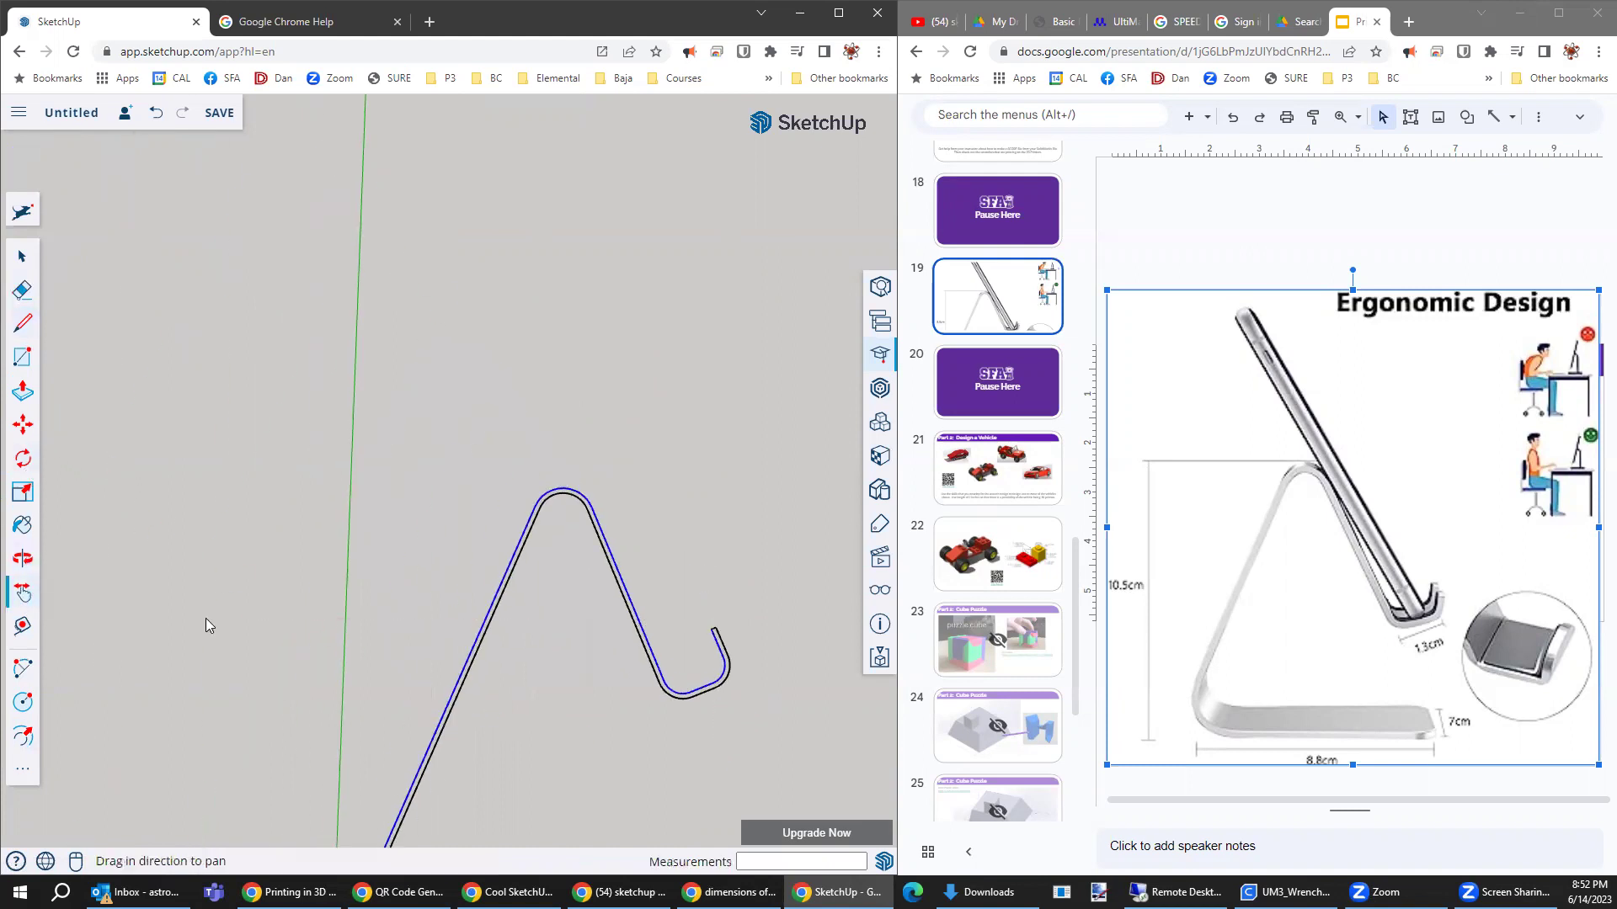
mouse_move(593, 699)
left_mouse_down()
mouse_move(542, 578)
mouse_move(368, 310)
left_mouse_up()
scroll(471, 581, "up", 5)
scroll(495, 583, "up", 2)
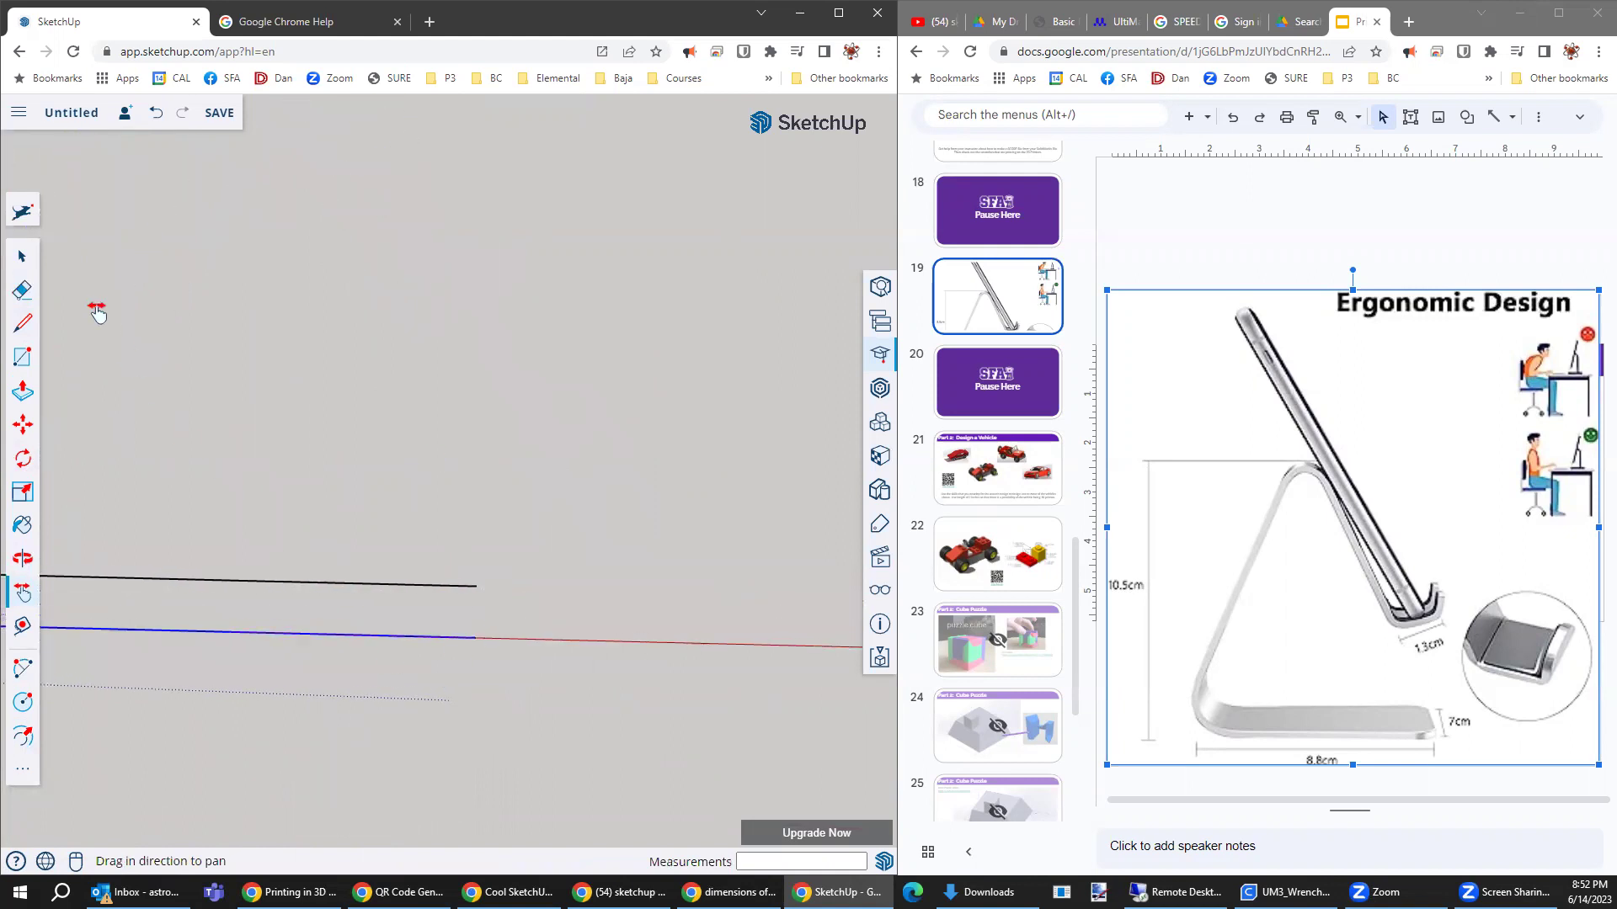
left_click(23, 323)
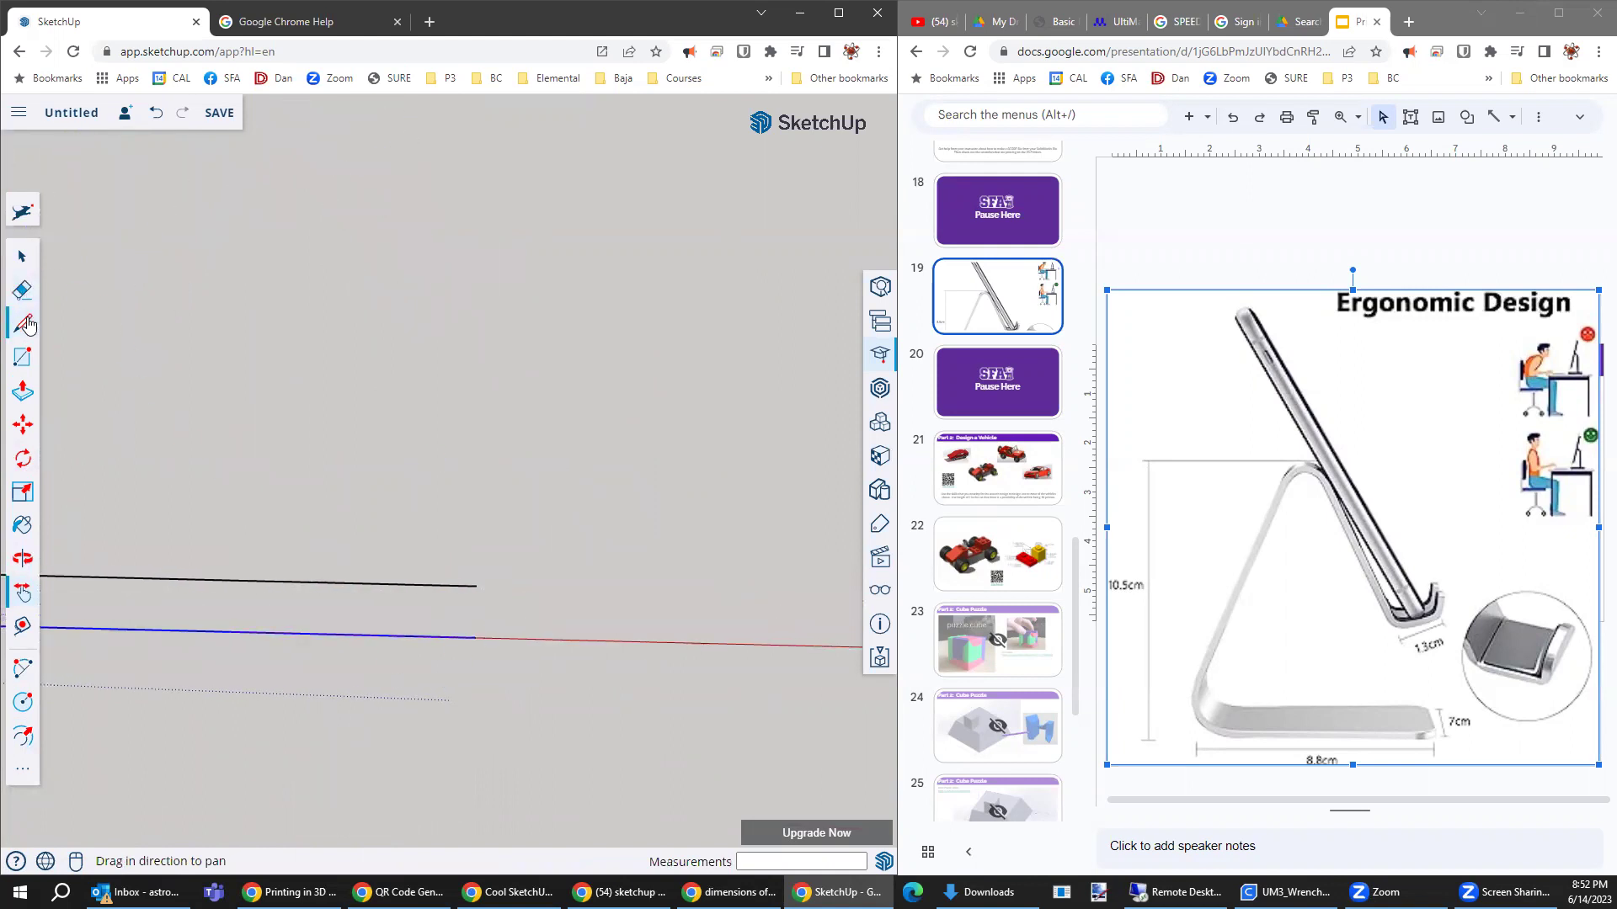
left_click(475, 586)
left_click(476, 638)
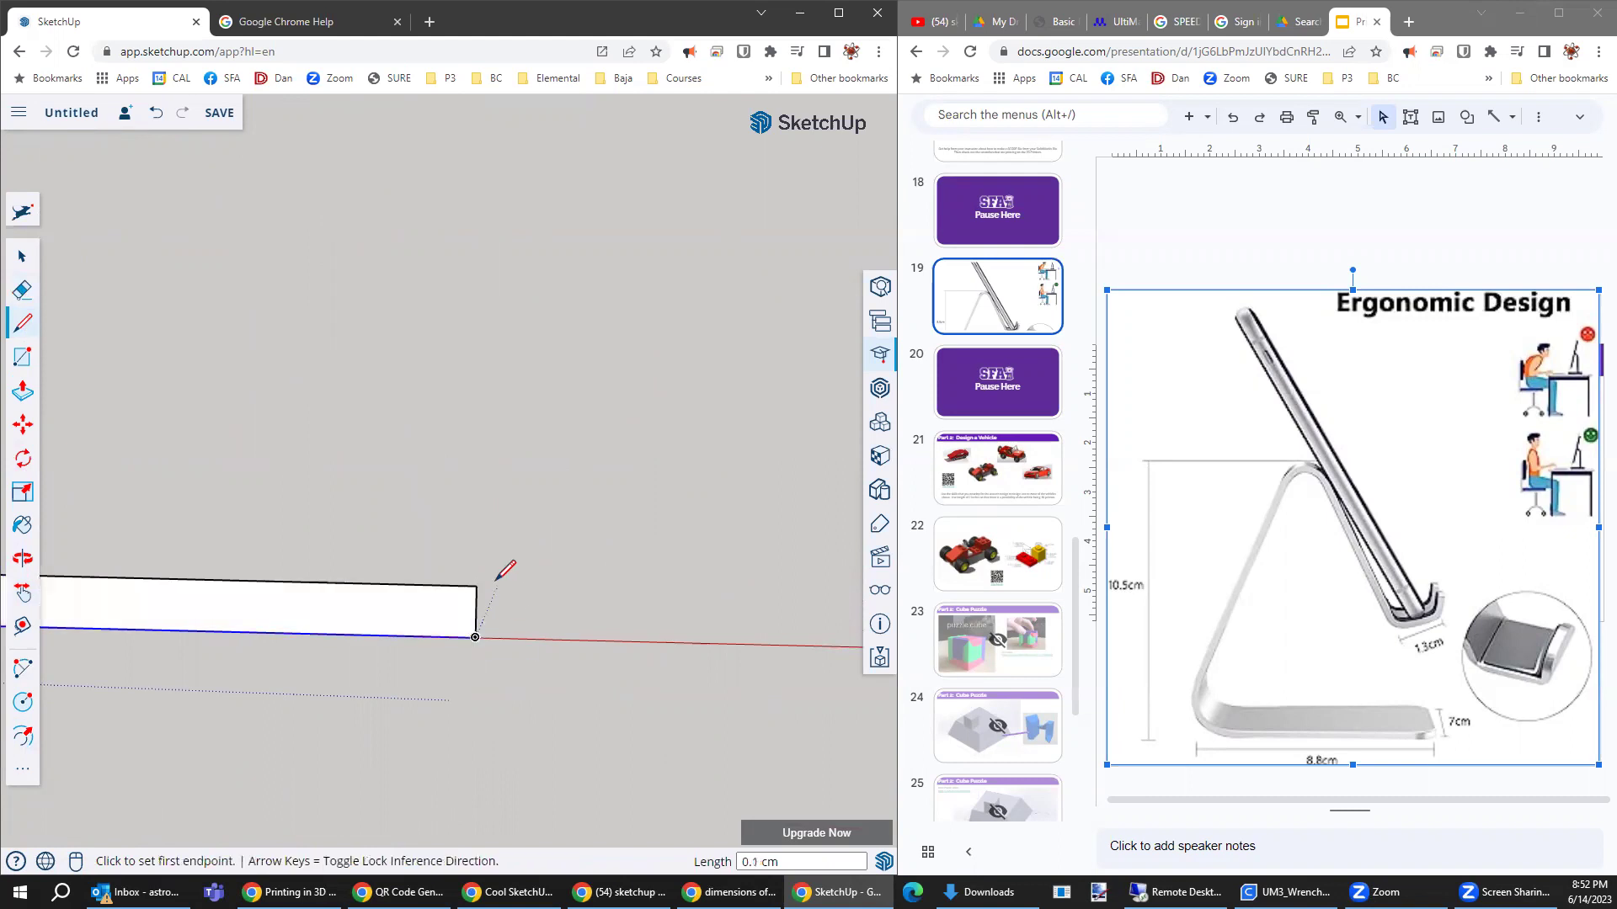
scroll(497, 581, "down", 1)
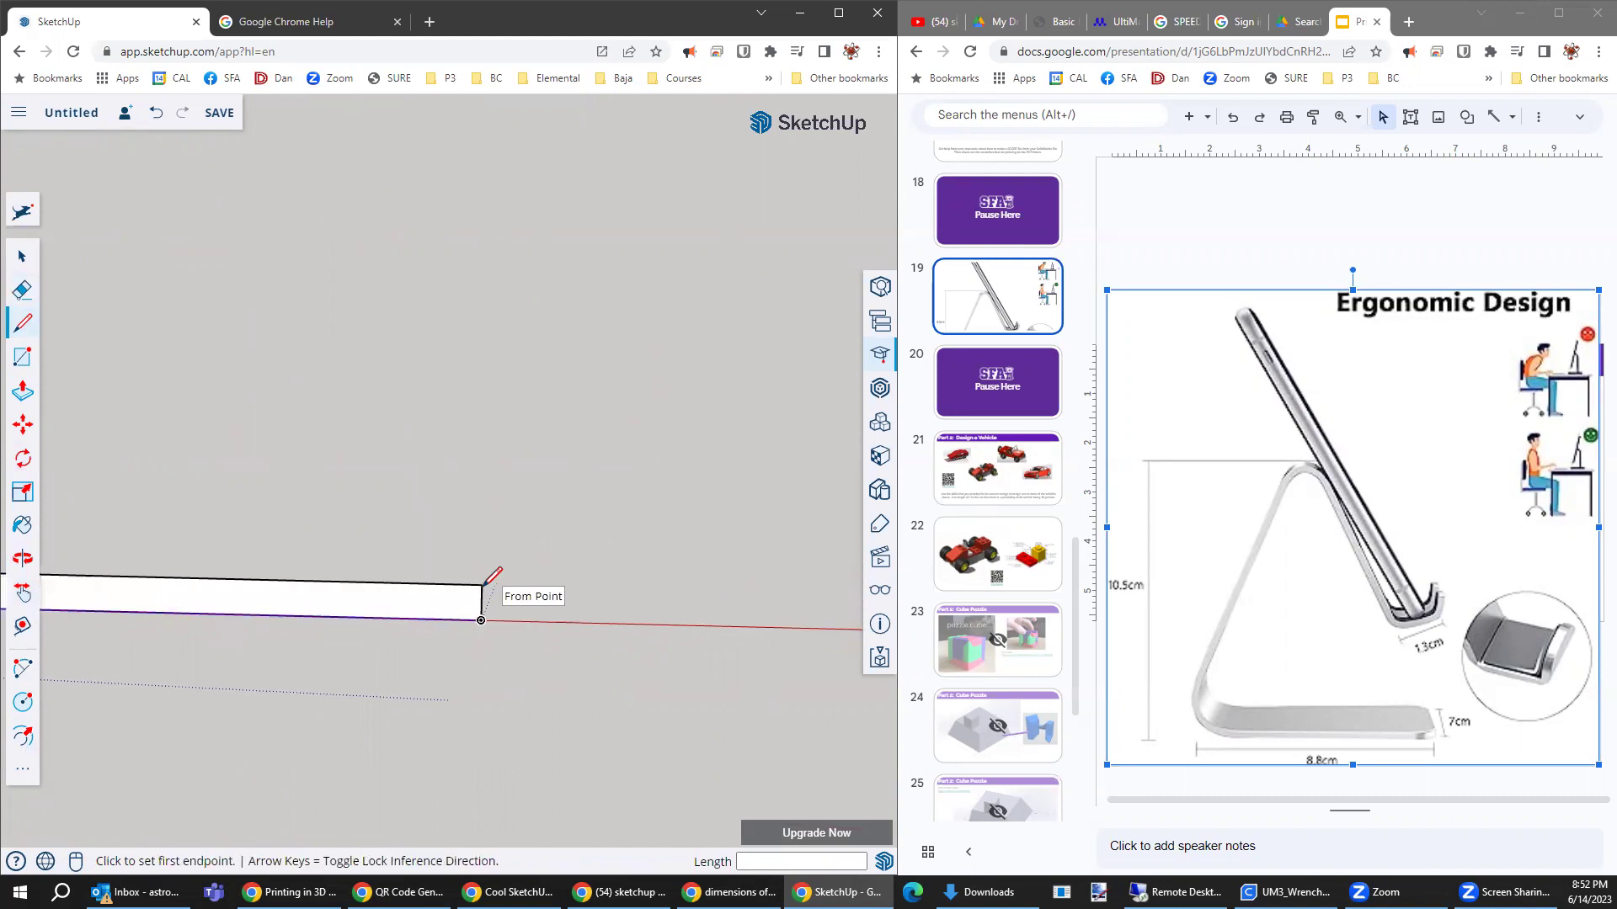
left_click(23, 769)
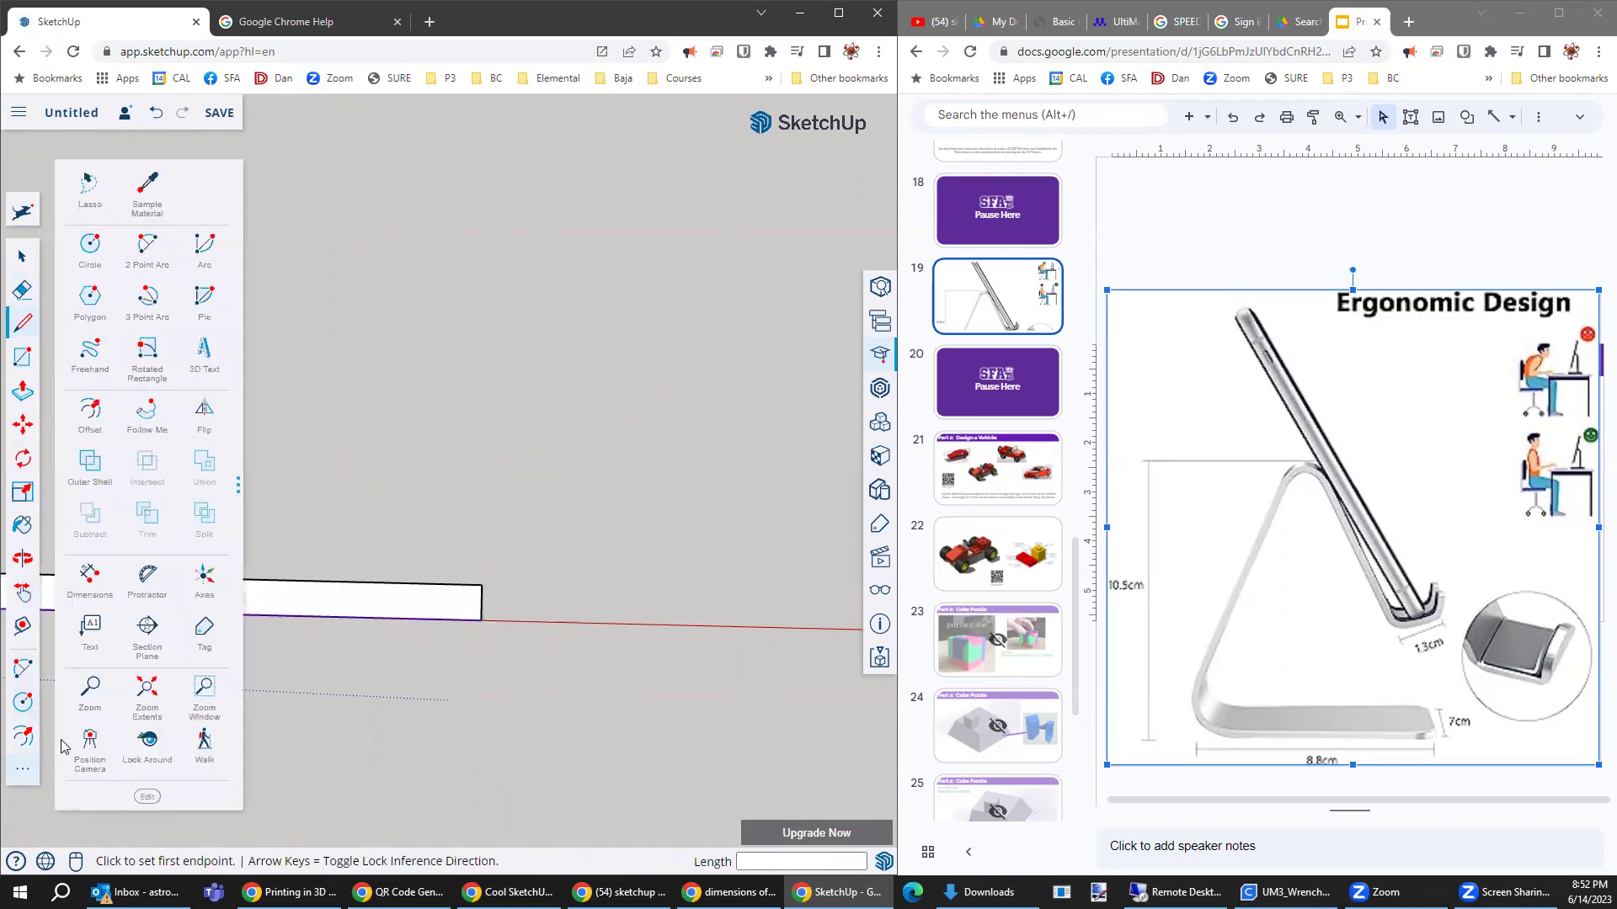
left_click(147, 690)
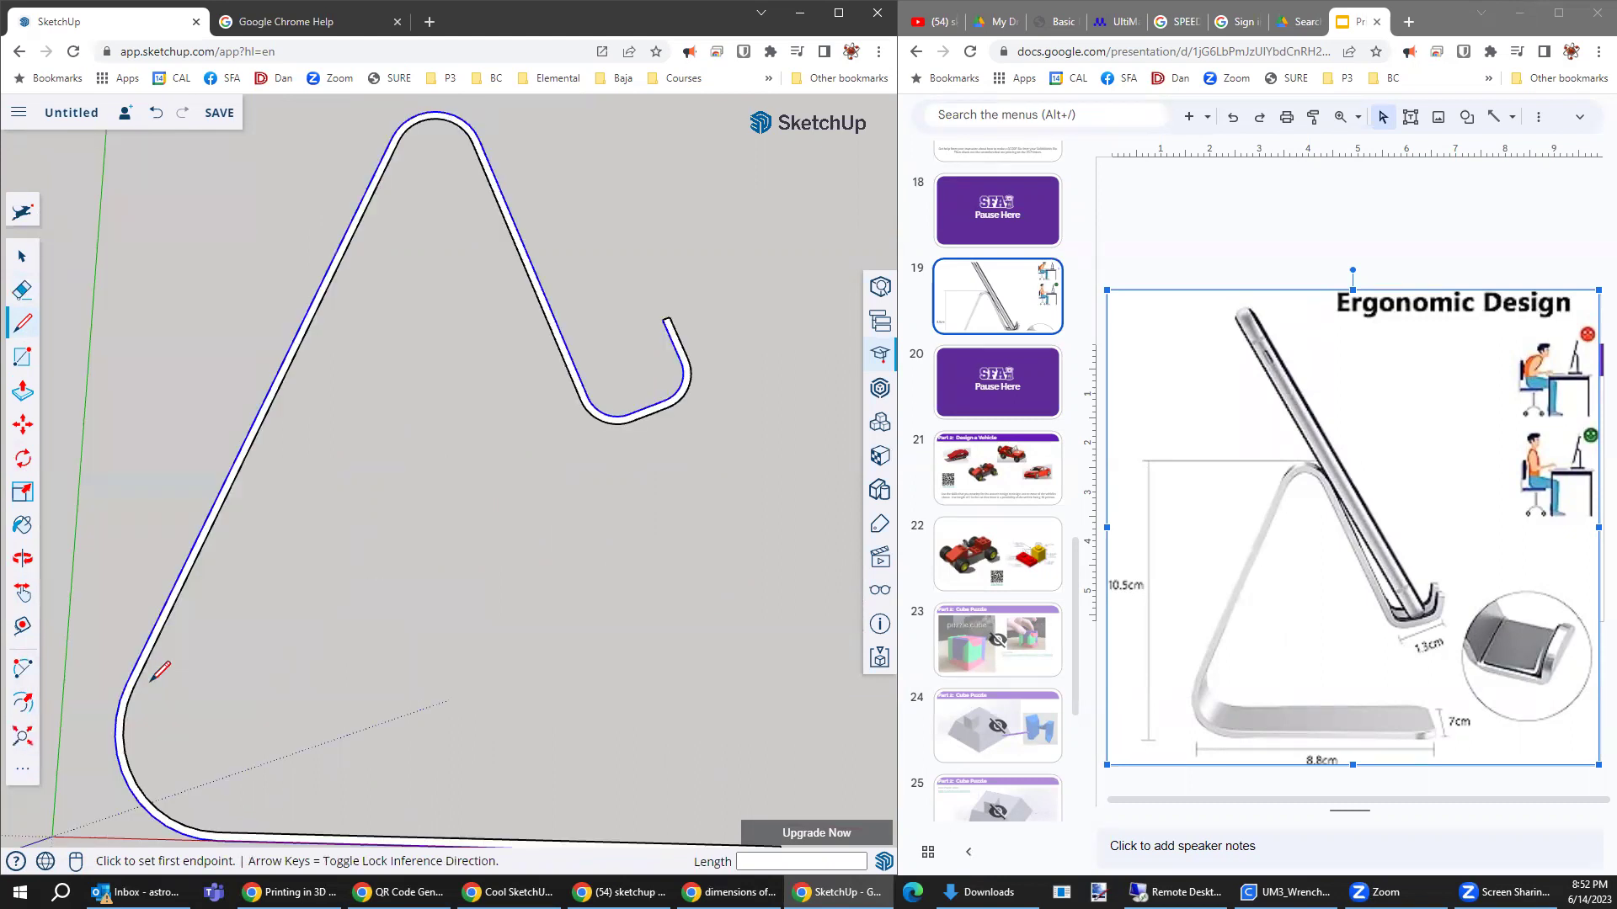
scroll(483, 614, "down", 3)
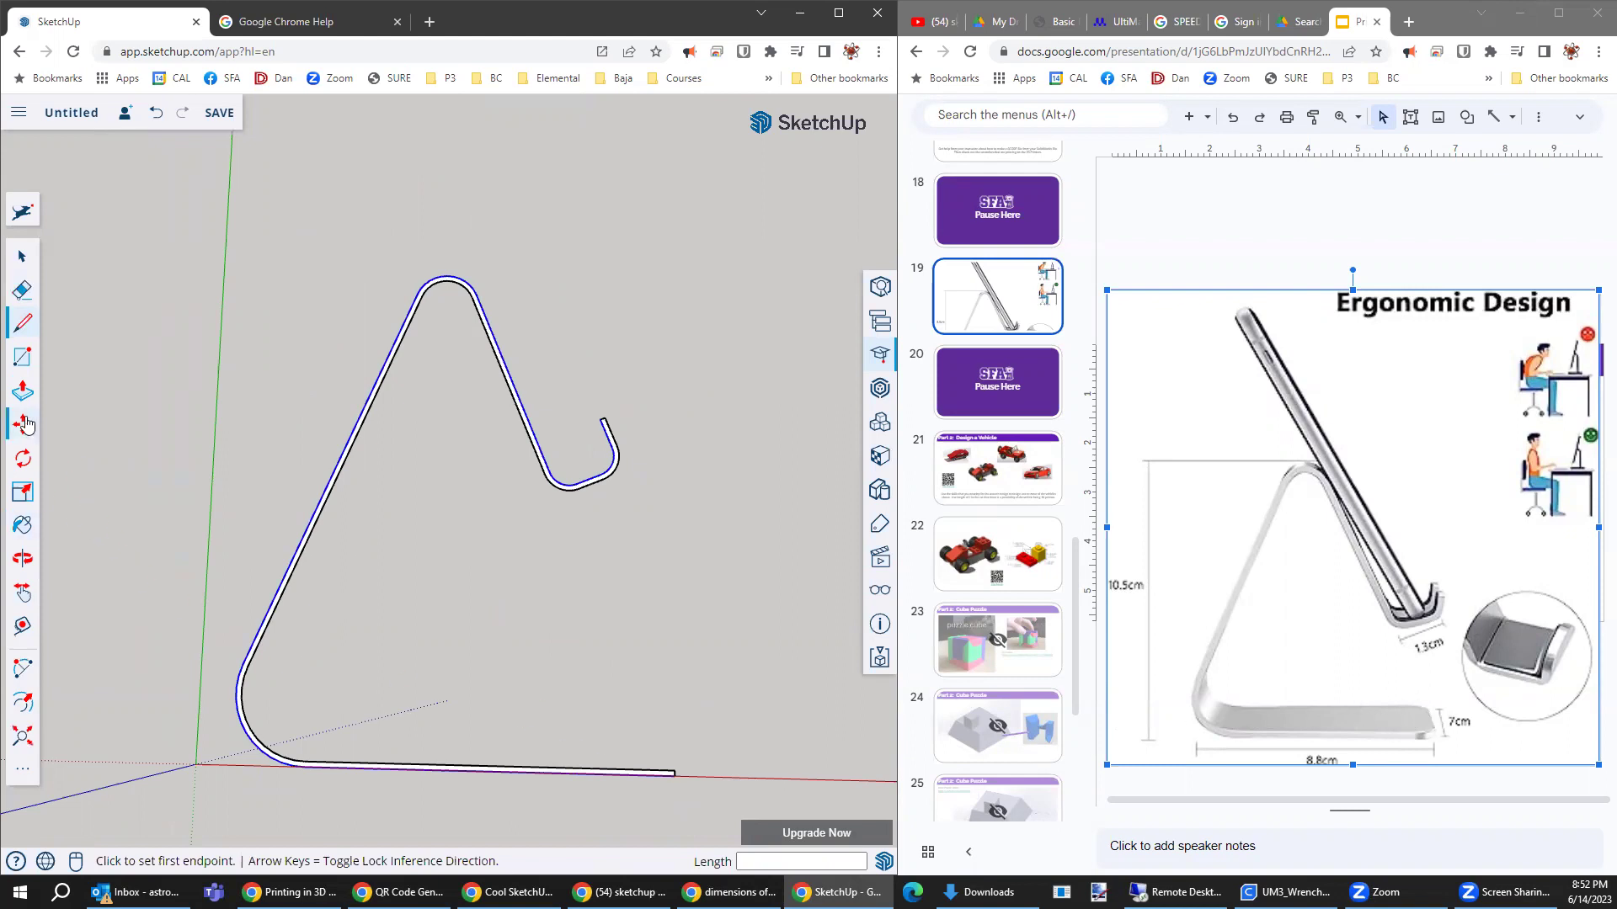
- Extrude the closed side profile of the phone stand 7 cm with Push/Pull to give it its width
left_click(23, 390)
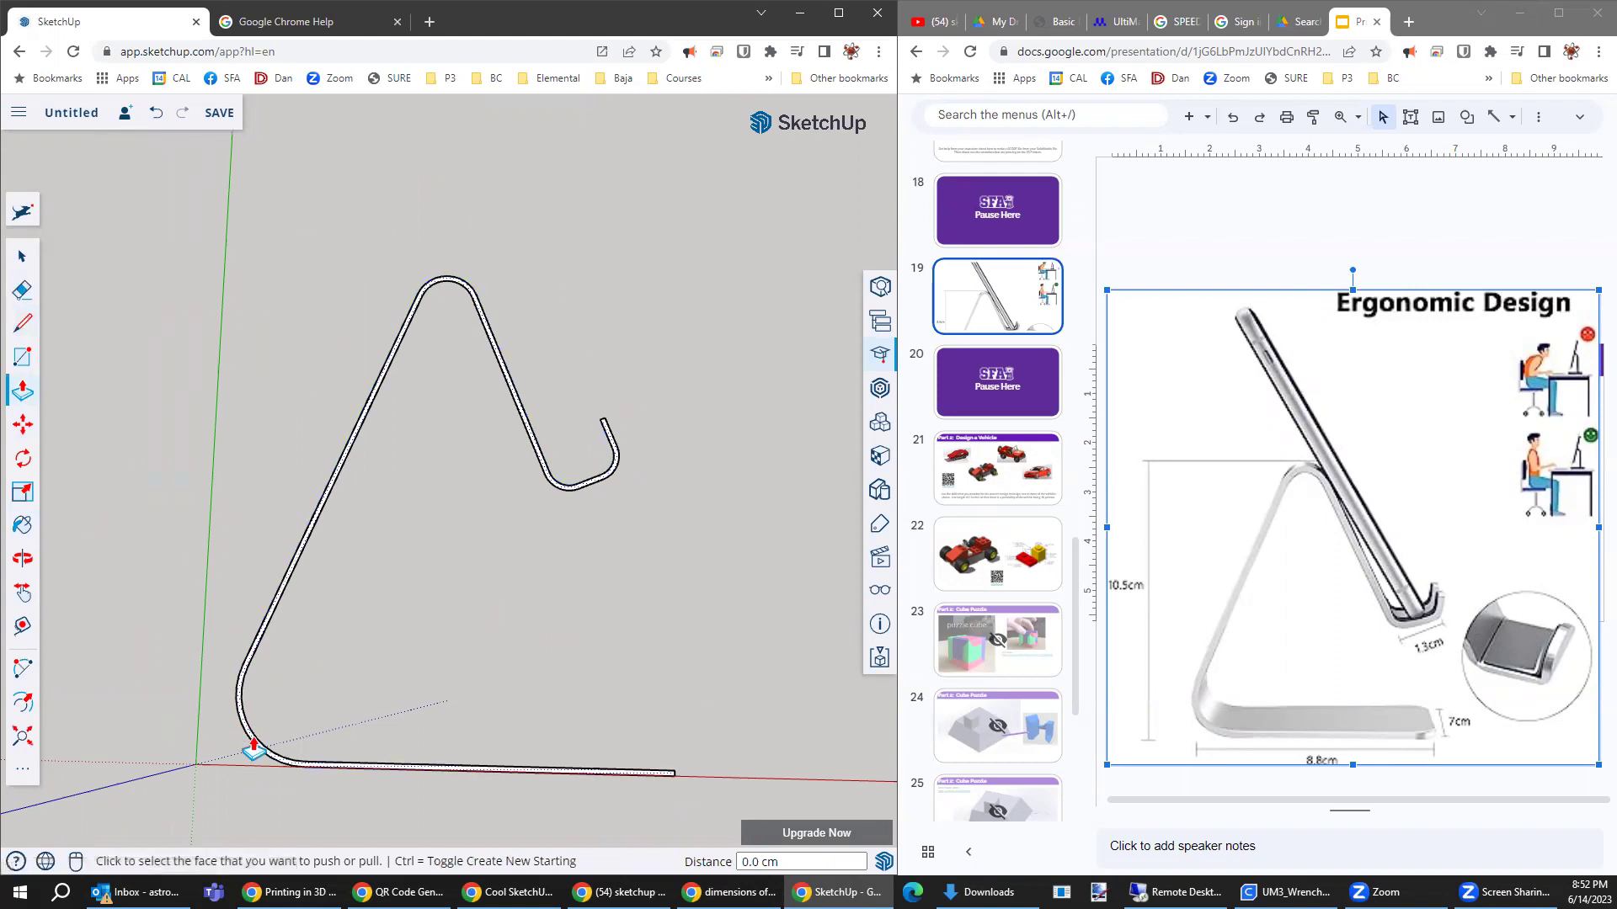
left_click(238, 704)
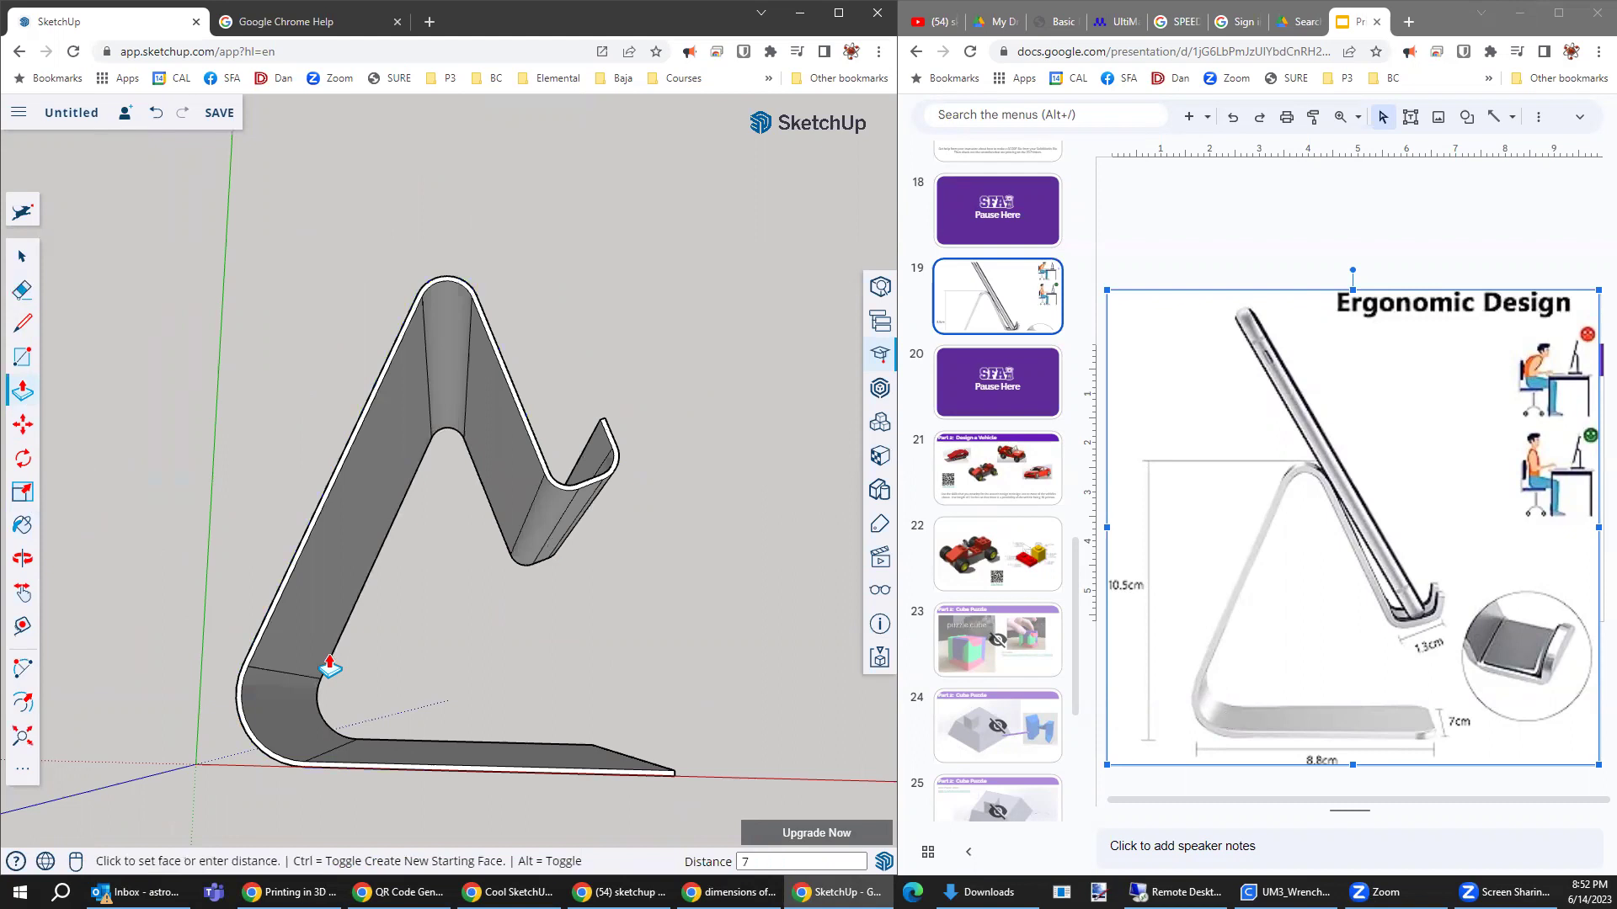
type("7.0 cm")
key("Return")
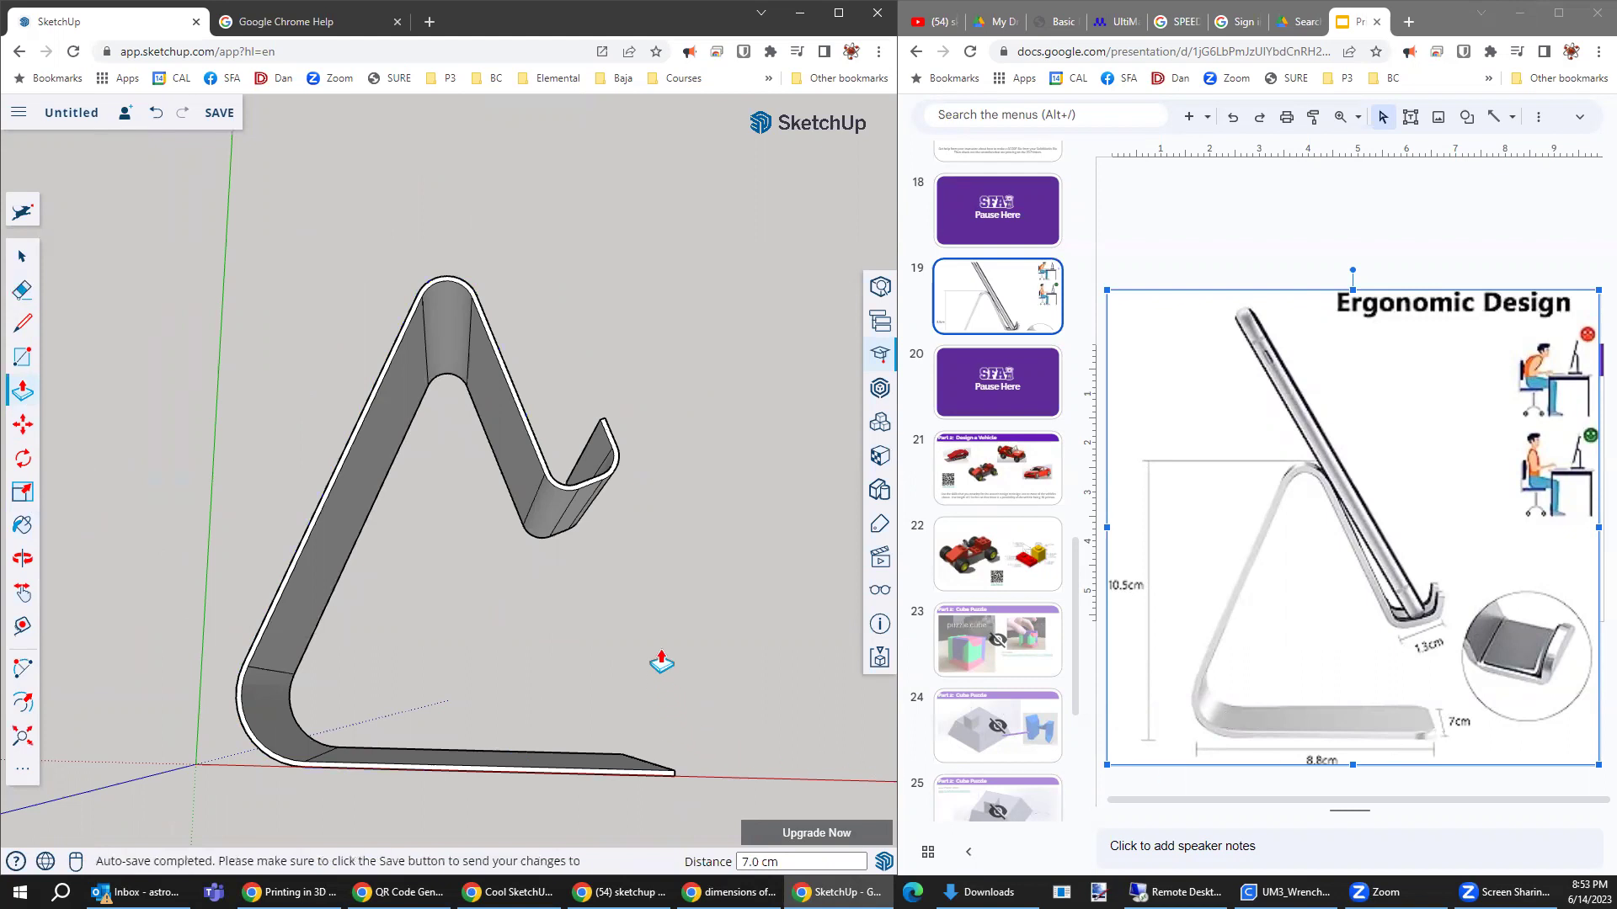
- Draw a 1 cm line from the front corner of the base's free end along its end edge
mouse_move(661, 663)
middle_mouse_down()
mouse_move(668, 696)
mouse_move(611, 834)
middle_mouse_up()
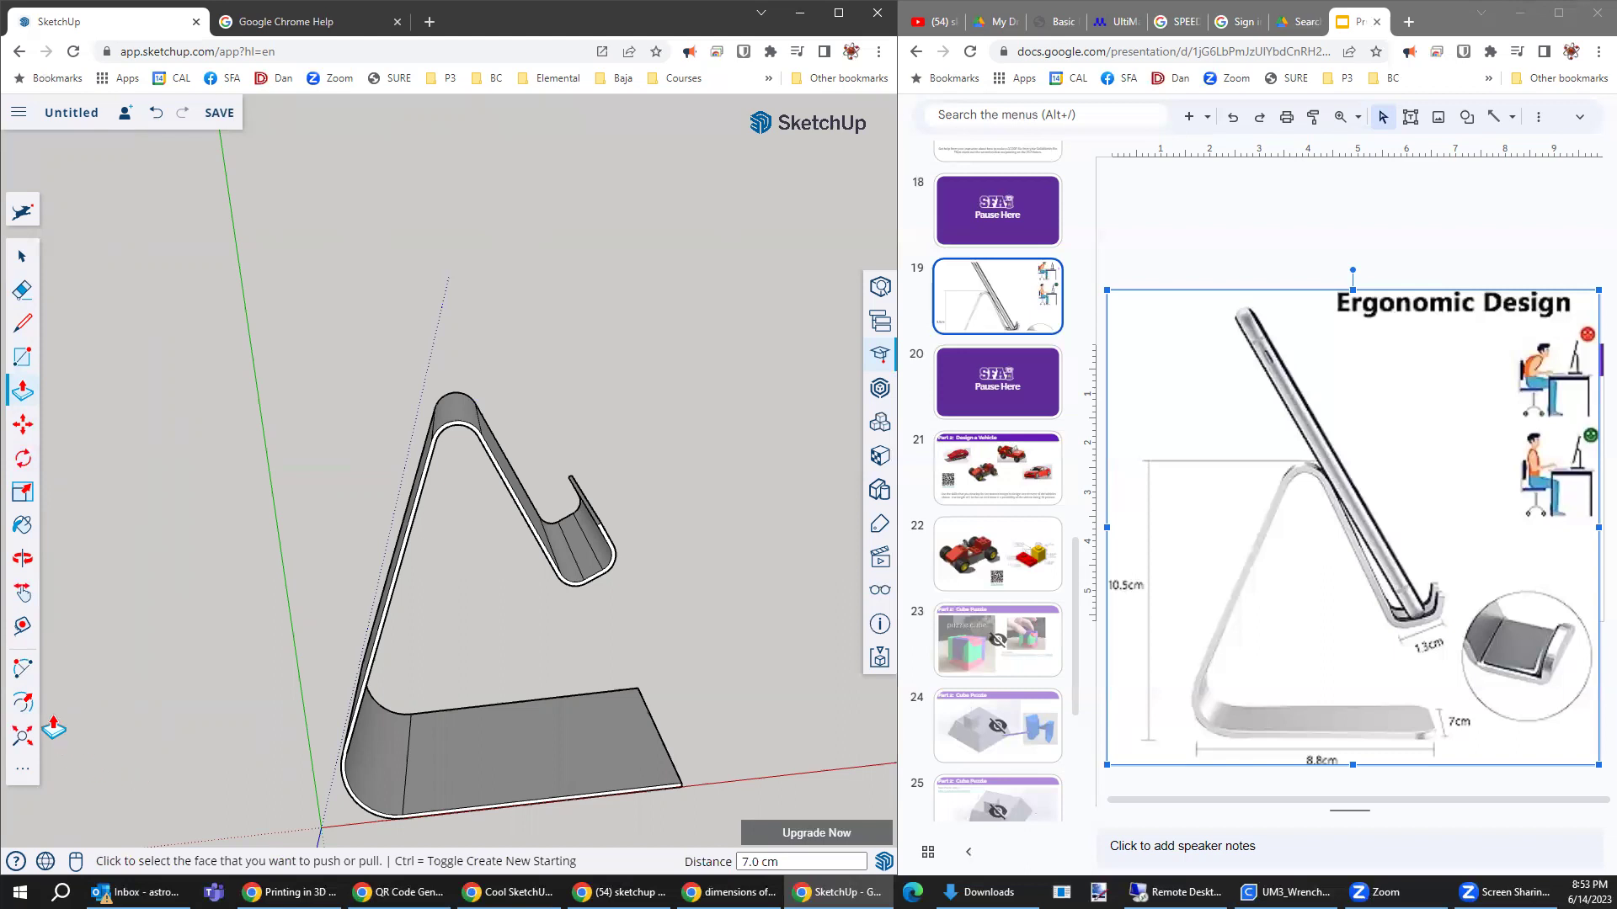
left_click(23, 323)
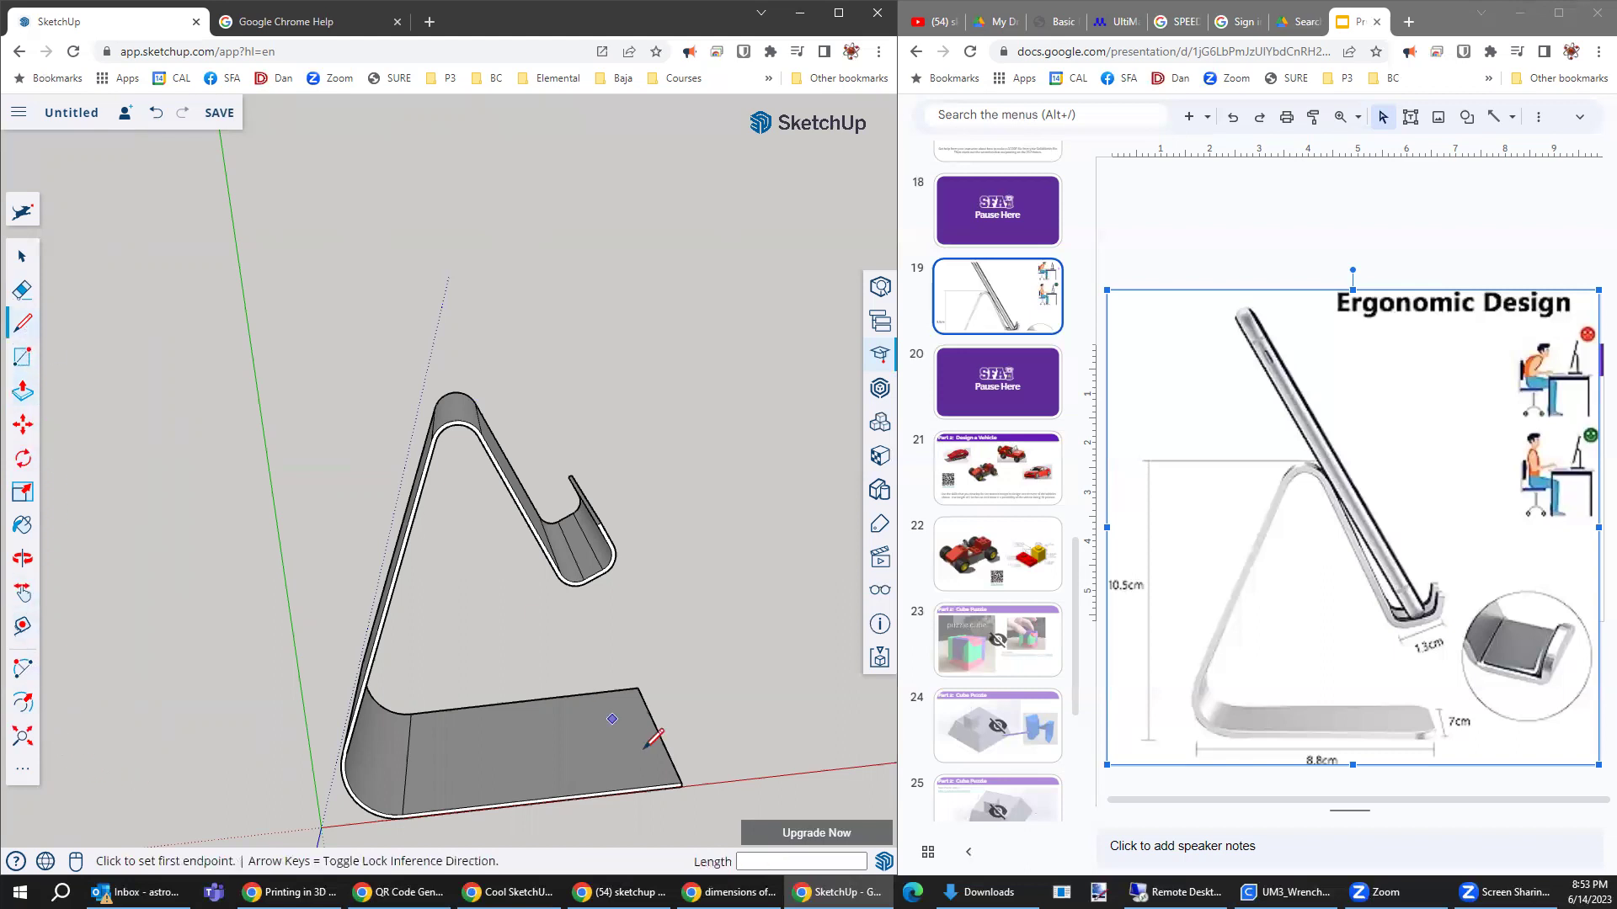
left_click(682, 783)
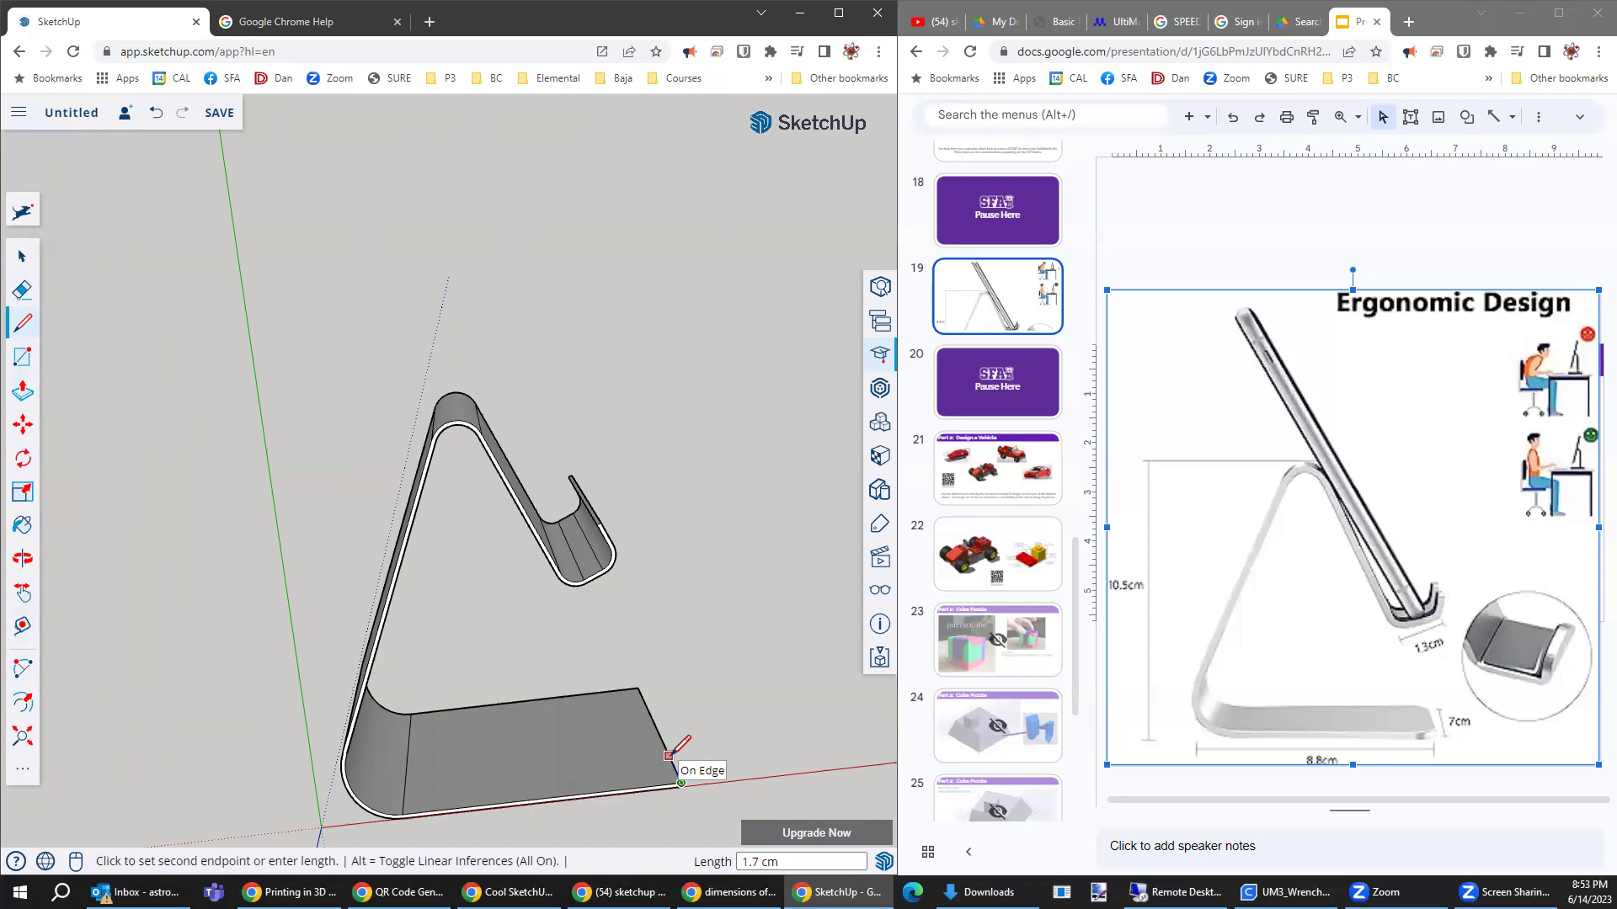
key("Escape")
type("1")
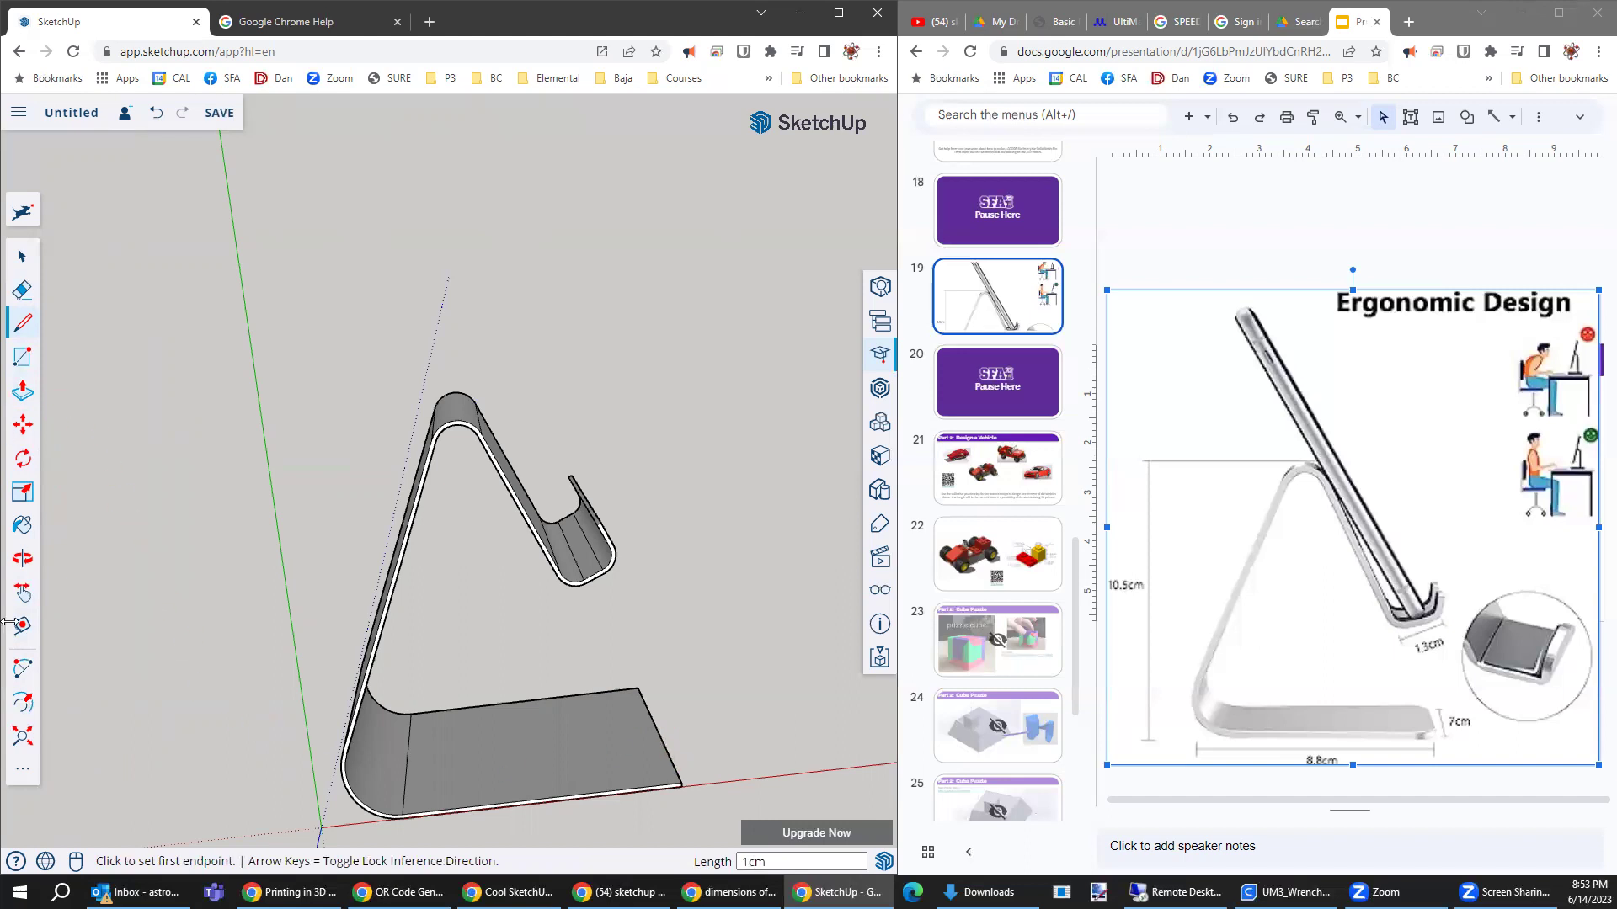
- Draw a 1 cm radius arc across the front corner of the base's free end, starting at the 1 cm mark
left_click(21, 674)
scroll(678, 795, "up", 3)
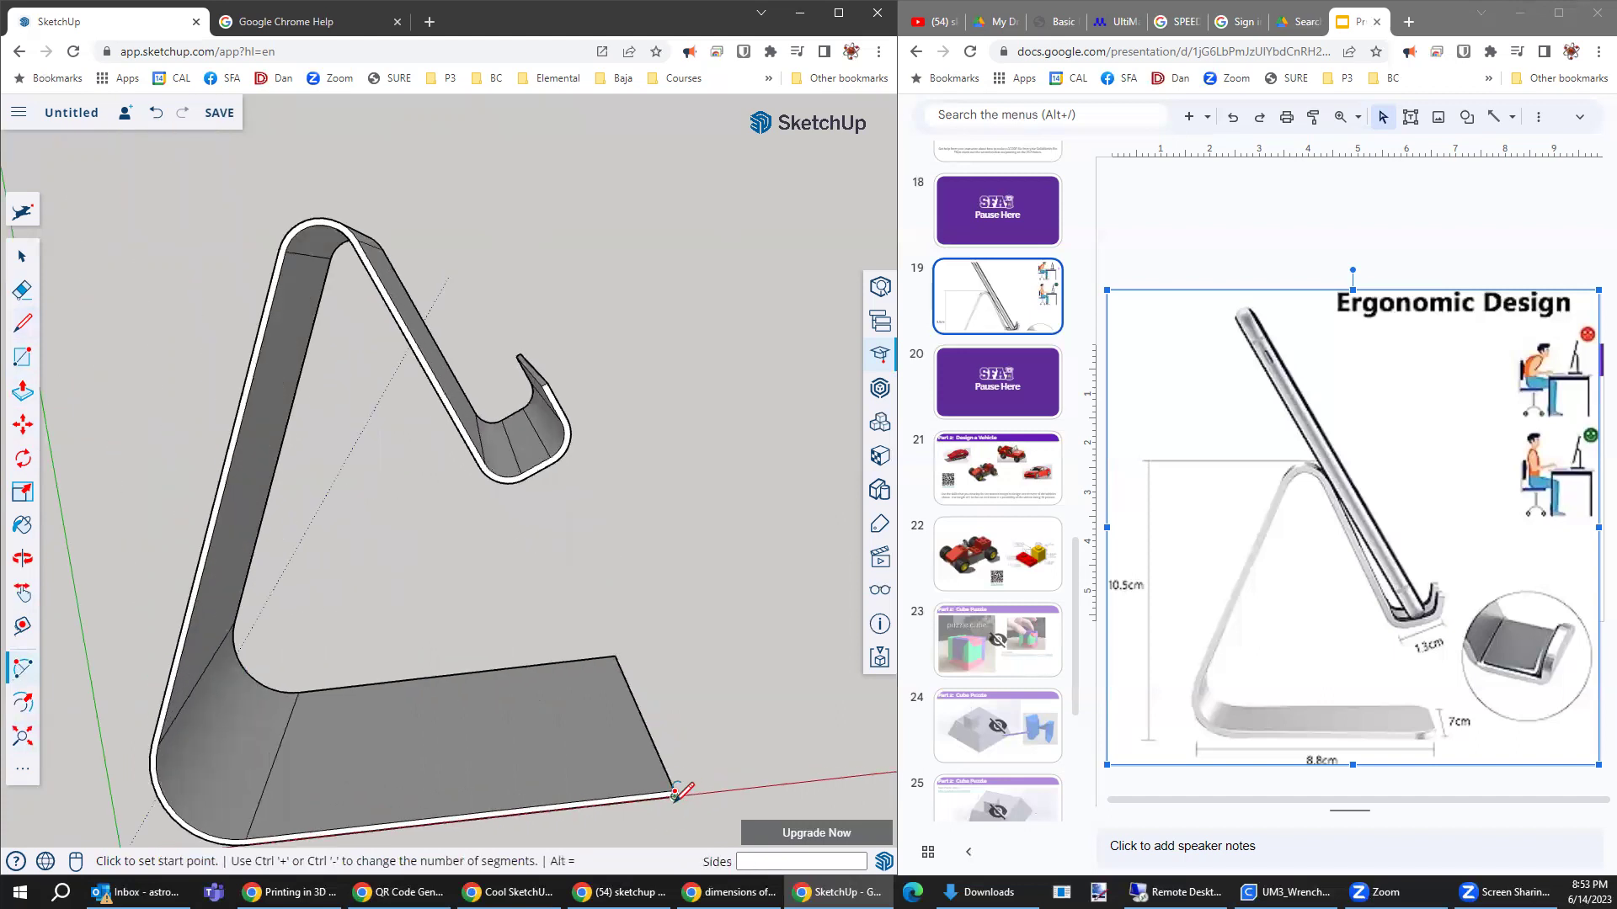
scroll(673, 795, "up", 2)
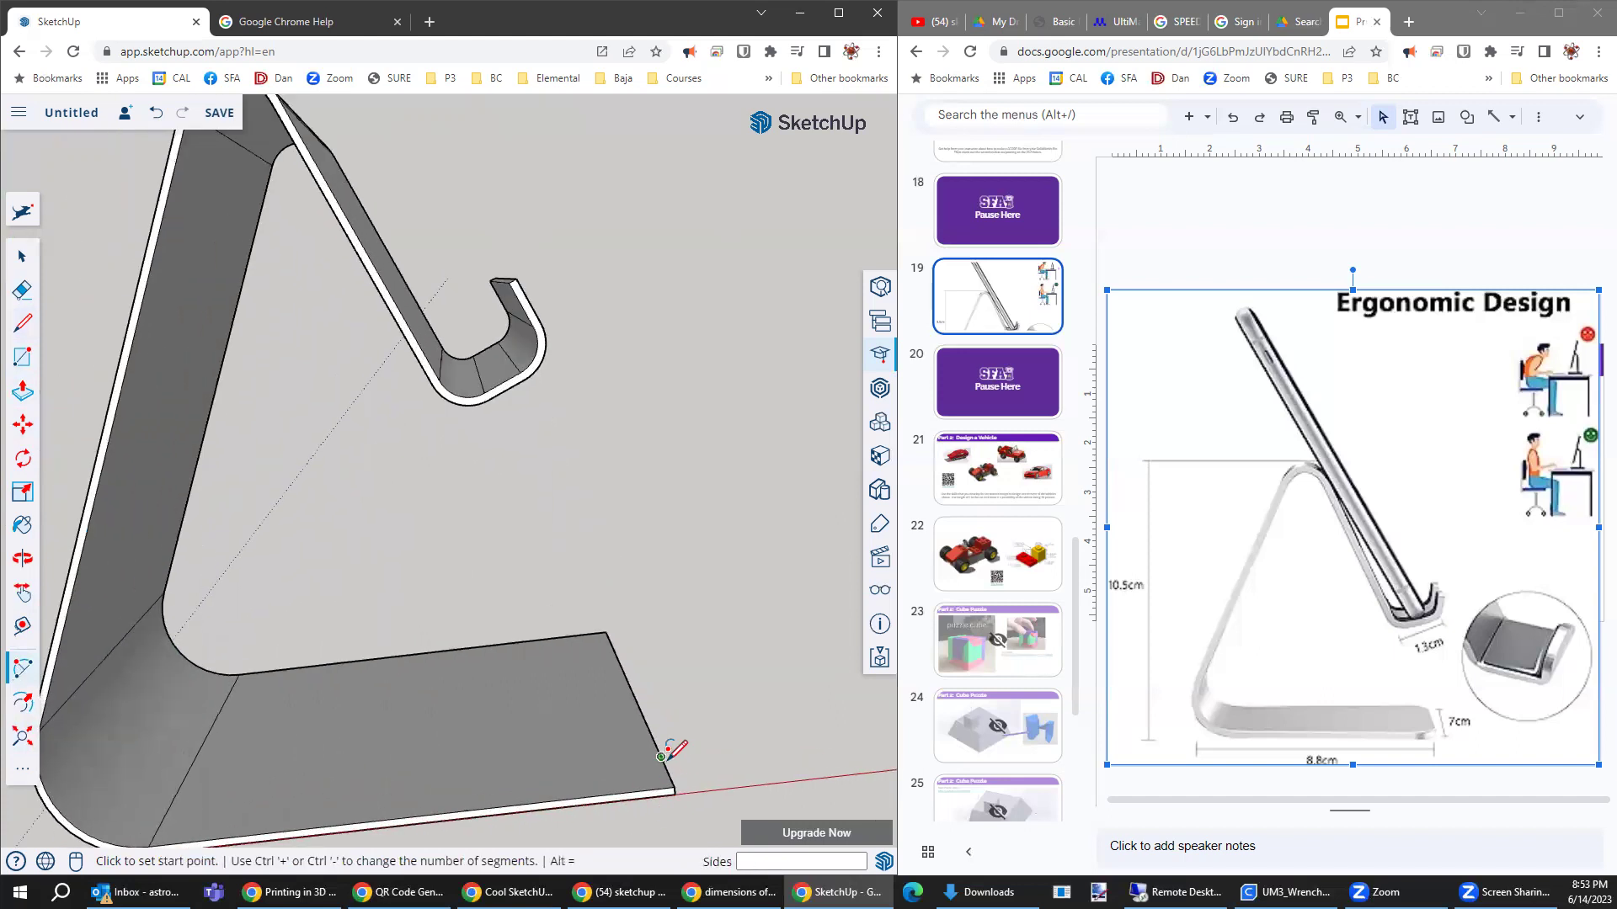
left_click(661, 756)
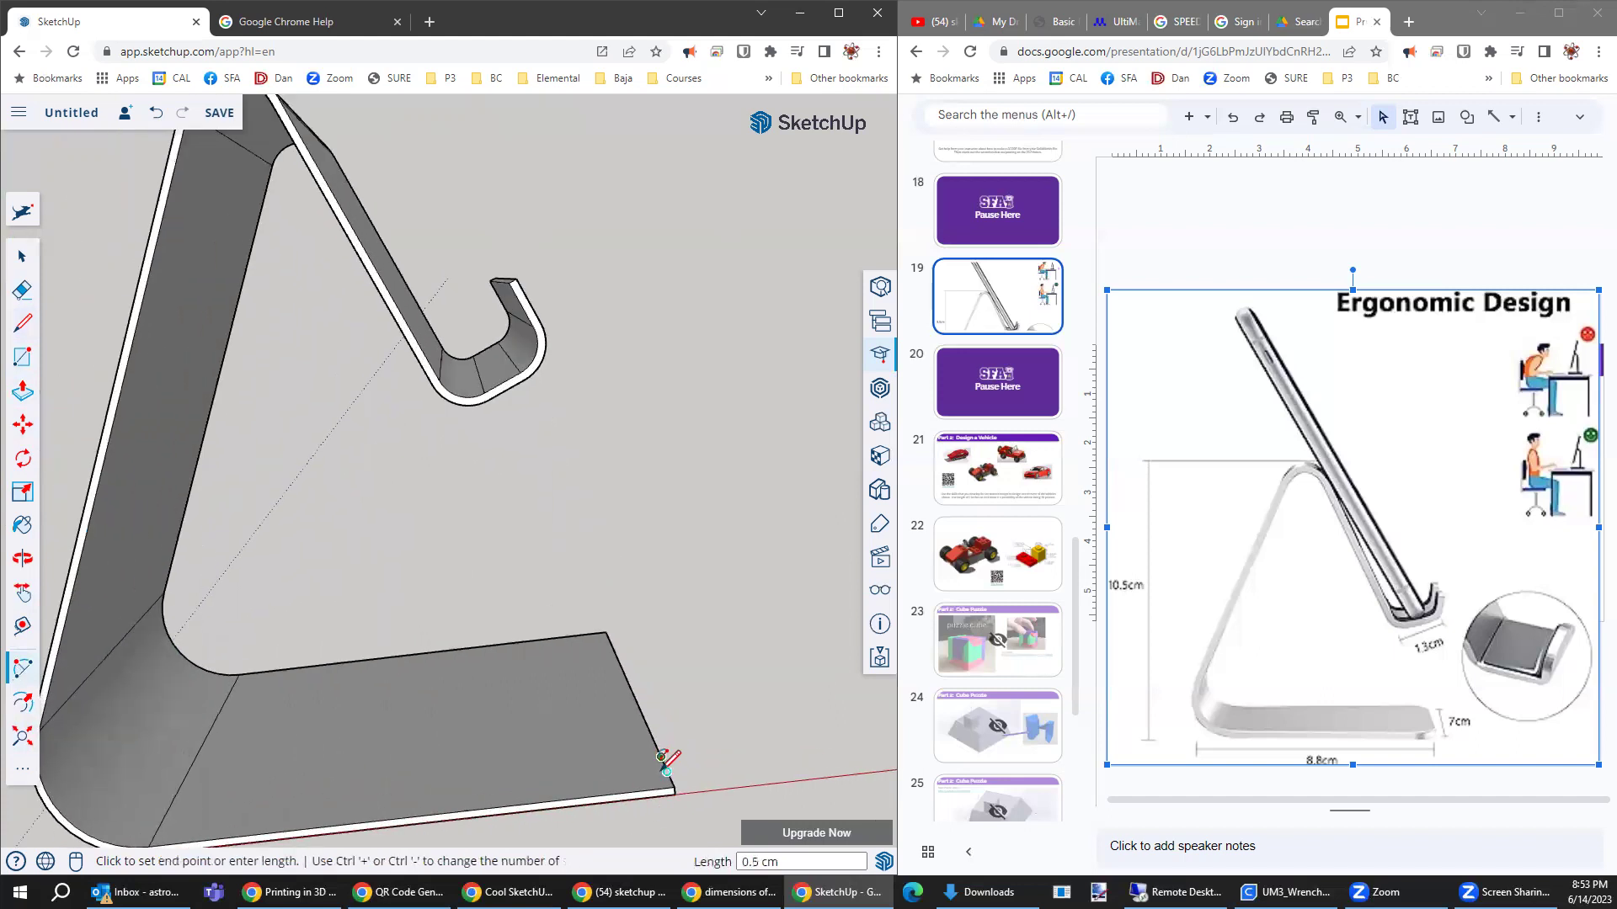
left_click(597, 795)
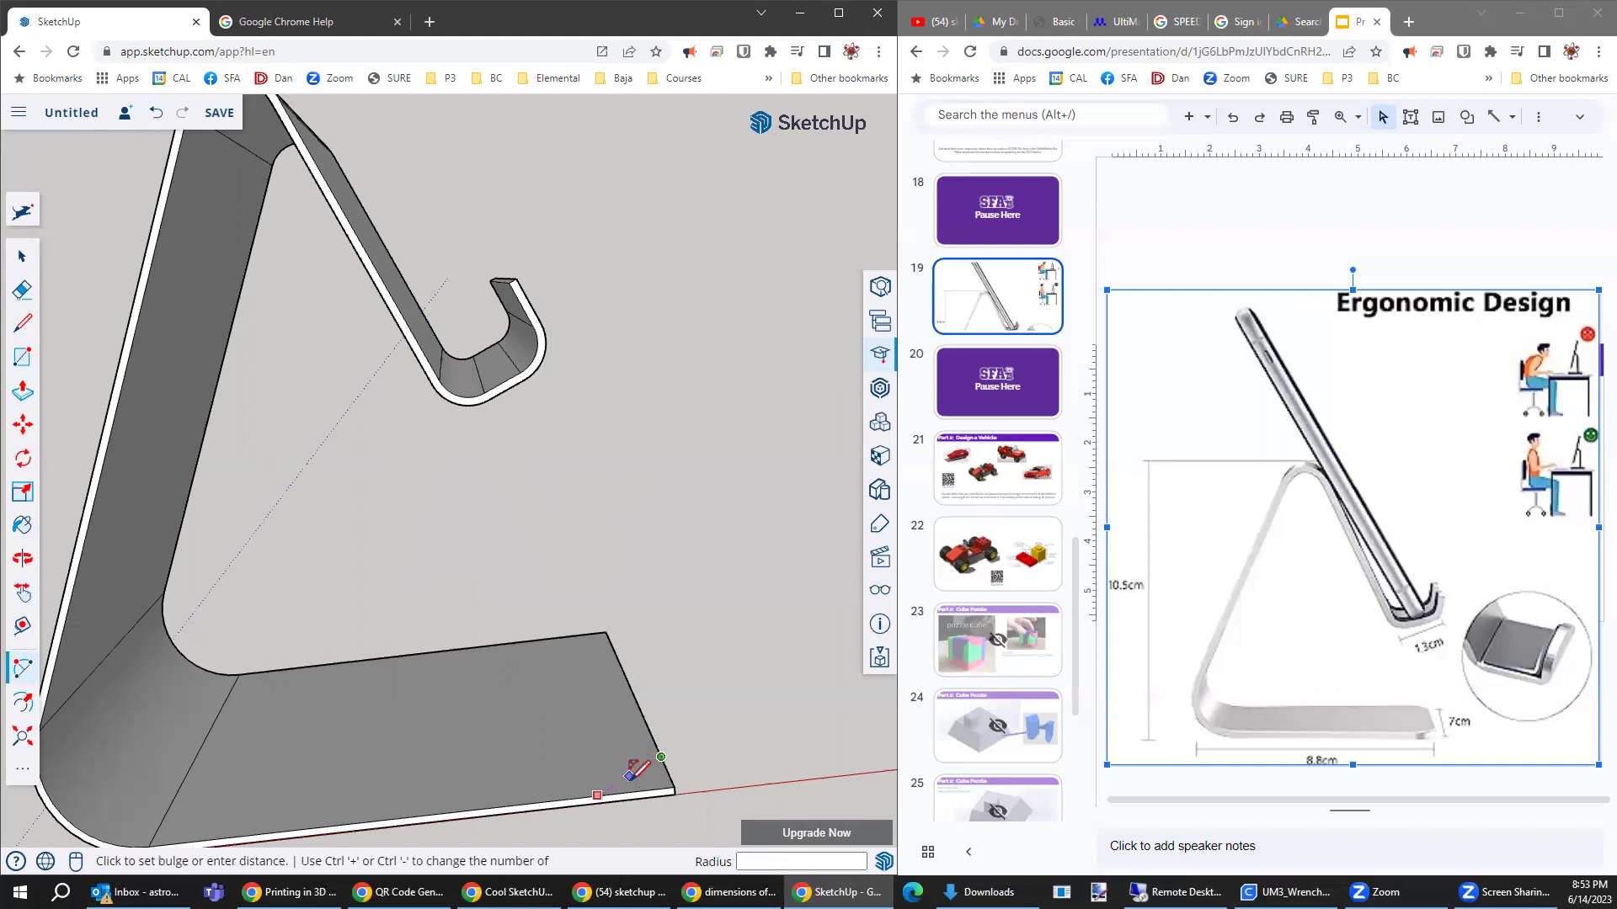
left_click(649, 776)
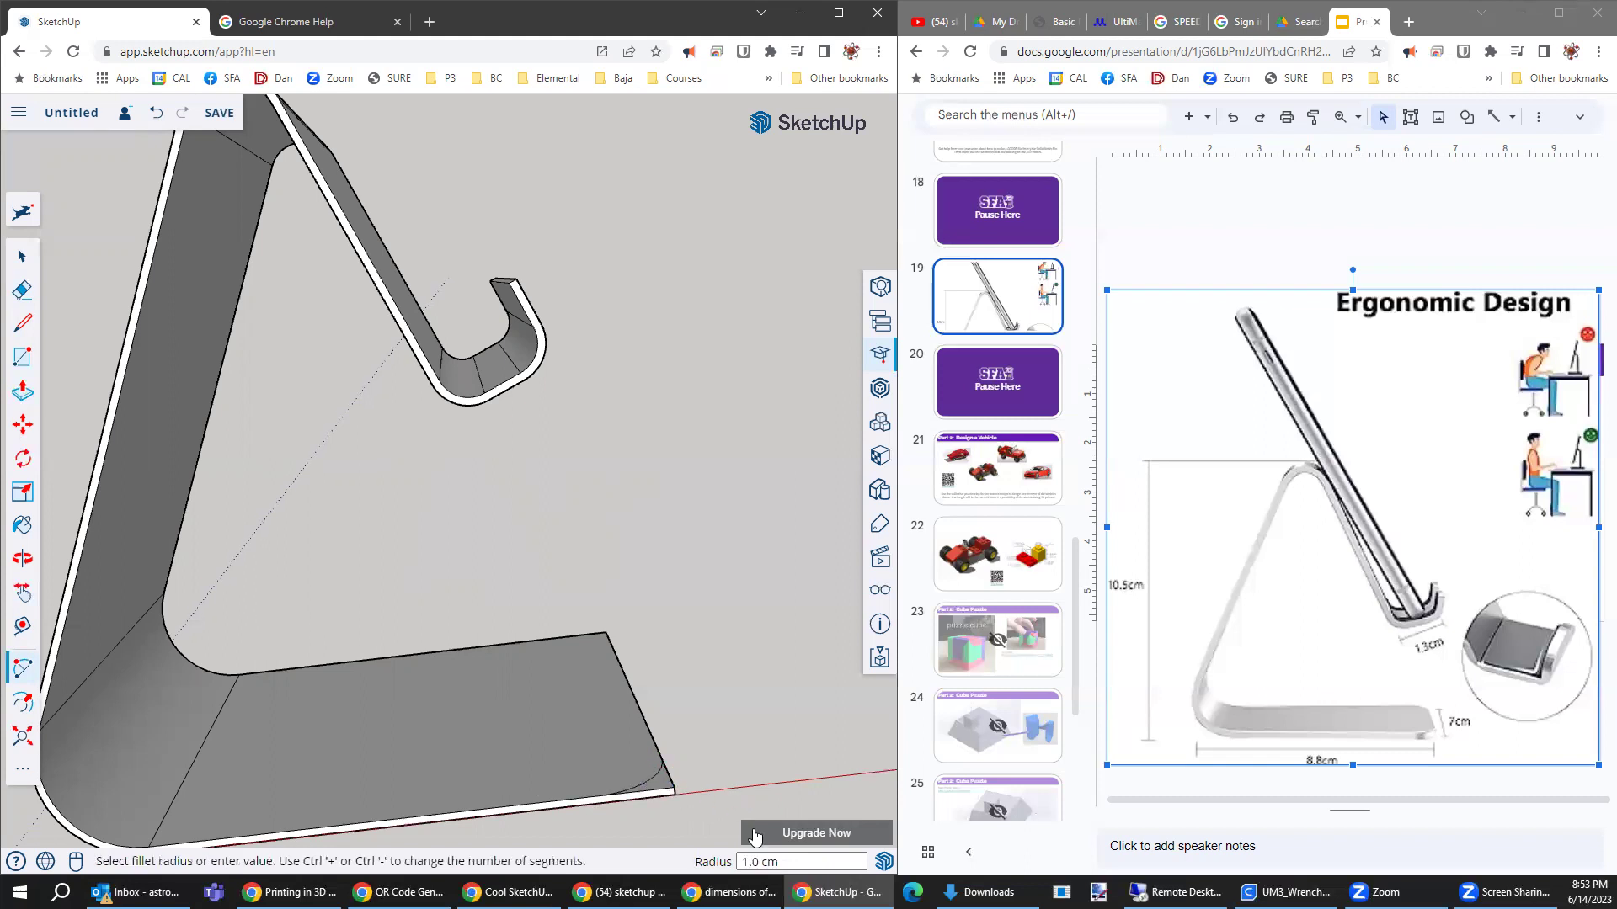
- Push the corner piece outside the arc down through the 0.1 cm thick base to round off the corner
left_click(23, 390)
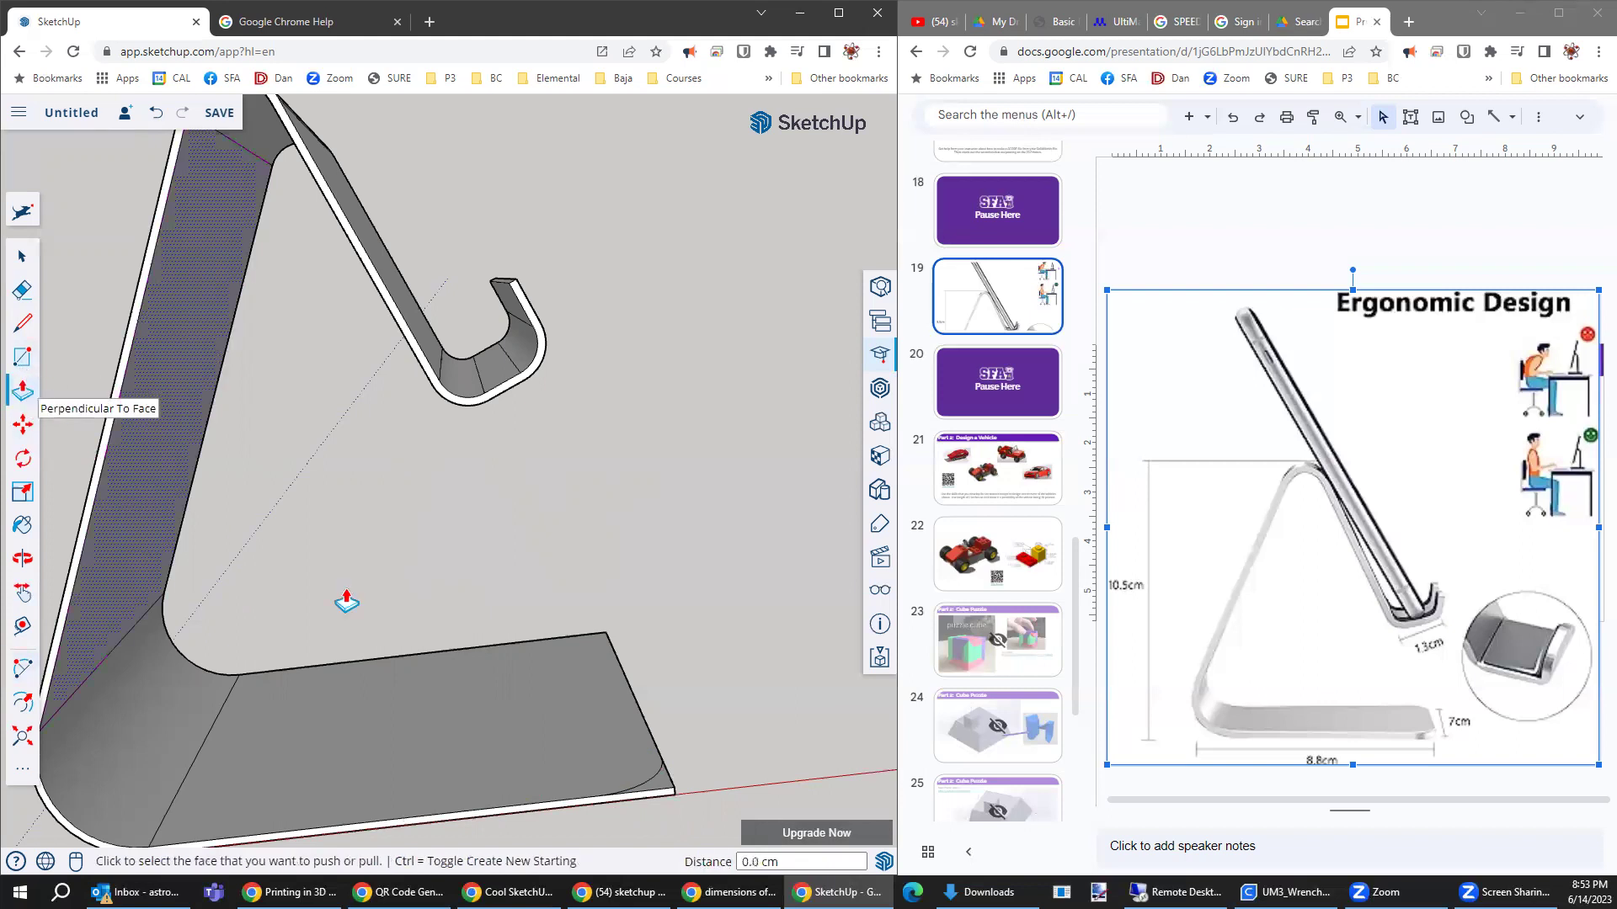
left_click(665, 791)
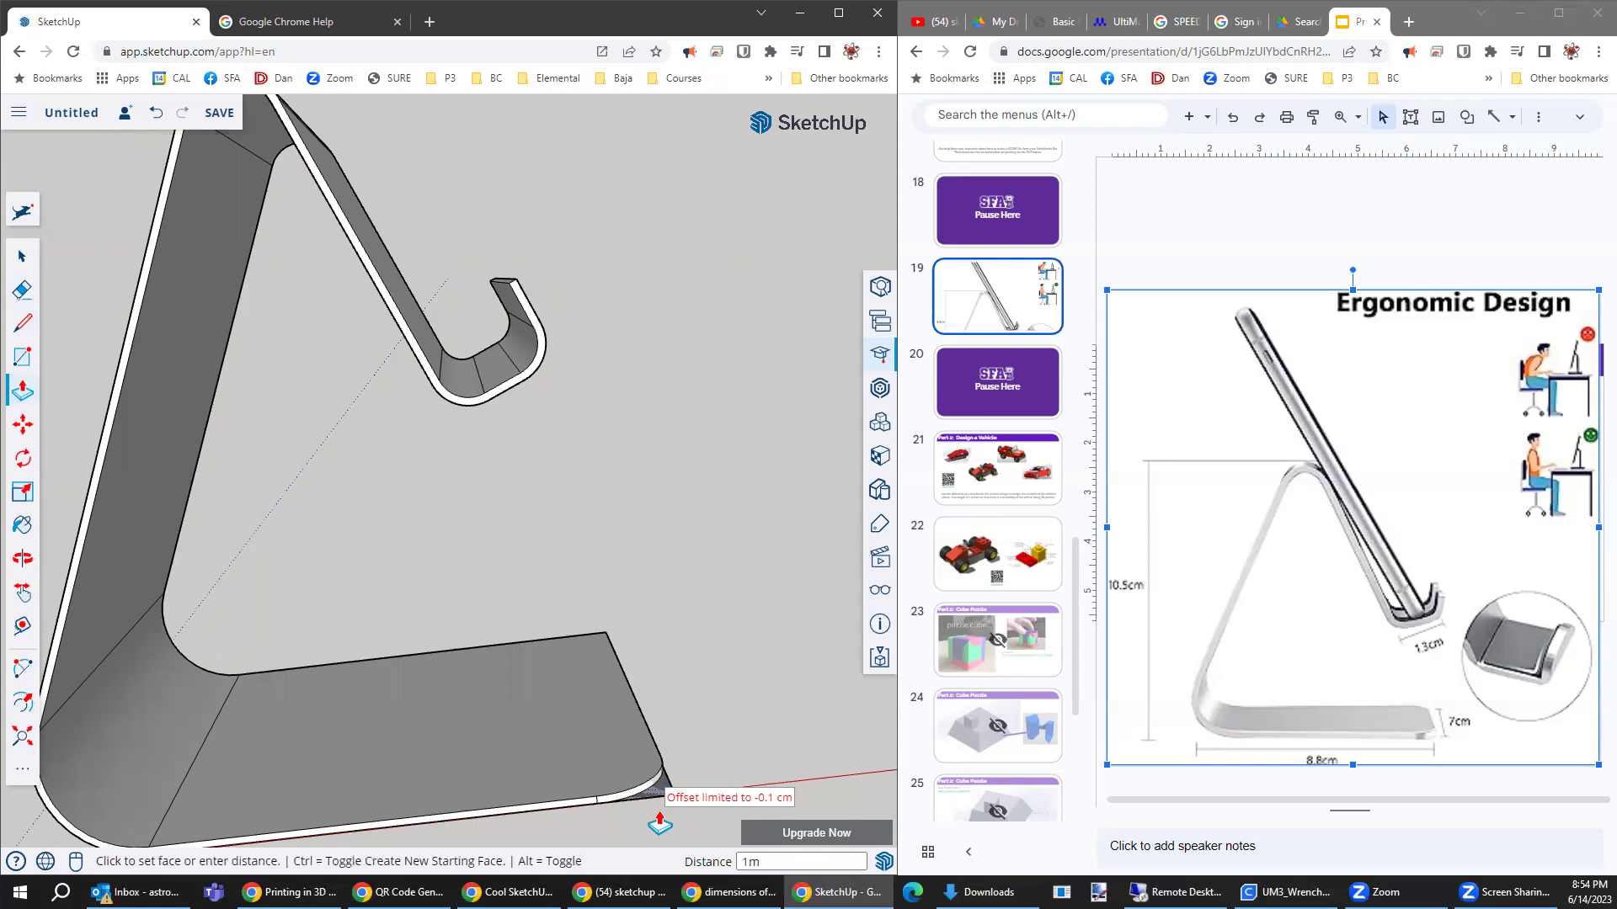
key("Return")
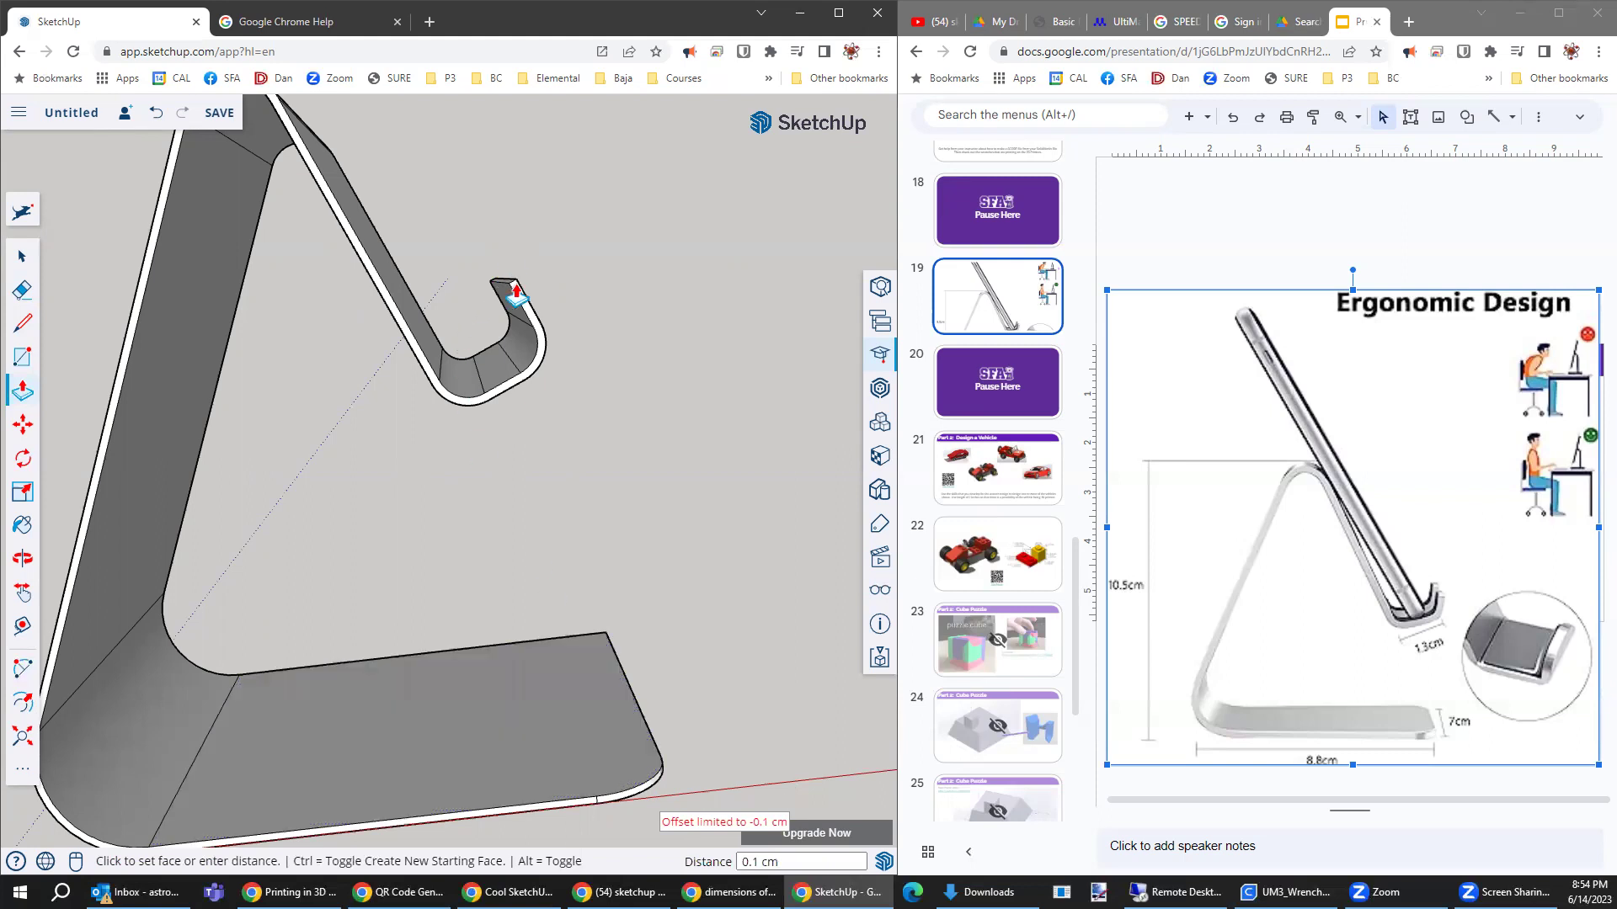
- Examine the extruded phone stand and its rounded base corner from several angles
left_click(23, 557)
left_click_drag(728, 562, 687, 589)
scroll(623, 631, "down", 3)
left_click_drag(555, 679, 632, 480)
scroll(640, 539, "down", 3)
scroll(698, 523, "down", 3)
scroll(691, 589, "down", 3)
mouse_move(661, 660)
left_mouse_down()
mouse_move(783, 394)
mouse_move(747, 549)
left_mouse_up()
scroll(643, 620, "up", 5)
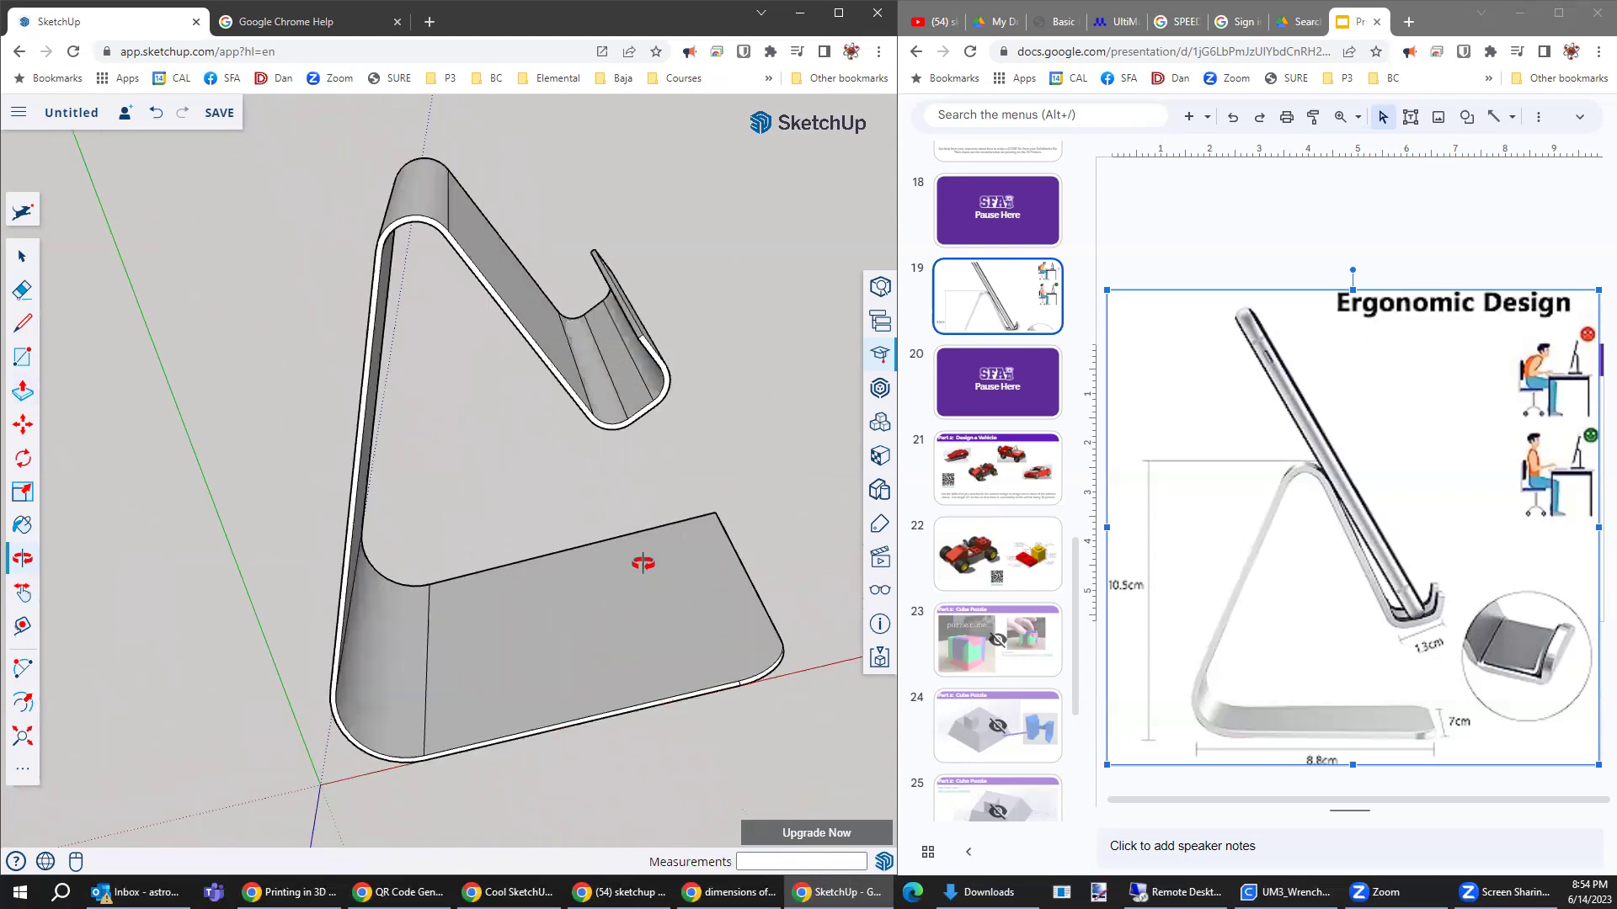
scroll(642, 567, "down", 2)
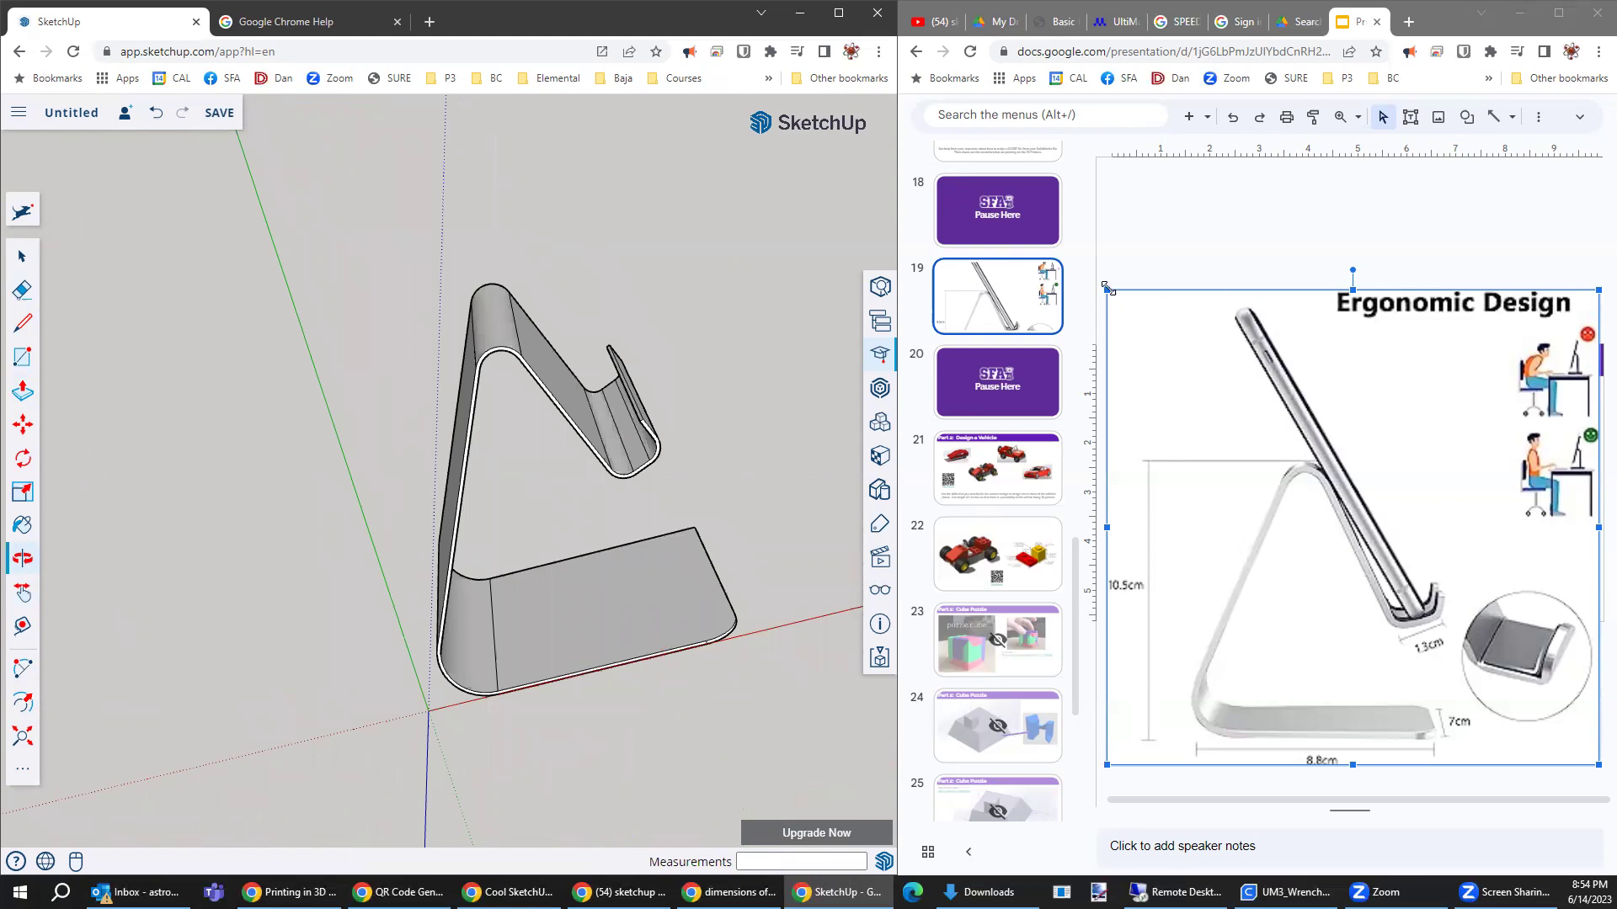
- In the Google Slides presentation, shrink the Ergonomic Design reference image so that it no longer covers the Design a Phone Stand slide
left_click_drag(1108, 289, 1488, 658)
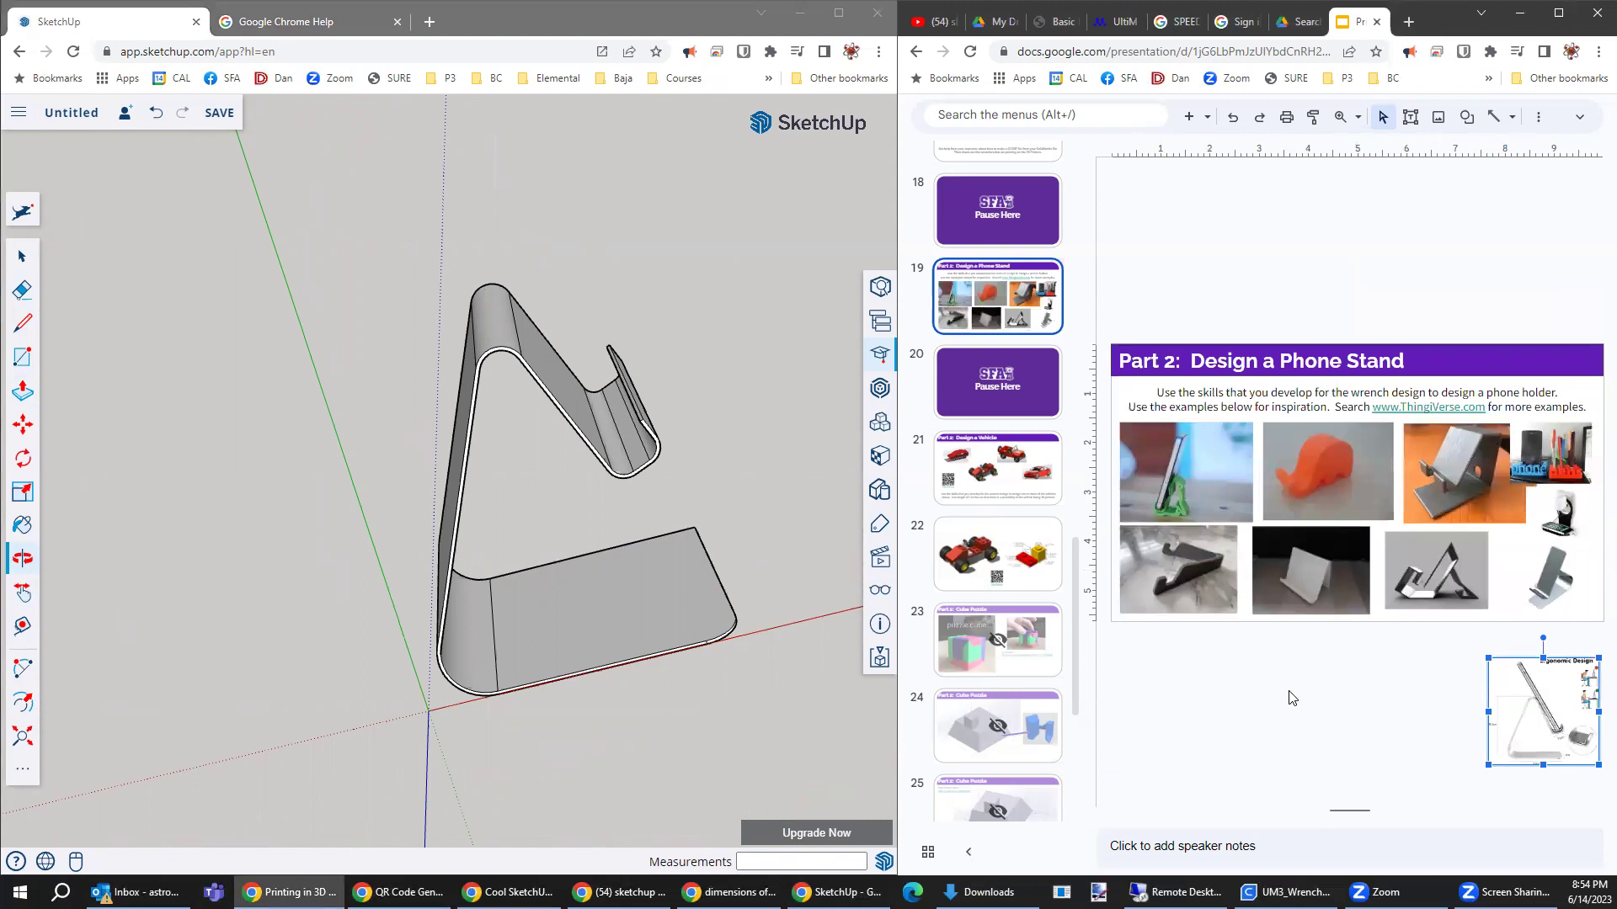